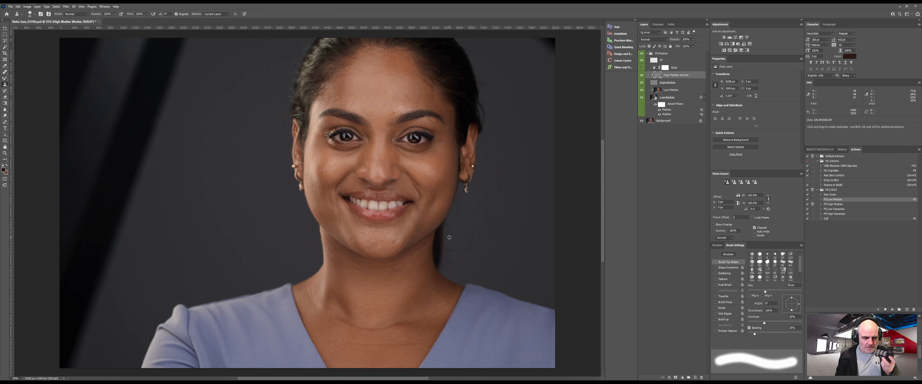
left_click(671, 211)
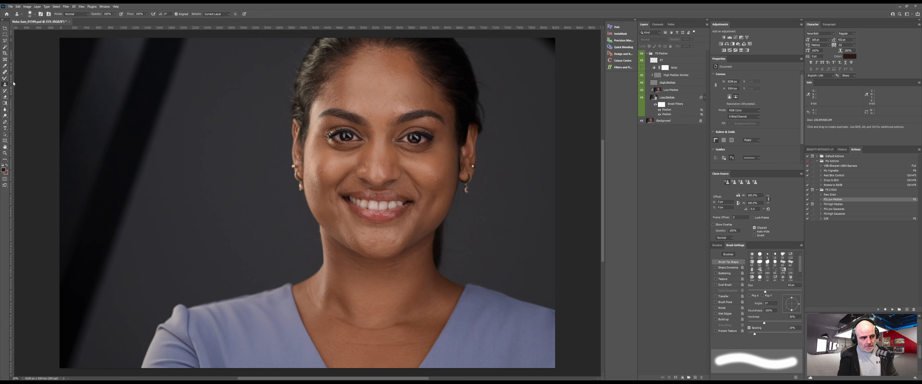
left_click(6, 79)
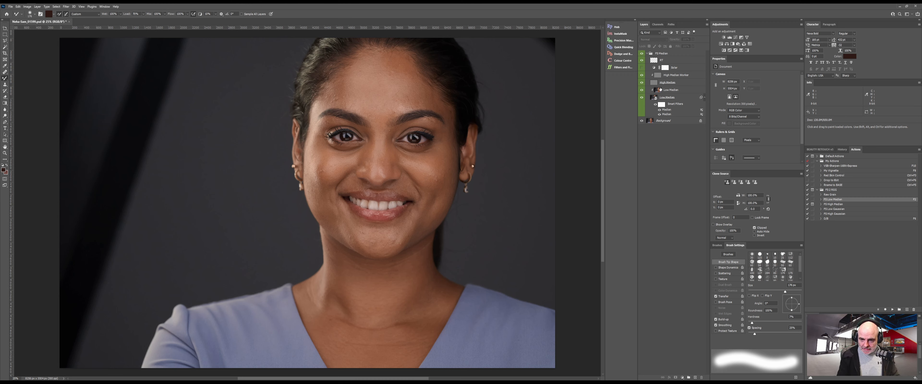
left_click(660, 89)
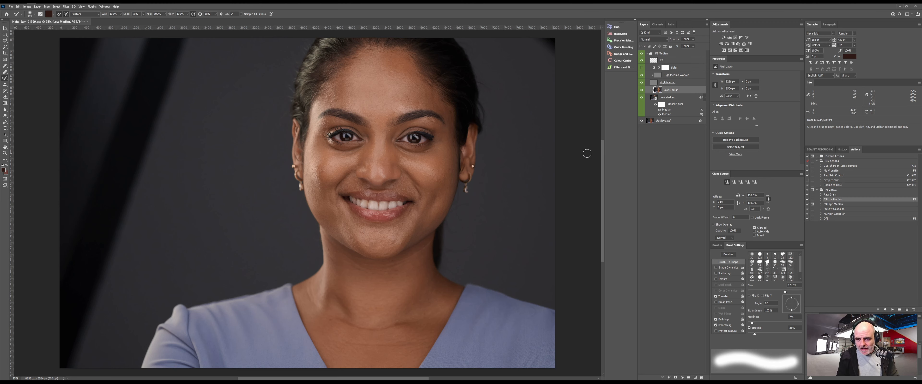
left_click(661, 166)
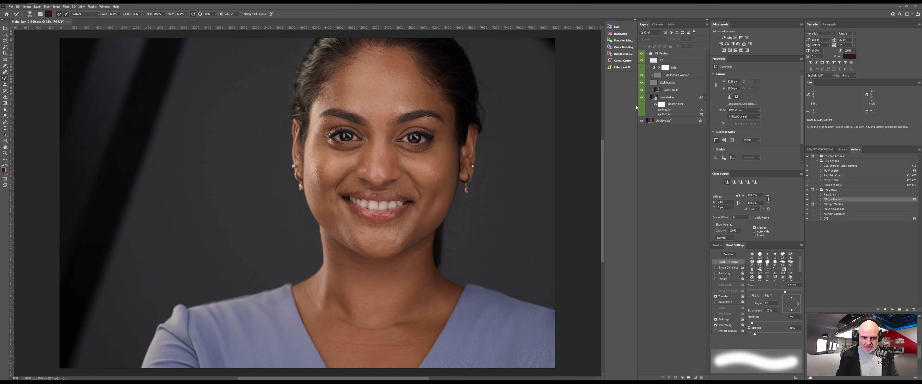
- Make the High Median Worker layer active and set up the Clone Stamp with a small soft brush for retouching the chin
left_click(656, 79)
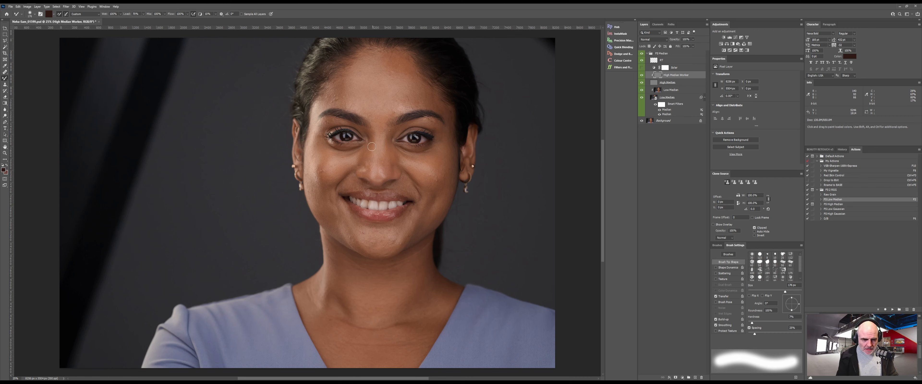
left_click(352, 199, "ctrl")
left_click(351, 200, "ctrl")
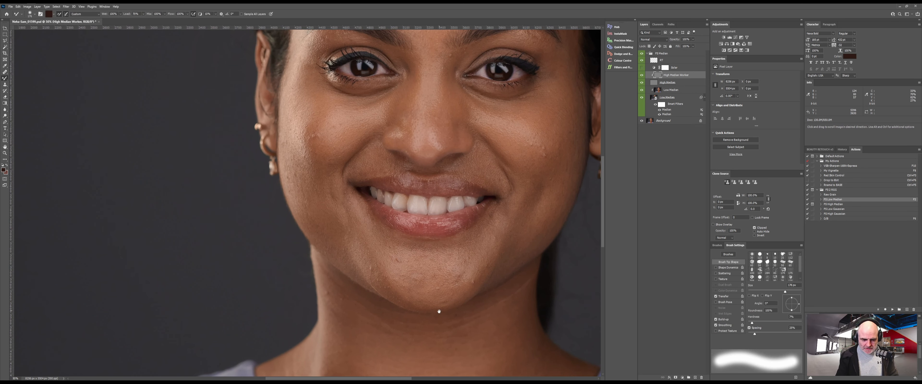
left_click_drag(440, 311, 382, 184)
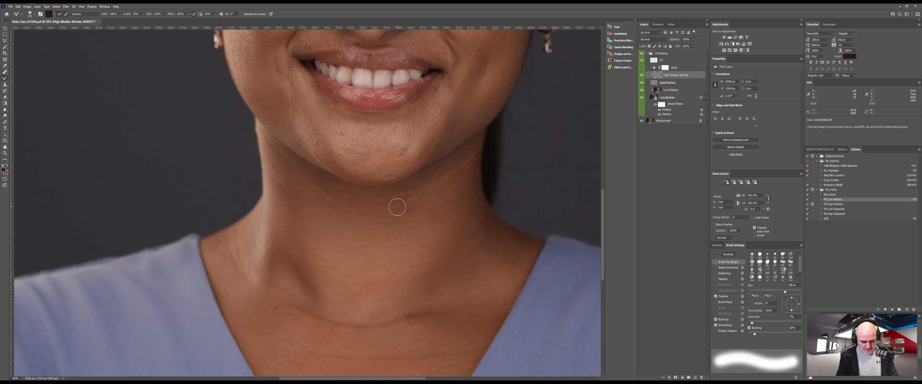
key("s")
right_click(423, 148, "alt")
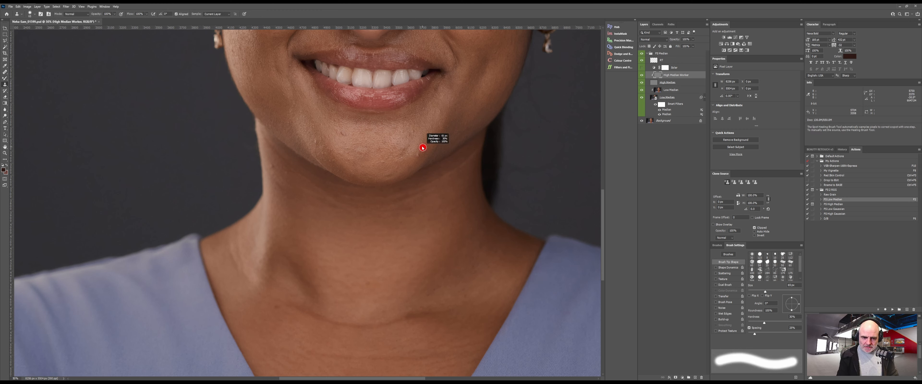
right_click(427, 151, "alt")
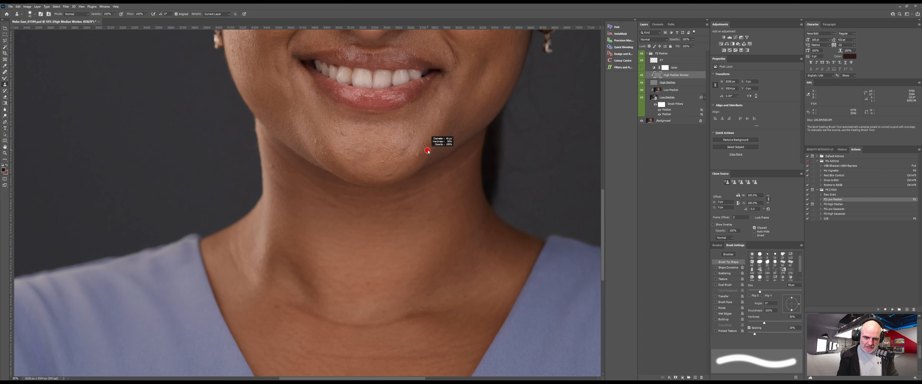
left_click_drag(428, 150, 431, 150)
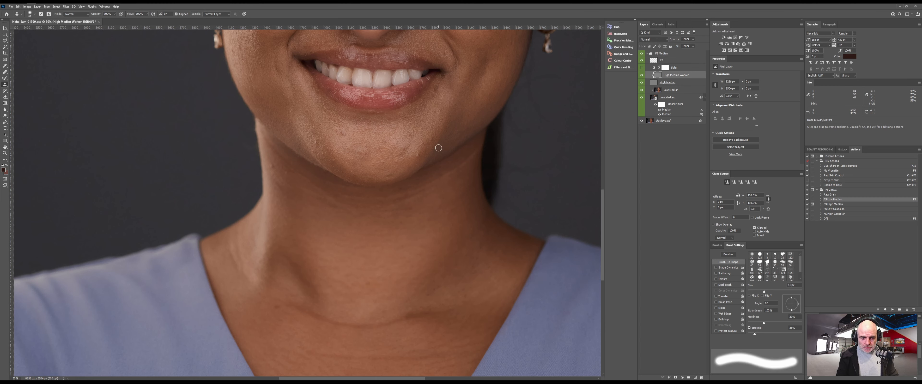
- Clone clean skin texture over the blemishes on the right side of the chin
left_click(423, 150, "alt")
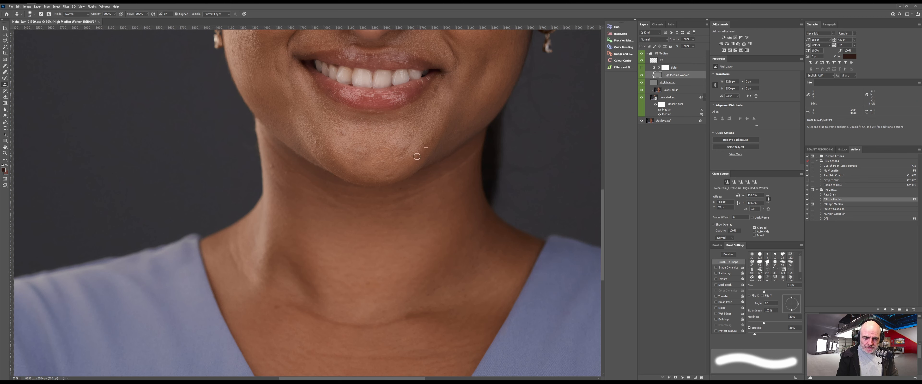
left_click(422, 149, "alt")
left_click(419, 156)
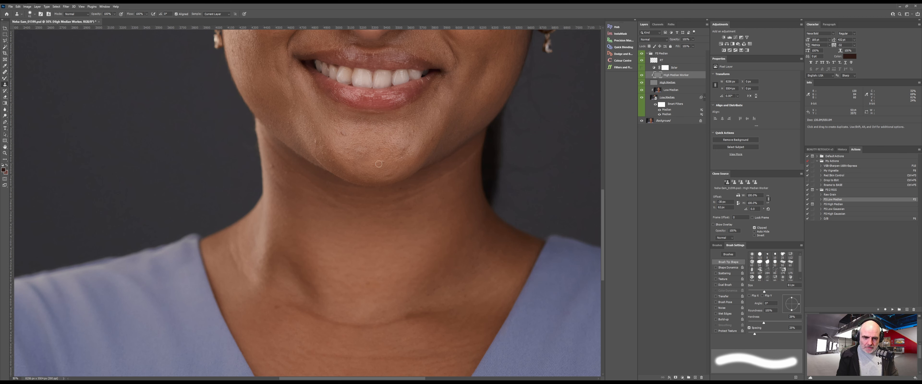
- Clone out the bumps and marks on the left side of the chin, from below the lip to the jawline
left_click(348, 137, "alt")
left_click(340, 142)
left_click(343, 143, "alt")
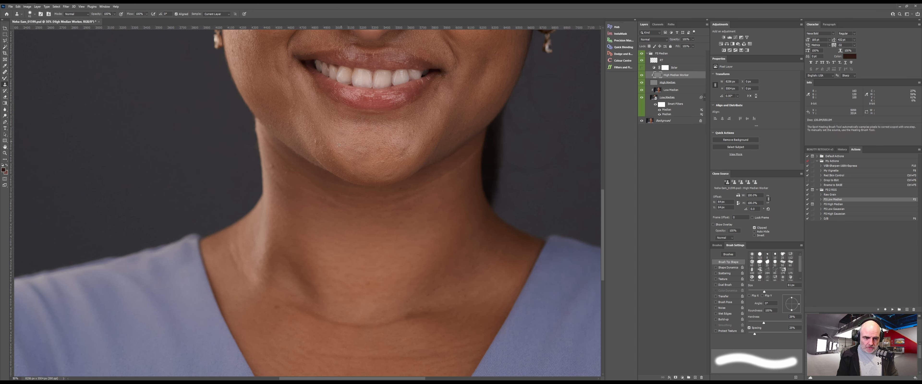
left_click(335, 152, "alt")
left_click(340, 157)
left_click(309, 130, "alt")
left_click(316, 142)
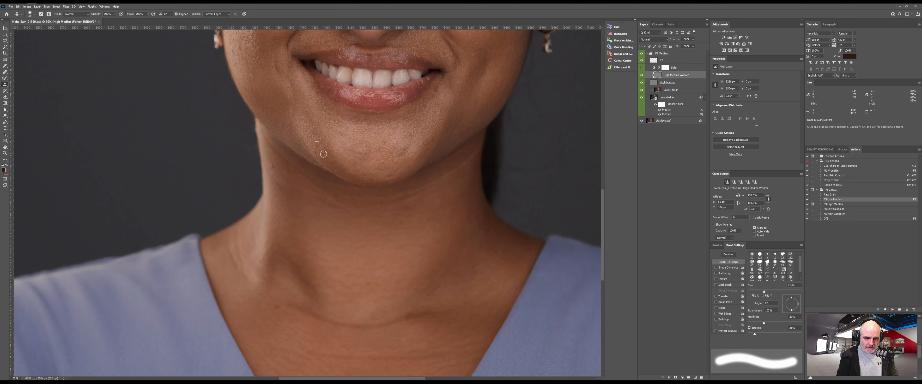
left_click_drag(316, 147, 325, 158)
- Clone nearby clean texture over the spots in the middle of the chin below the lower lip
left_click(388, 116, "alt")
left_click(363, 153)
left_click(367, 143, "alt")
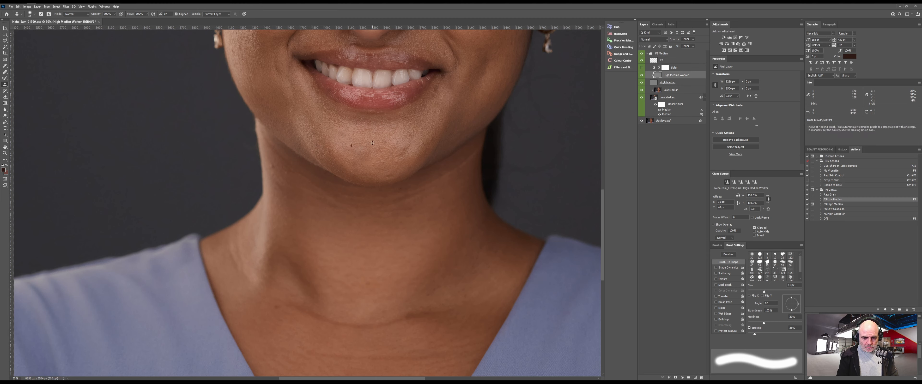
left_click(364, 152)
left_click(390, 138, "alt")
left_click(380, 148)
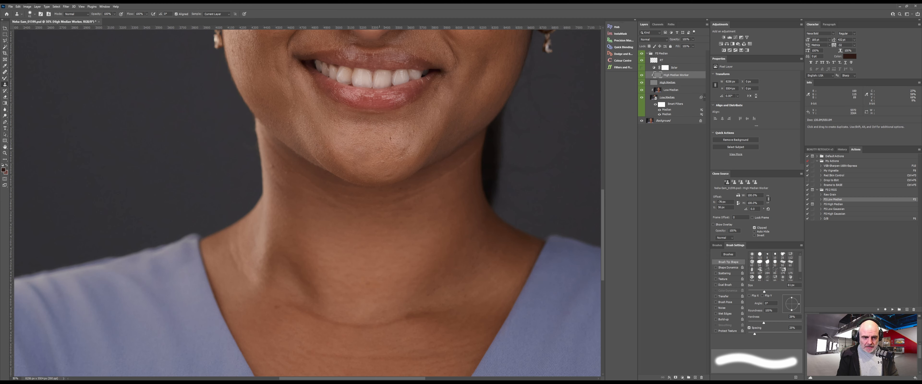
left_click(385, 144, "alt")
left_click(382, 140)
- Clone out the marks on the left side of the neck just beneath the jaw
left_click_drag(291, 163, 337, 160)
left_click(319, 165, "alt")
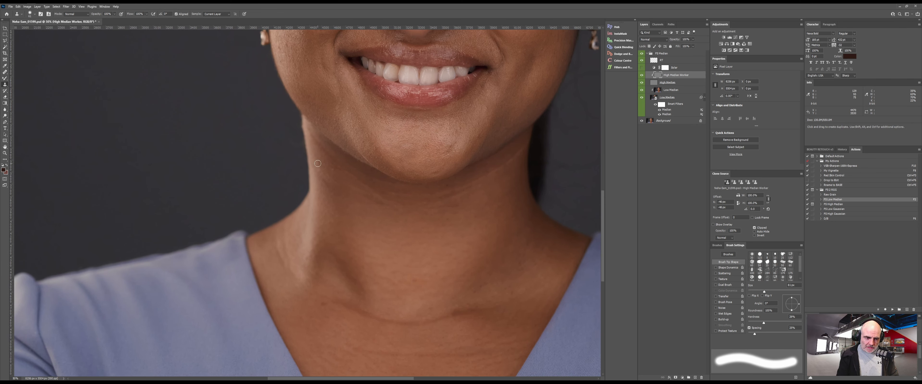
left_click(336, 181)
left_click(337, 182, "alt")
left_click(323, 159, "alt")
left_click_drag(312, 137, 328, 157)
- Clone smooth neck texture across the shadowed skin under the chin, along the whole jawline
mouse_move(360, 180)
left_mouse_down()
mouse_move(415, 208)
mouse_move(401, 195)
mouse_move(443, 195)
left_mouse_up()
left_click(401, 218, "alt")
left_click(430, 214, "alt")
mouse_move(495, 178)
left_mouse_down()
mouse_move(440, 191)
mouse_move(498, 174)
mouse_move(472, 182)
mouse_move(523, 151)
mouse_move(461, 188)
mouse_move(494, 190)
mouse_move(519, 153)
mouse_move(466, 181)
left_mouse_up()
left_click(494, 191, "alt")
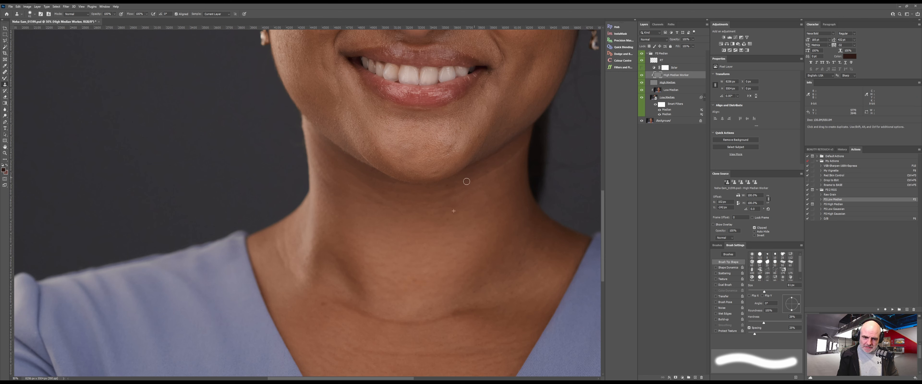
left_click_drag(418, 196, 463, 192)
left_click(380, 222, "alt")
mouse_move(361, 194)
left_mouse_down()
mouse_move(355, 179)
mouse_move(330, 182)
left_mouse_up()
left_click(334, 203, "alt")
- Clone over the marks and fine lines at the base of the neck, enlarging the brush for the crease
left_click(432, 263, "alt")
left_click_drag(411, 283, 418, 280)
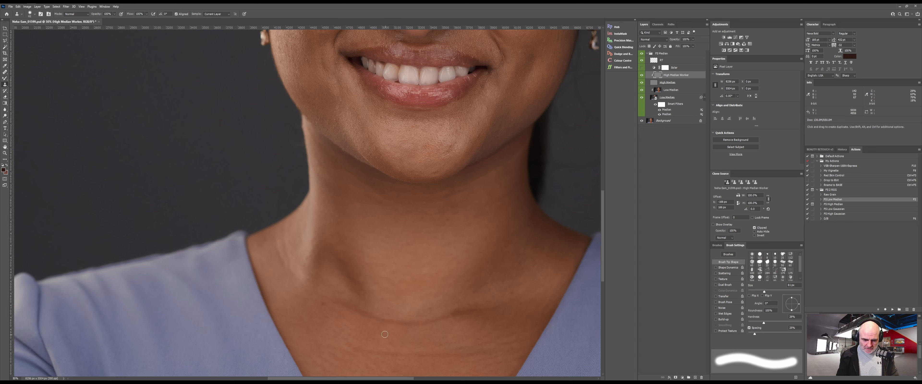
left_click(347, 314, "alt")
left_click_drag(345, 305, 344, 308)
mouse_move(346, 311)
left_mouse_down()
mouse_move(398, 322)
mouse_move(480, 308)
mouse_move(369, 323)
mouse_move(339, 314)
mouse_move(361, 315)
mouse_move(351, 307)
mouse_move(383, 318)
mouse_move(363, 315)
left_mouse_up()
left_click(359, 325, "alt")
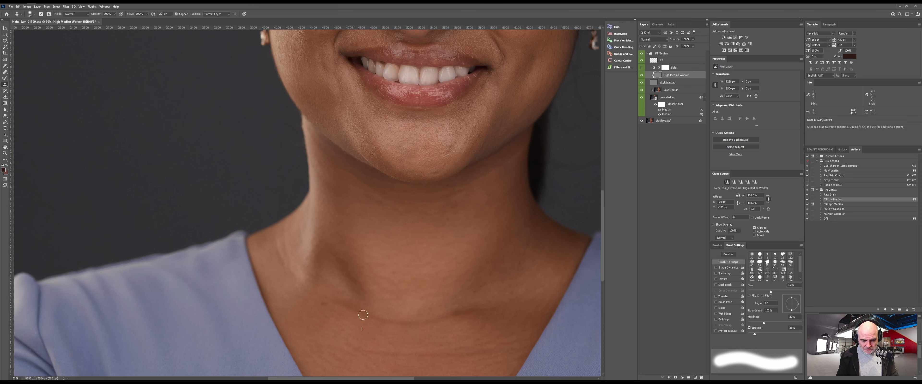
- Clone out the fine horizontal skin lines on the upper chest inside the neckline
left_click(400, 326, "alt")
left_click(403, 352)
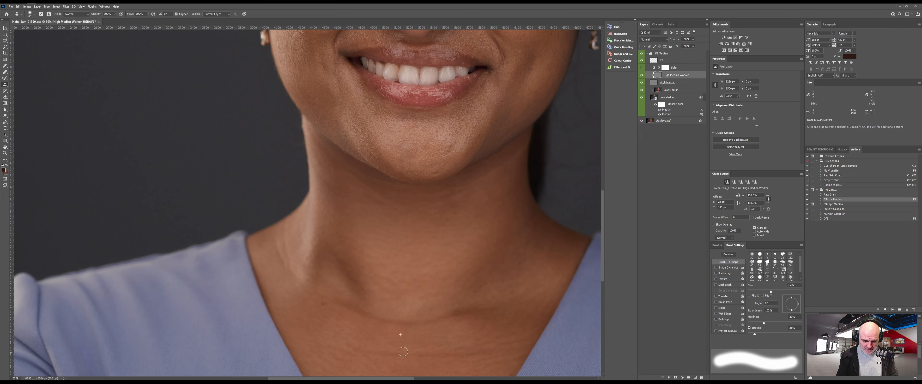
left_click(438, 363, "alt")
left_click(457, 352)
left_click_drag(457, 352, 472, 346)
- Soften the curved crease at the base of the neck by cloning adjacent chest texture over it
left_click_drag(429, 278, 398, 245)
left_click(415, 341, "alt")
mouse_move(433, 323)
left_mouse_down()
mouse_move(321, 311)
mouse_move(327, 323)
mouse_move(451, 317)
mouse_move(425, 316)
left_mouse_up()
left_click(374, 342, "alt")
left_click(364, 321)
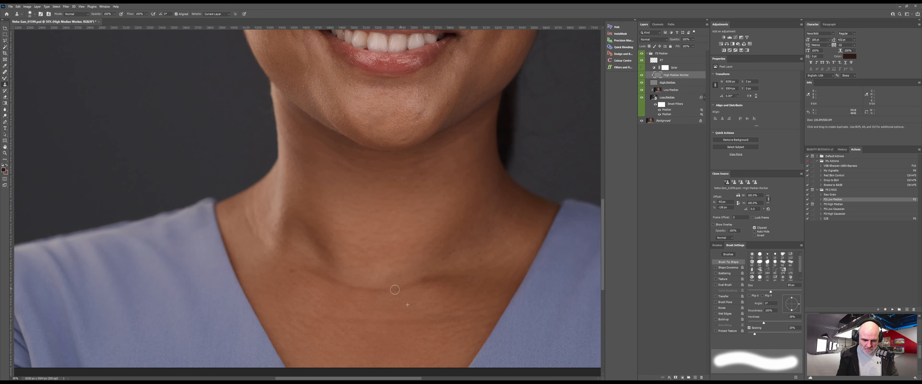
left_click(316, 276, "alt")
left_click(304, 261)
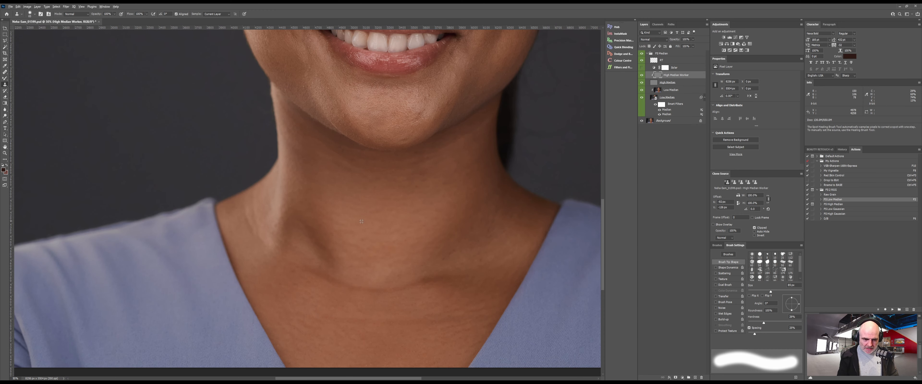
- Clone clean texture over the remaining lines in the centre of the throat, up to below the chin
left_click(349, 240, "alt")
left_click(353, 236)
left_click_drag(364, 212, 353, 255)
mouse_move(327, 205)
left_mouse_down()
mouse_move(327, 252)
mouse_move(305, 224)
left_mouse_up()
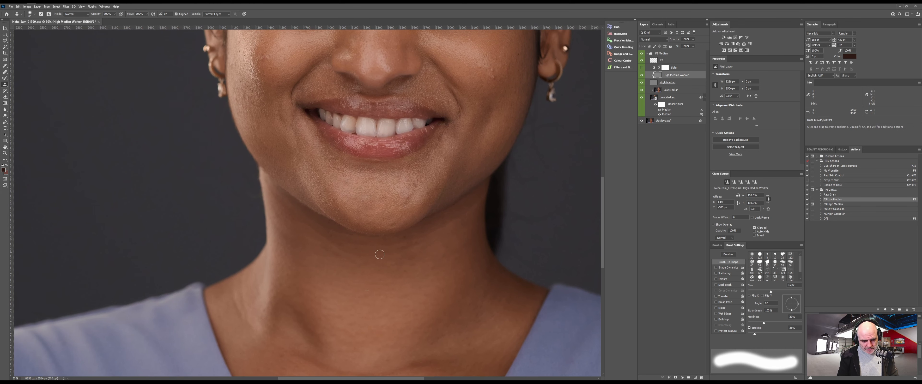
mouse_move(382, 257)
left_mouse_down()
mouse_move(410, 257)
mouse_move(401, 252)
mouse_move(424, 240)
mouse_move(402, 242)
mouse_move(407, 261)
left_mouse_up()
left_click_drag(404, 273, 397, 274)
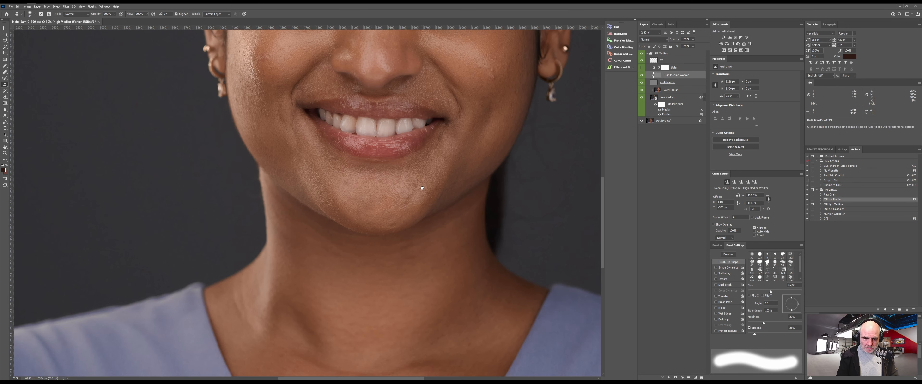
- Reduce the Clone Stamp brush size and retouch the small marks above the upper lip
mouse_move(422, 188)
left_mouse_down()
mouse_move(371, 222)
mouse_move(376, 247)
mouse_move(403, 264)
left_mouse_up()
right_click(410, 194, "alt")
left_click(410, 194, "alt")
left_click(403, 189, "alt")
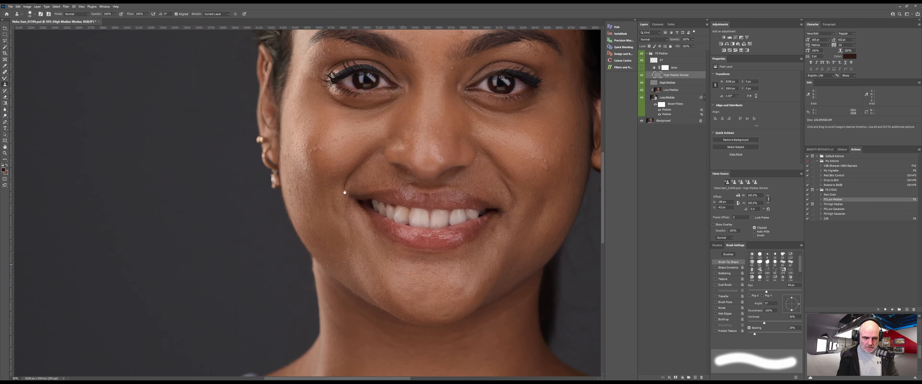
- Clone out the cluster of raised bumps on the left cheek, sampling clean skin close to each one
left_click(335, 170, "alt")
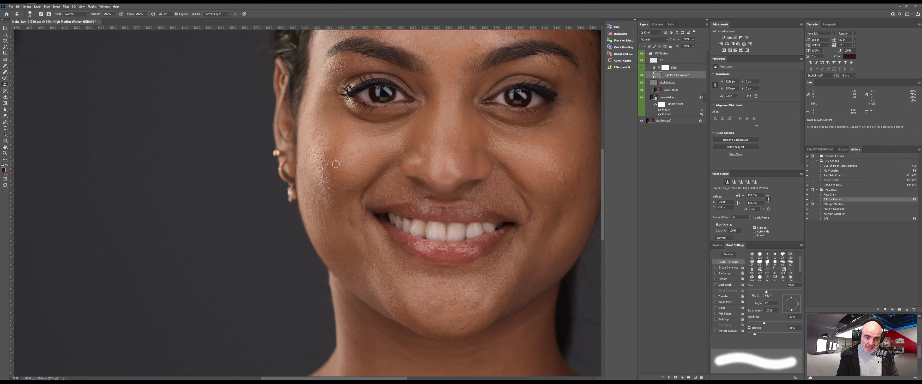
left_click(335, 163)
left_click(336, 170, "alt")
left_click_drag(335, 163, 338, 181)
left_click(338, 172, "alt")
left_click(336, 166)
left_click(332, 157, "alt")
left_click(331, 178, "alt")
left_click(342, 165, "alt")
left_click(340, 173)
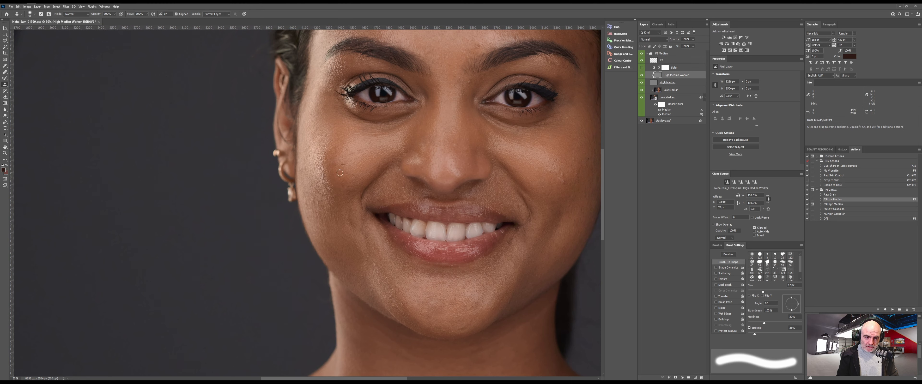
- Clone out the isolated spots below and beside the left eye and near the top of the nose bridge
left_click(360, 158, "alt")
left_click(356, 153)
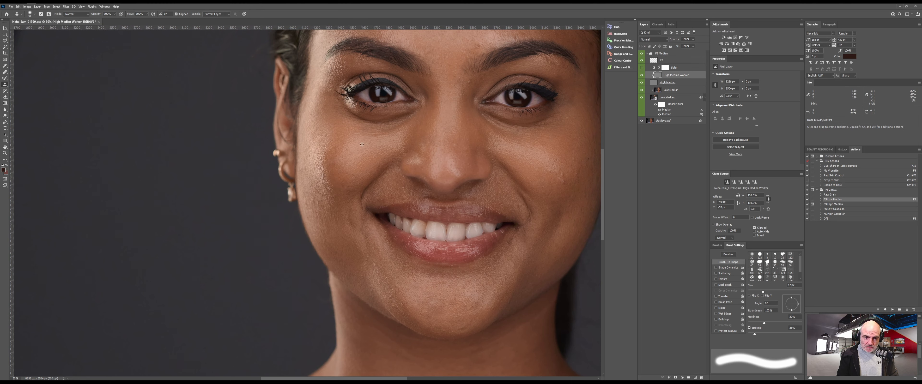
left_click(310, 125, "alt")
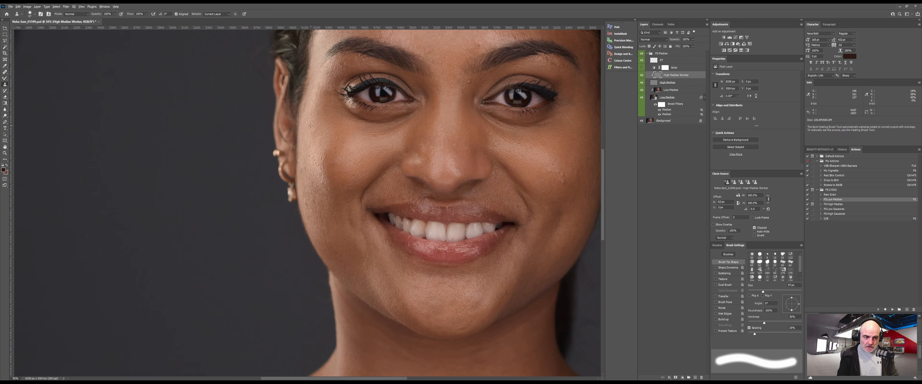
left_click(310, 115)
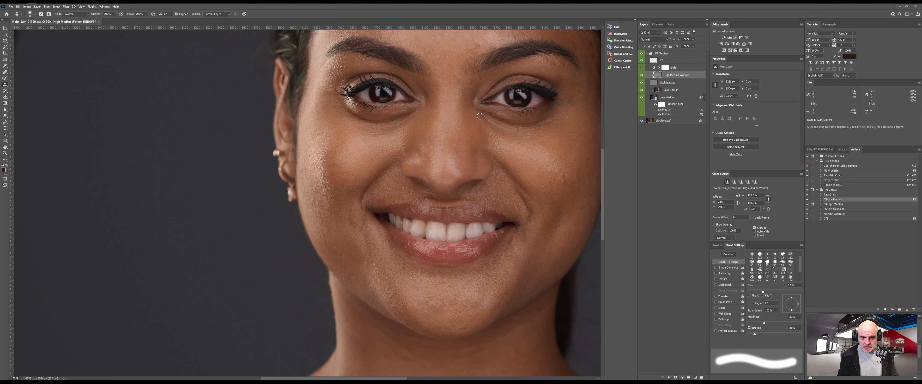
left_click(468, 88, "alt")
left_click(469, 82)
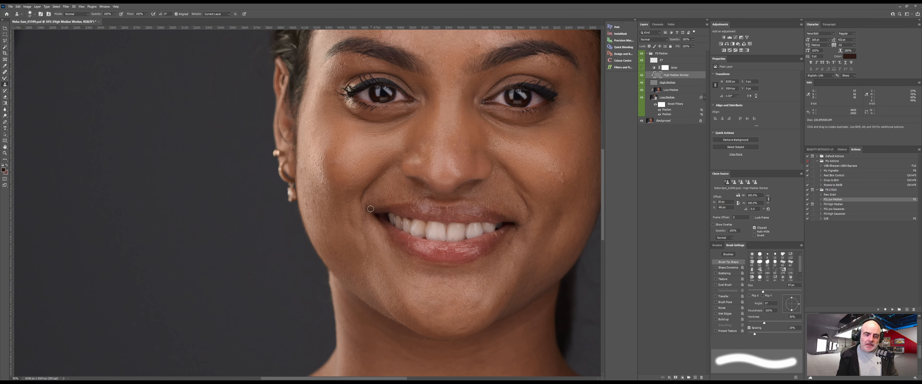
- Retouch the small marks beside the left corner of the mouth with a smaller Clone Stamp brush
left_click_drag(364, 227, 361, 227)
left_click(364, 227, "alt")
left_click(364, 220)
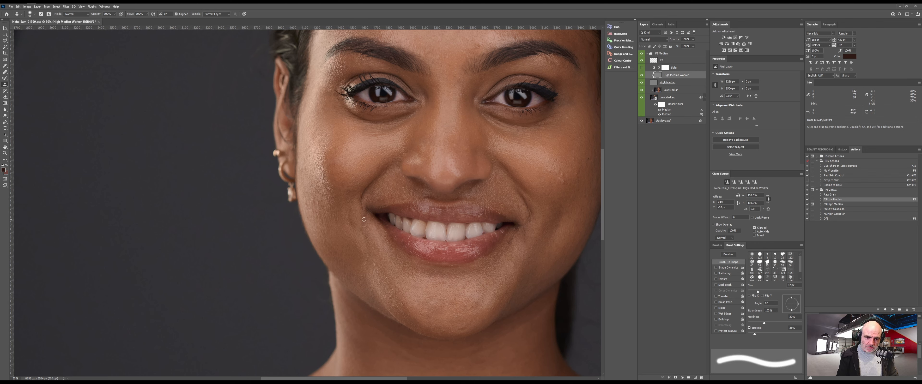
left_click_drag(373, 225, 376, 227)
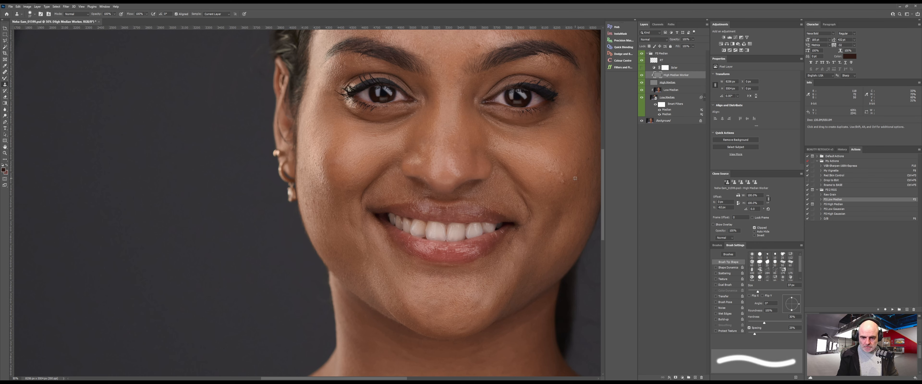
- Clone clean skin texture over the raised bumps on the right cheek
left_click(570, 160, "alt")
left_click_drag(545, 187, 495, 198)
left_click(497, 179, "alt")
left_click(500, 177)
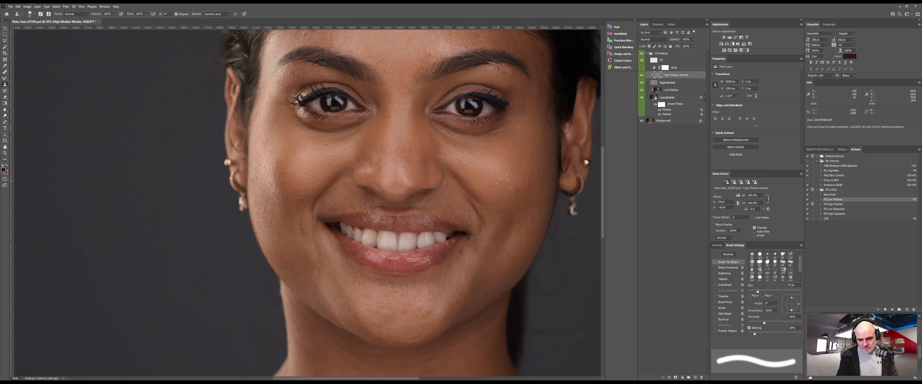
- Clone out the small spots across the middle of the right cheek, sampling clean skin beside each one
left_click(498, 182, "alt")
left_click(506, 175)
left_click_drag(484, 206, 430, 197)
left_click(478, 179, "alt")
left_click(475, 178)
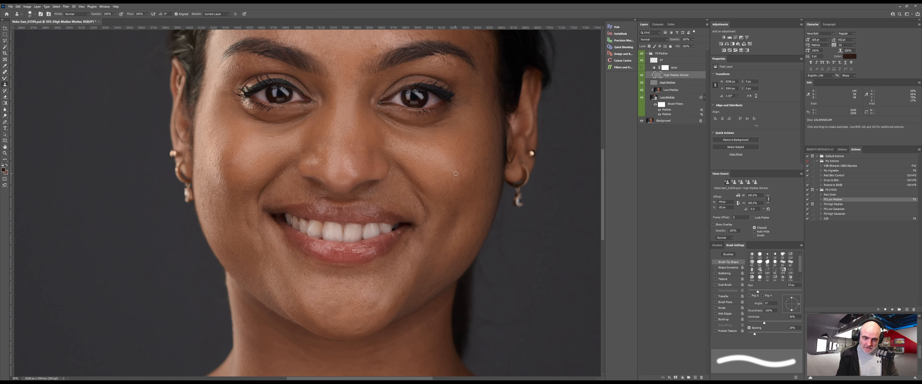
left_click(437, 176, "alt")
left_click(448, 184)
left_click(445, 193)
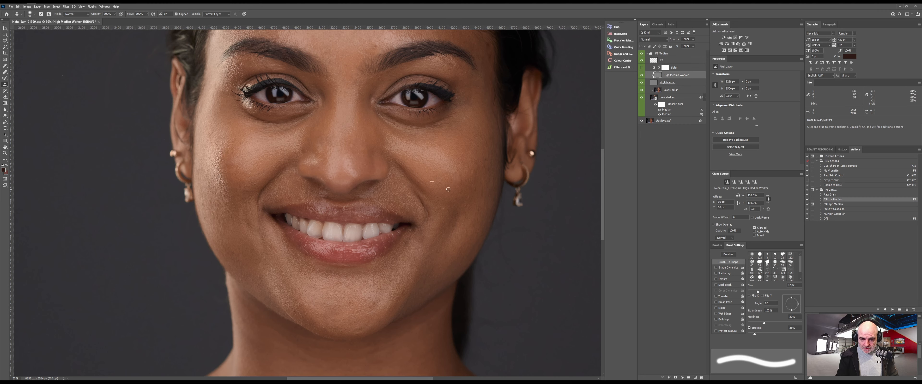
- Clone clean texture over the marks on the lower right cheek, outward from the smile line
left_click(474, 195, "alt")
left_click(465, 206)
left_click(451, 199, "alt")
left_click(448, 209)
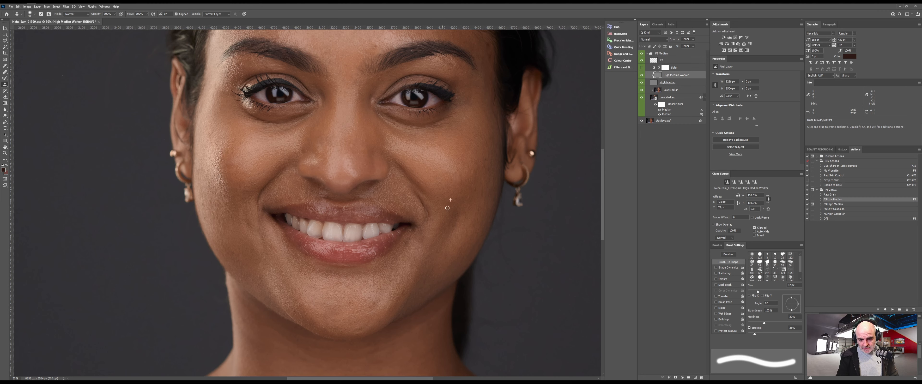
left_click(480, 198, "alt")
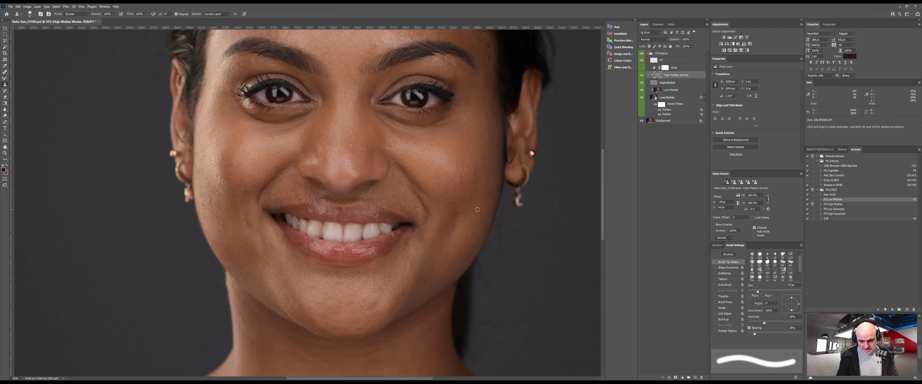
- Clone out the spots near the outer edge of the right cheek, level with the ear
left_click(481, 170, "alt")
left_click(480, 162)
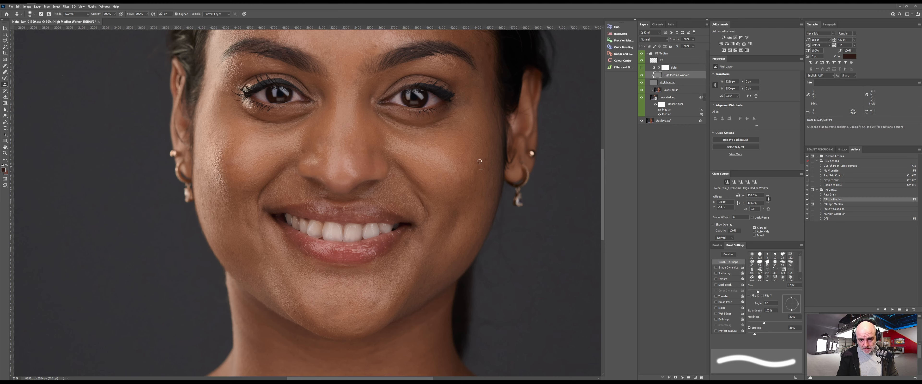
left_click(469, 154, "alt")
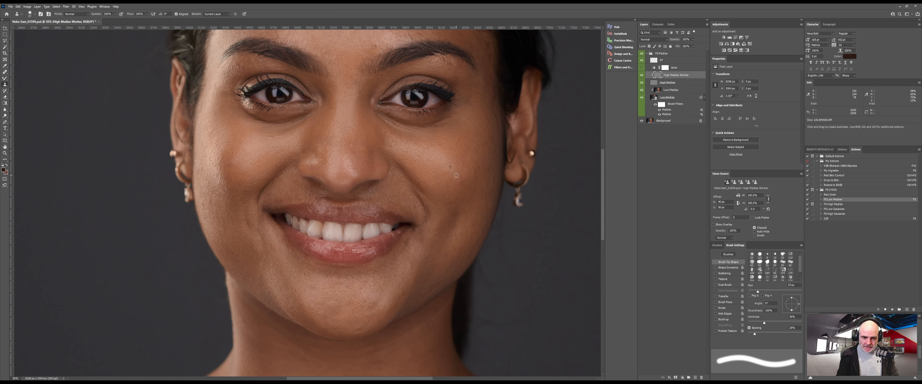
- Clone out the small marks along the outer left cheek, resampling nearby clean skin for each
left_click_drag(446, 160, 428, 208)
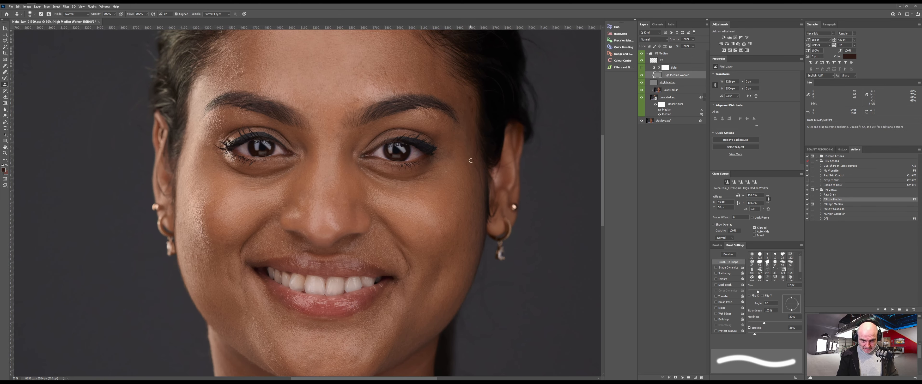
mouse_move(330, 169)
left_mouse_down()
mouse_move(373, 225)
mouse_move(433, 160)
left_mouse_up()
left_click(292, 201, "alt")
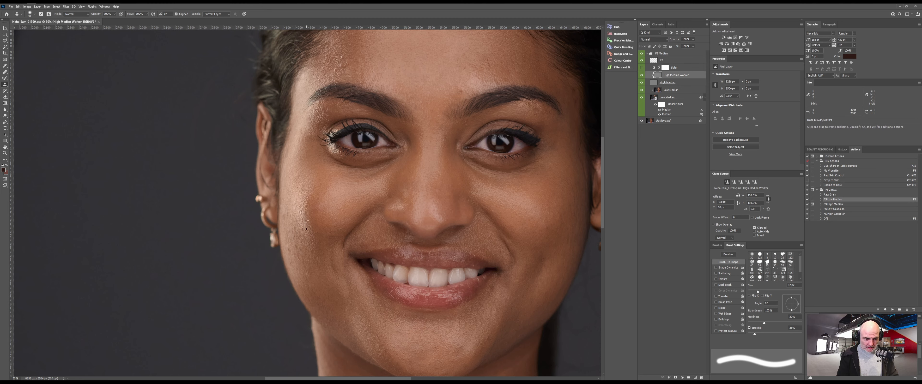
left_click(307, 217, "alt")
left_click(295, 227, "alt")
left_click(296, 246, "alt")
- Clone out the spots at the inner end of the right eyebrow and on the forehead above the left eyebrow
mouse_move(437, 157)
left_mouse_down()
mouse_move(390, 162)
mouse_move(379, 209)
left_mouse_up()
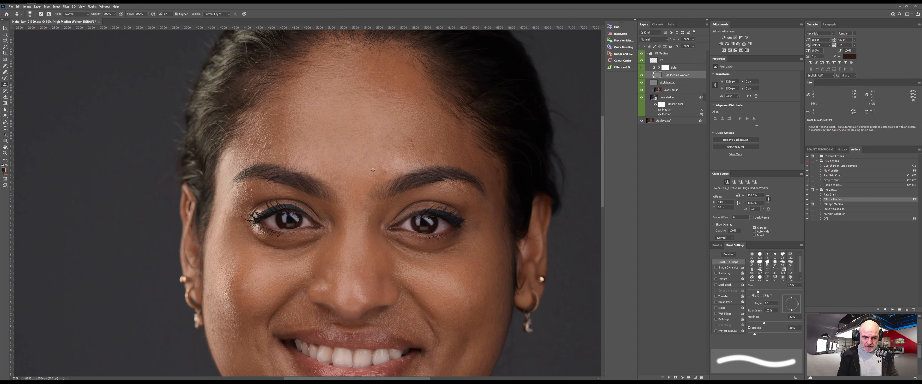
left_click(383, 171, "alt")
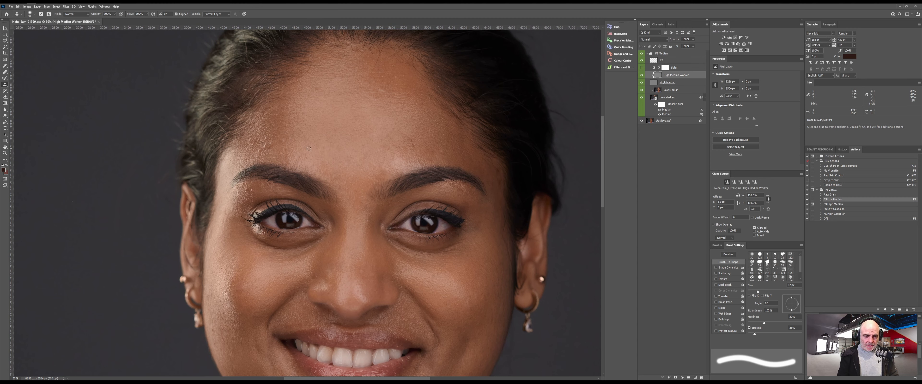
left_click(296, 149, "alt")
left_click_drag(285, 150, 284, 150)
left_click(286, 140, "alt")
left_click(274, 134, "alt")
left_click_drag(265, 137, 267, 138)
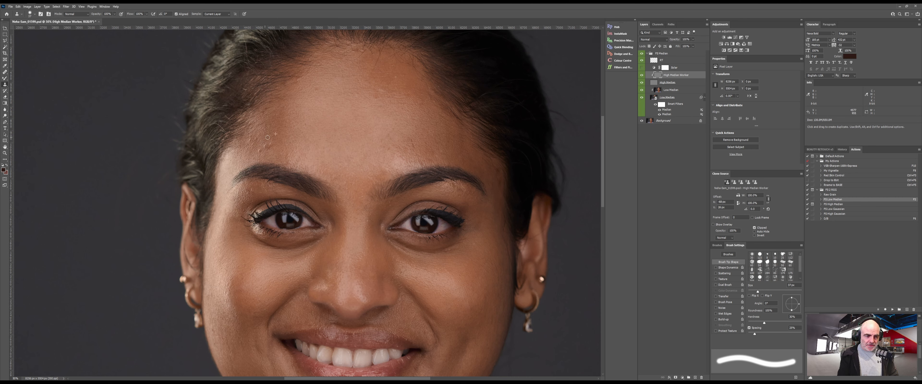
- Clone skin texture over the raised bumps near the left hairline above the eyebrow's outer end
left_click(267, 148, "alt")
left_click(264, 136, "alt")
left_click_drag(260, 149, 260, 151)
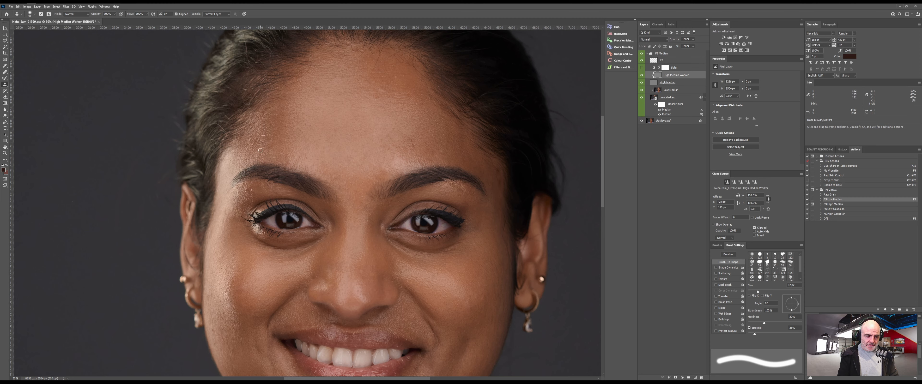
left_click(265, 127, "alt")
left_click(266, 142)
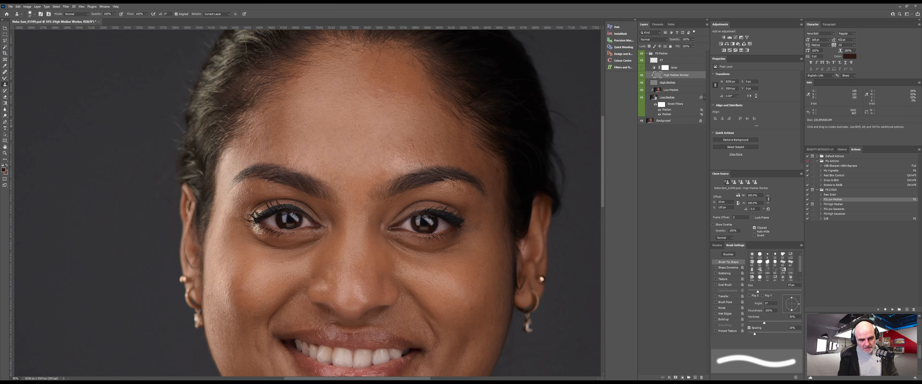
- Clone out the small spots on the forehead above the right eyebrow
left_click(414, 126, "alt")
left_click(411, 140)
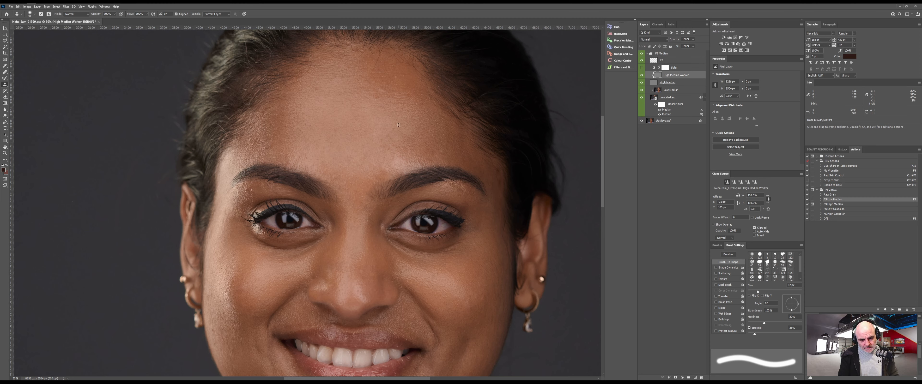
left_click(402, 119, "alt")
left_click(396, 121)
left_click(405, 127, "alt")
left_click(396, 144)
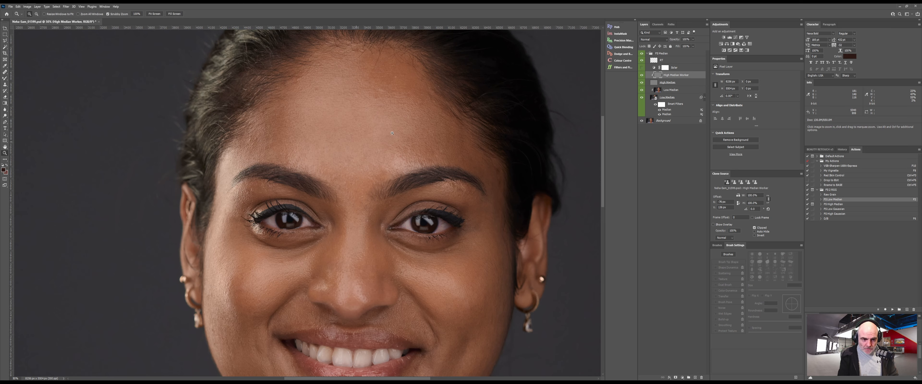
- Clone out the isolated marks on the central forehead, slightly toward the right side
left_click_drag(354, 152, 435, 155)
left_click_drag(224, 206, 406, 179)
left_click_drag(213, 119, 262, 170)
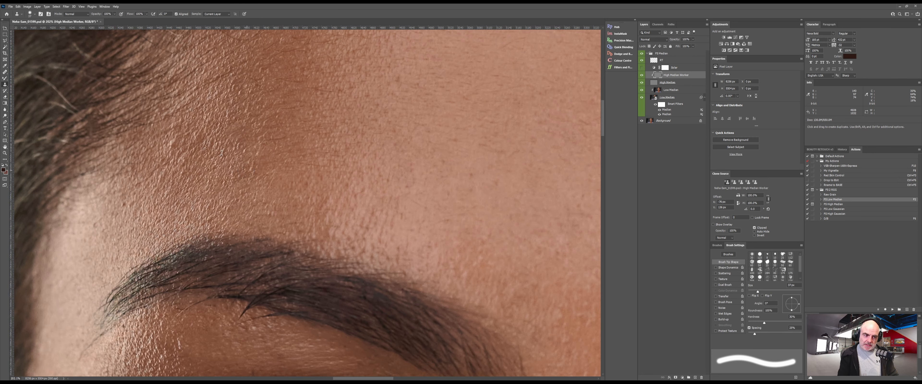
left_click_drag(551, 158, 382, 162)
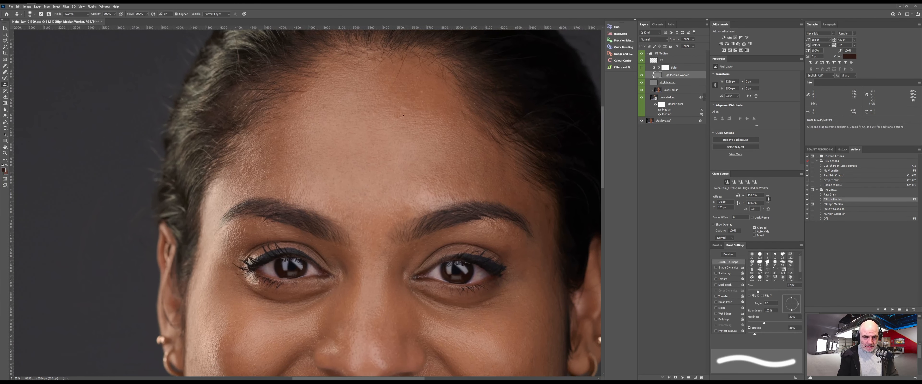
left_click(403, 118, "alt")
left_click(403, 107)
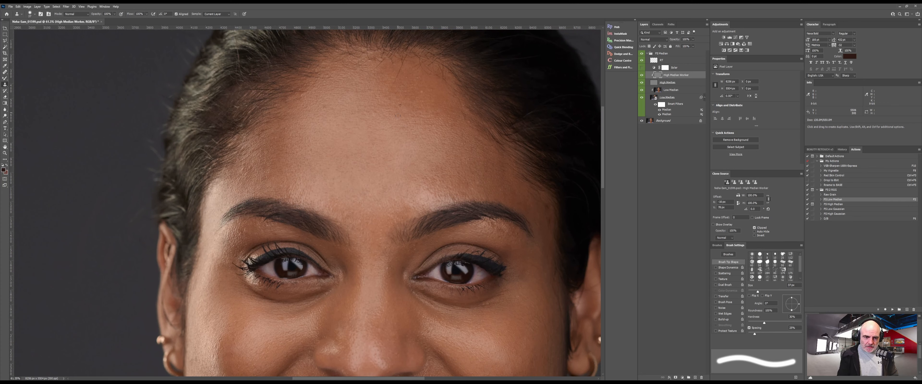
left_click(426, 134, "alt")
mouse_move(413, 124)
left_mouse_down()
mouse_move(405, 121)
mouse_move(411, 128)
left_mouse_up()
left_click(426, 137, "alt")
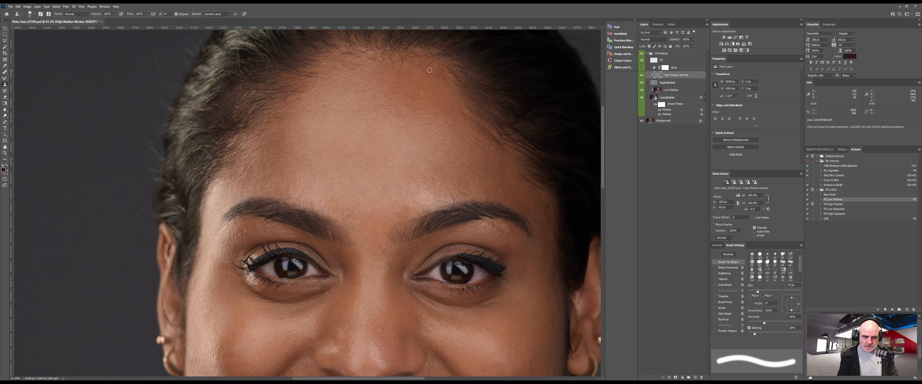
- Retouch the spots on the upper forehead just below the hairline with cloned neighbouring skin
left_click(408, 86, "alt")
left_click(396, 82)
left_click_drag(404, 65, 408, 88)
left_click(412, 81, "alt")
left_click(405, 81)
left_click(413, 83, "alt")
- Clone out the spot on the upper left forehead and the one just above the left eyebrow
left_click_drag(334, 132, 369, 140)
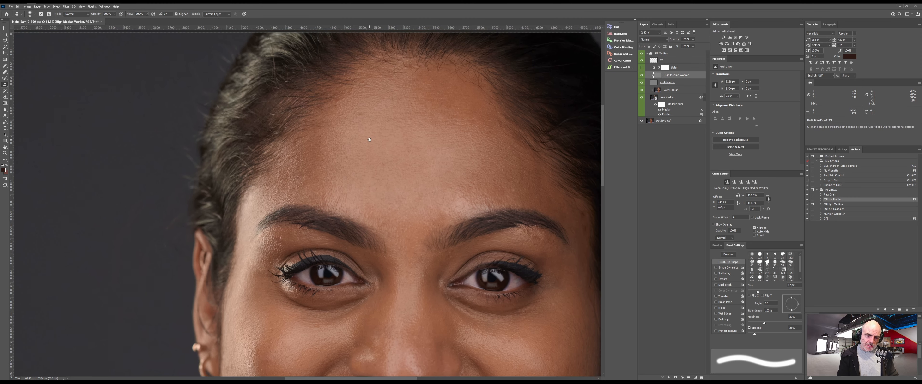
left_click(364, 124, "alt")
left_click_drag(359, 116, 358, 115)
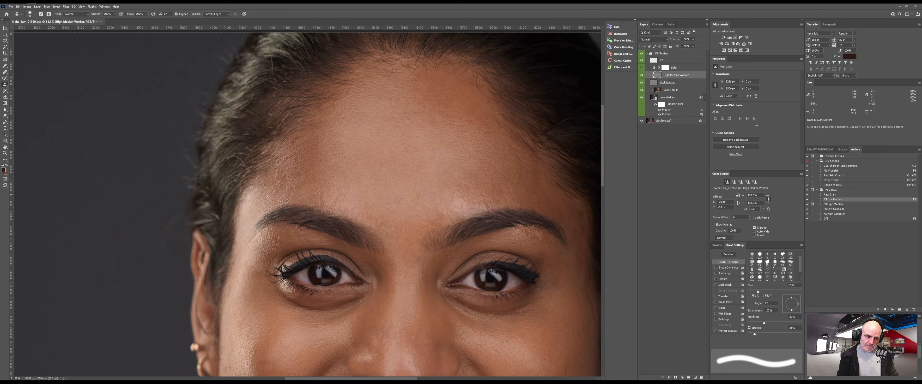
left_click(283, 183, "alt")
left_click(282, 180)
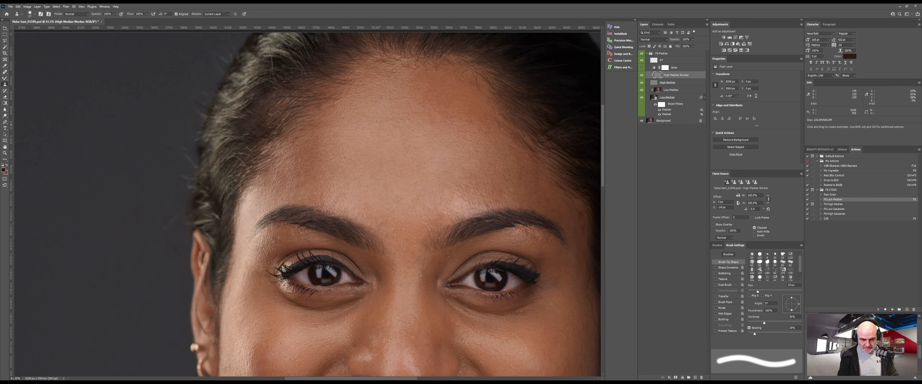
- Clone over the shiny bumps on the skin above the left eyebrow up close, reducing the Clone Stamp brush size
left_click_drag(352, 184, 340, 125)
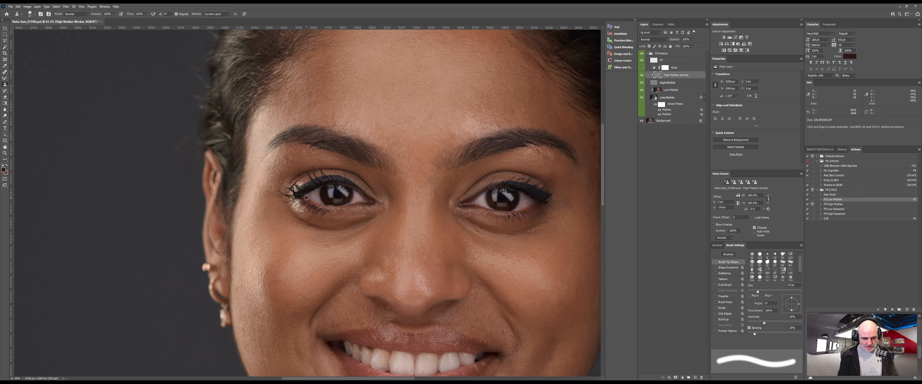
scroll(309, 80, "up", 2)
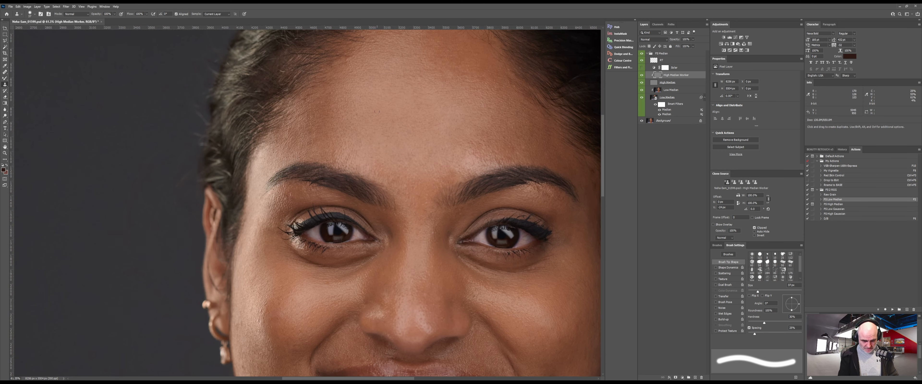
left_click_drag(371, 161, 397, 162)
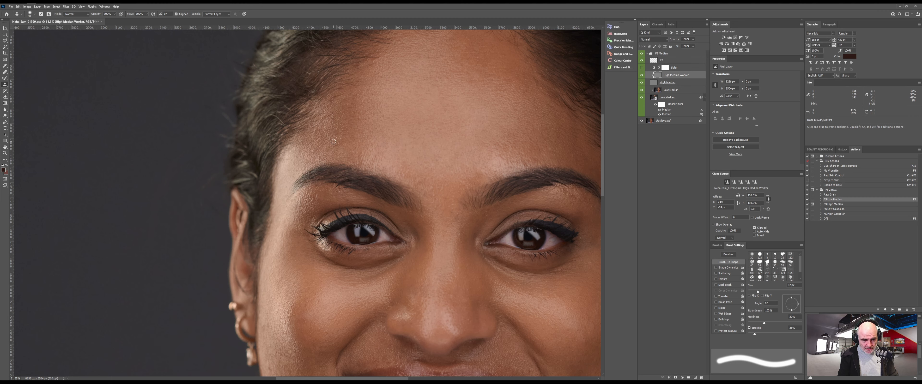
key("j")
left_click(287, 171, "alt")
left_click_drag(329, 131, 366, 145)
key("z")
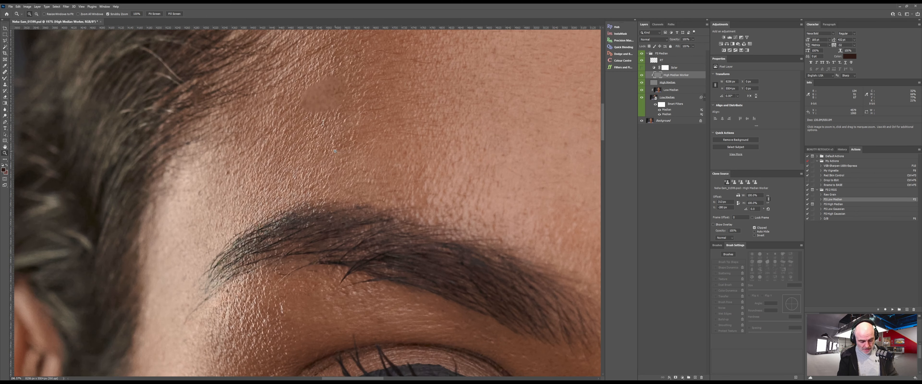
left_click_drag(405, 152, 346, 187)
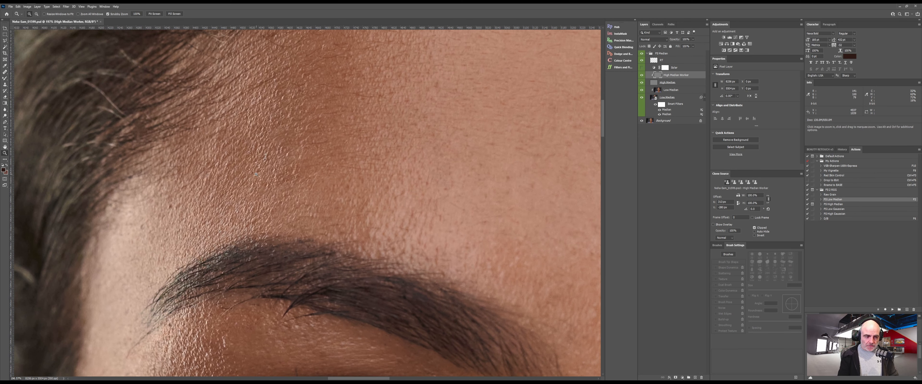
key("s")
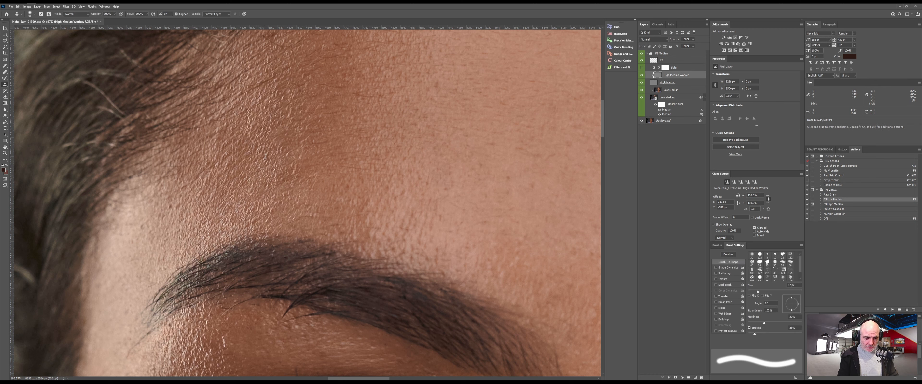
left_click(255, 139, "alt")
mouse_move(280, 176)
left_mouse_down()
mouse_move(273, 182)
mouse_move(291, 176)
mouse_move(286, 190)
left_mouse_up()
right_click(280, 166, "alt")
left_click(271, 199, "alt")
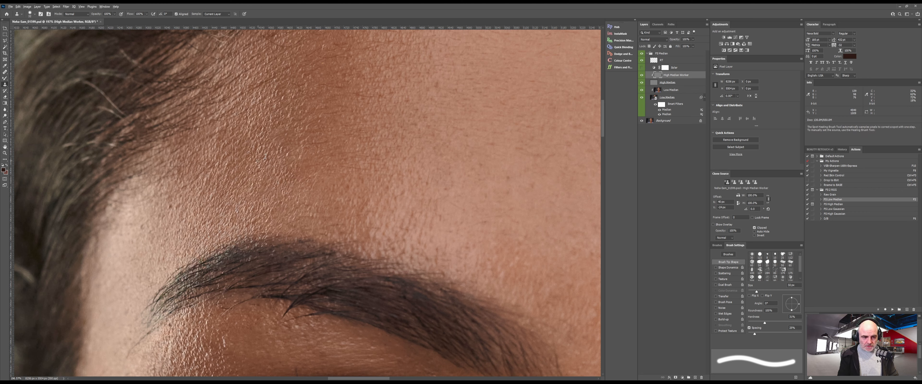
- Clone out the remaining bright bumps slightly higher on the forehead, between the left eyebrow and the hairline
left_click(268, 155, "alt")
mouse_move(289, 153)
left_mouse_down()
mouse_move(281, 127)
mouse_move(279, 135)
left_mouse_up()
left_click(275, 111, "alt")
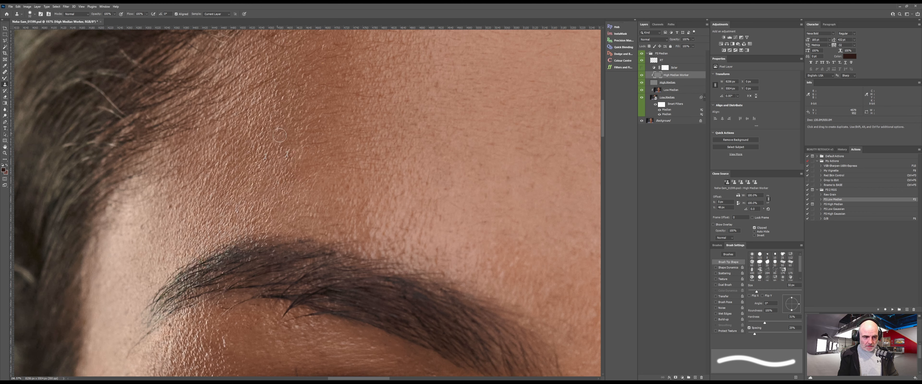
- Clone out the blemishes along the jaw just below the right corner of the mouth, sampling the skin above them
key("z")
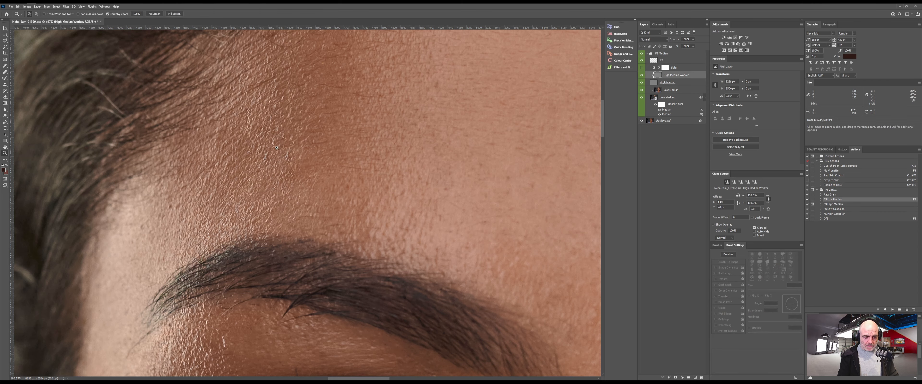
left_click_drag(360, 158, 288, 160)
left_click_drag(516, 152, 389, 128)
left_click_drag(423, 181, 365, 112)
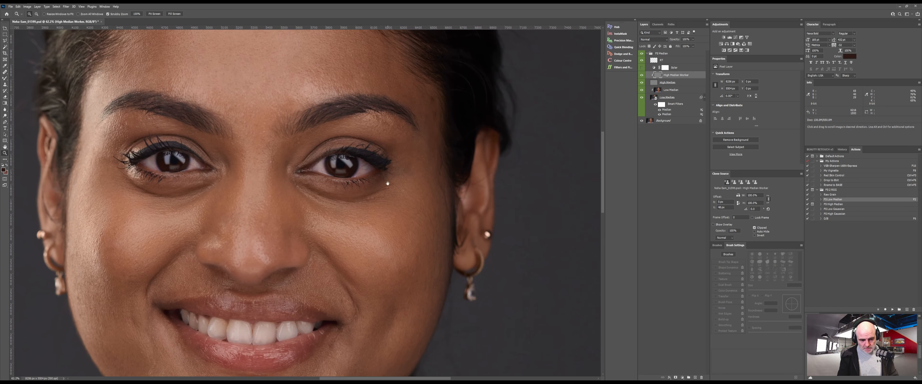
left_click_drag(380, 212, 389, 171)
left_click_drag(337, 293, 354, 241)
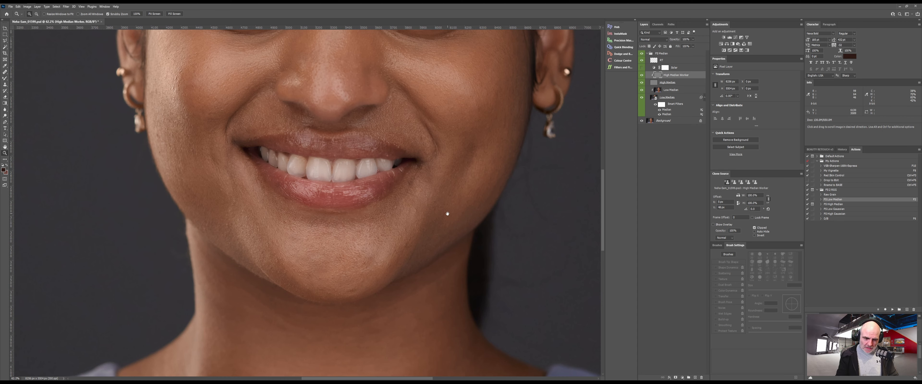
left_click_drag(449, 212, 404, 228)
key("s")
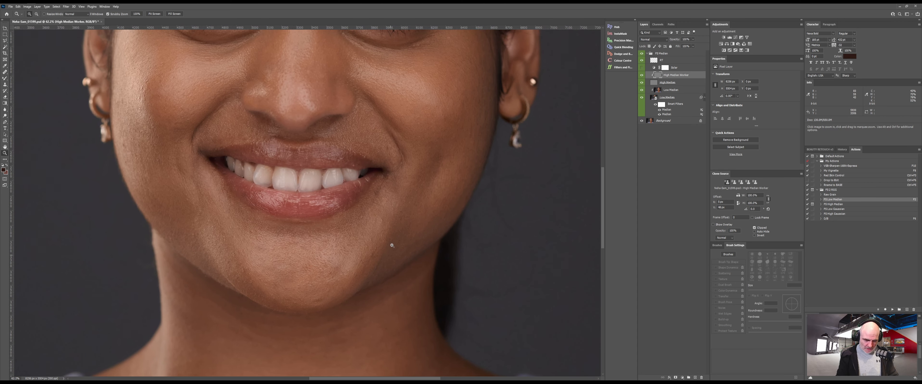
left_click(373, 243, "alt")
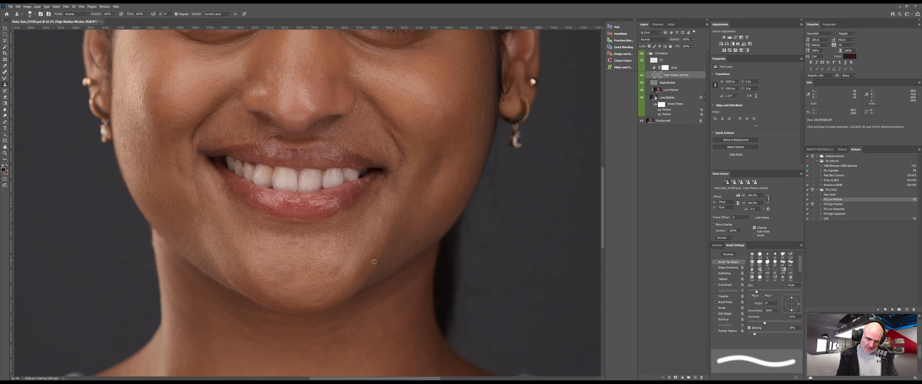
left_click(370, 245, "alt")
left_click(366, 260)
- Clone out the small bumps in the middle of the chin using neighbouring skin texture
left_click(334, 263, "alt")
left_click(330, 272)
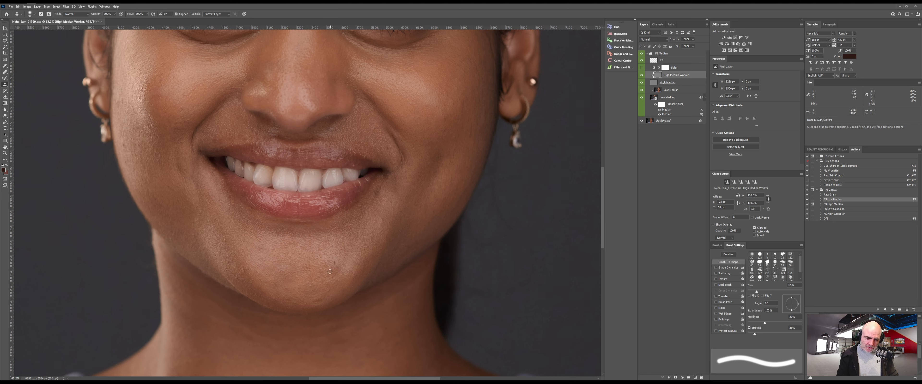
left_click(305, 275, "alt")
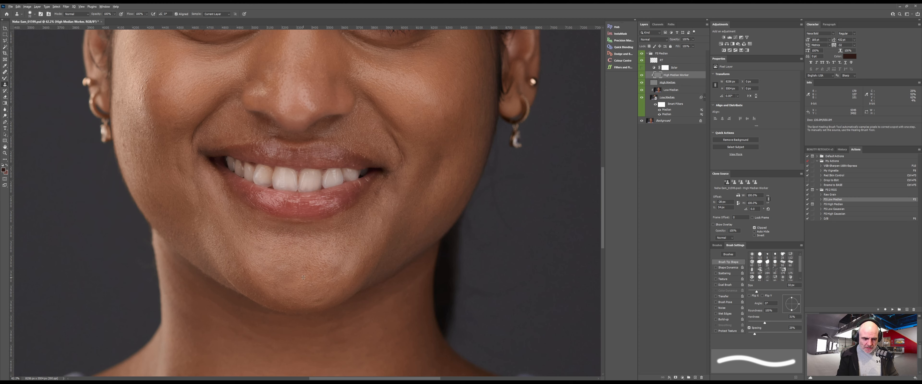
left_click(307, 268)
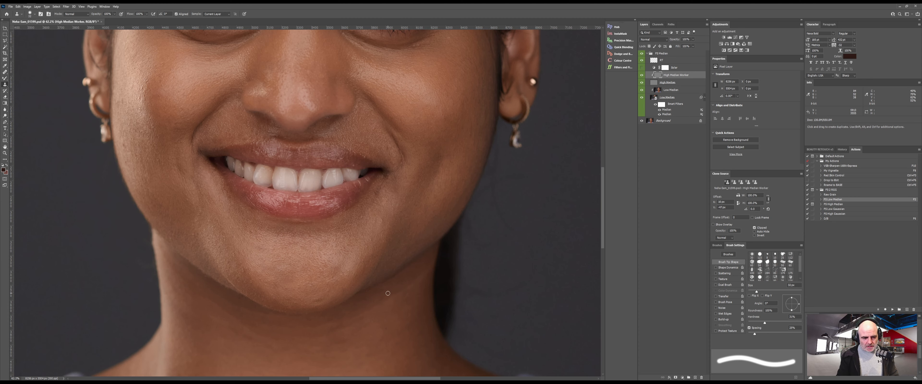
- Retouch the skin beside the right eye and the marks on the right ear with cloned neighbouring texture
left_click_drag(507, 166, 393, 241)
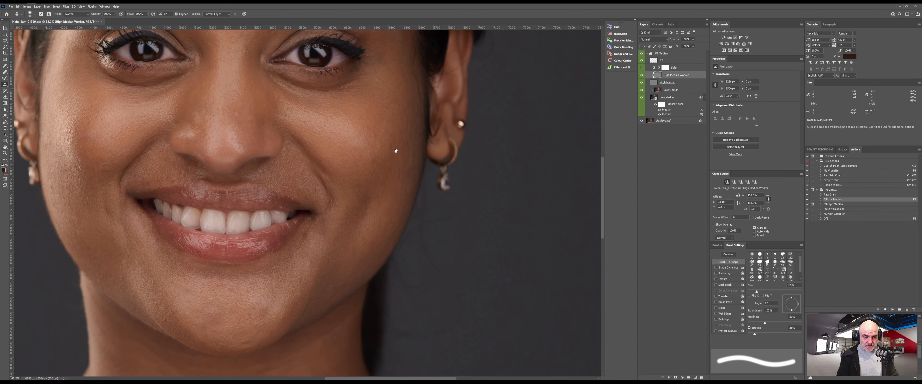
left_click_drag(397, 154, 387, 242)
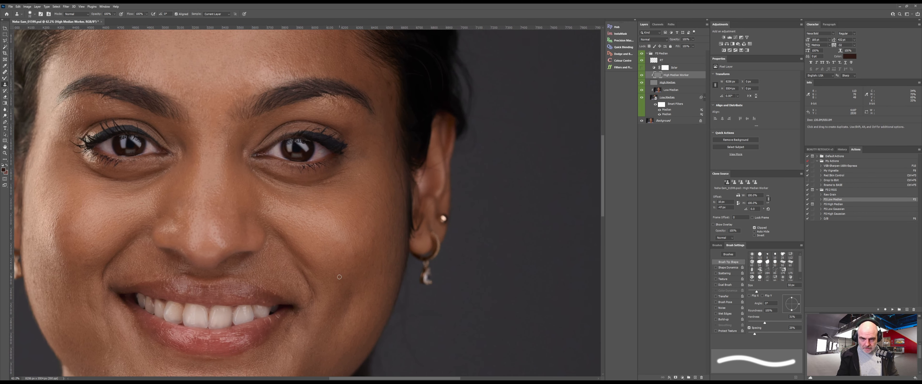
left_click(368, 170, "alt")
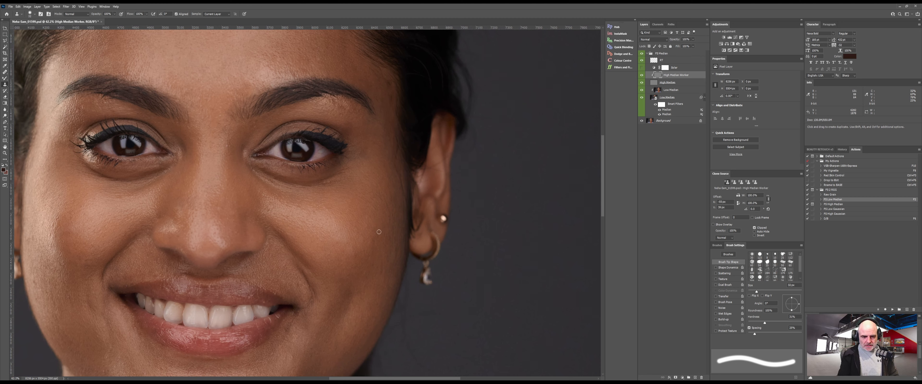
left_click(431, 176, "alt")
mouse_move(429, 168)
left_mouse_down()
mouse_move(443, 160)
mouse_move(444, 173)
left_mouse_up()
left_click(442, 167, "alt")
left_click(442, 157, "alt")
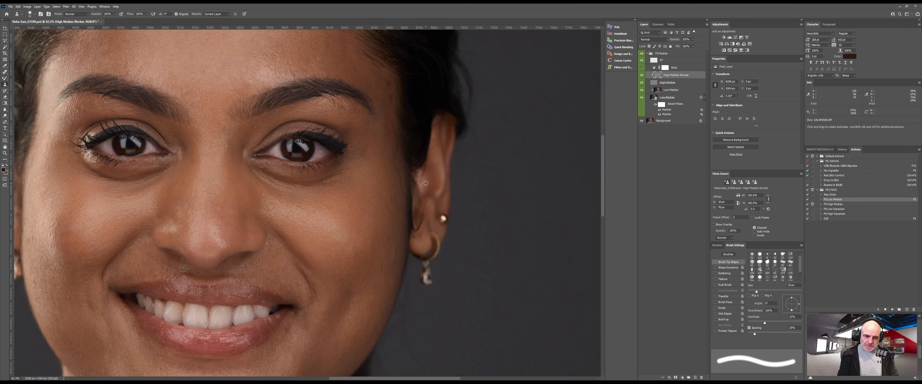
- Clone out the shiny bumps on the left cheek with skin sampled right beside them
left_click_drag(277, 192, 456, 179)
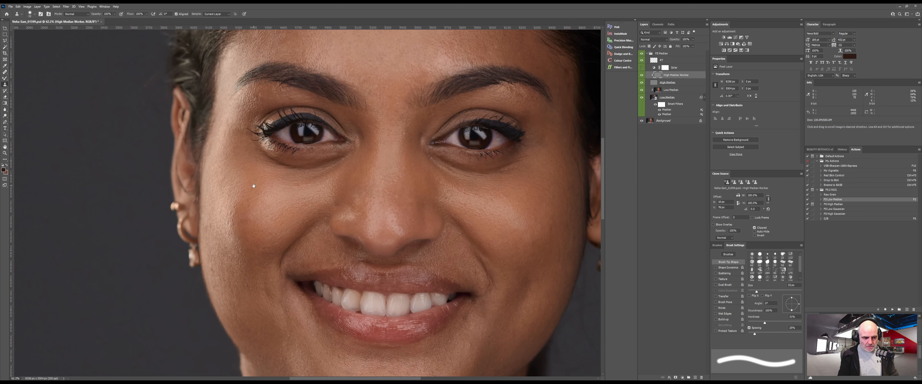
left_click_drag(252, 187, 292, 204)
left_click(287, 252, "alt")
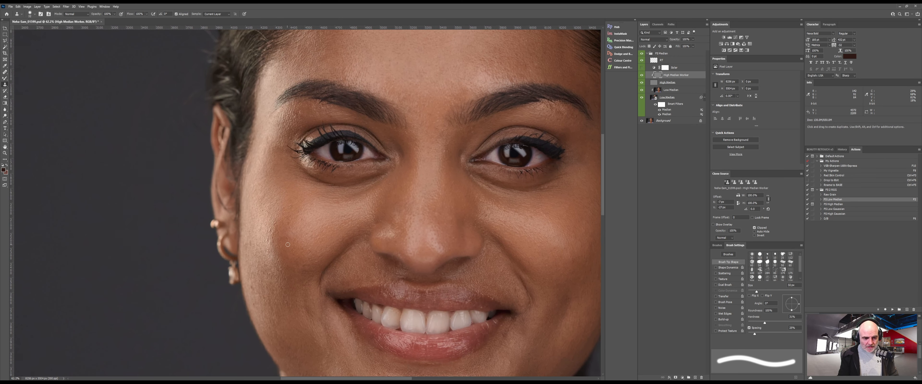
left_click_drag(289, 240, 288, 247)
left_click(278, 249)
left_click(295, 260, "alt")
left_click(297, 272)
- Make the Low Median pixel layer active and switch to the Mixer Brush for the neck area
left_click_drag(363, 224, 298, 218)
left_click_drag(361, 294, 341, 195)
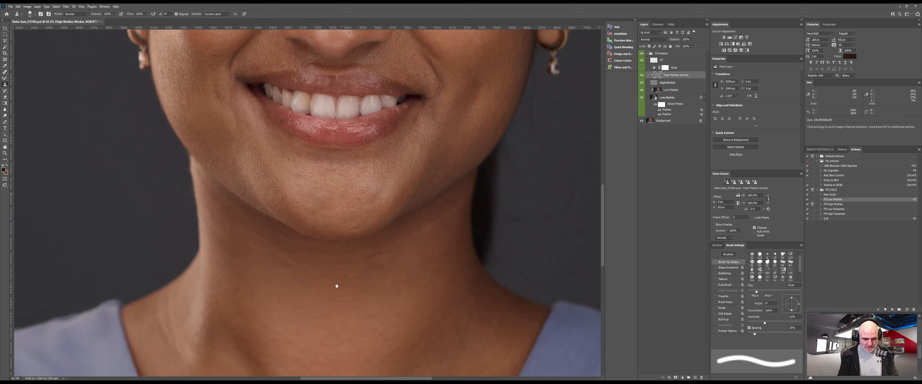
left_click_drag(337, 286, 344, 313)
left_click_drag(349, 273, 360, 112)
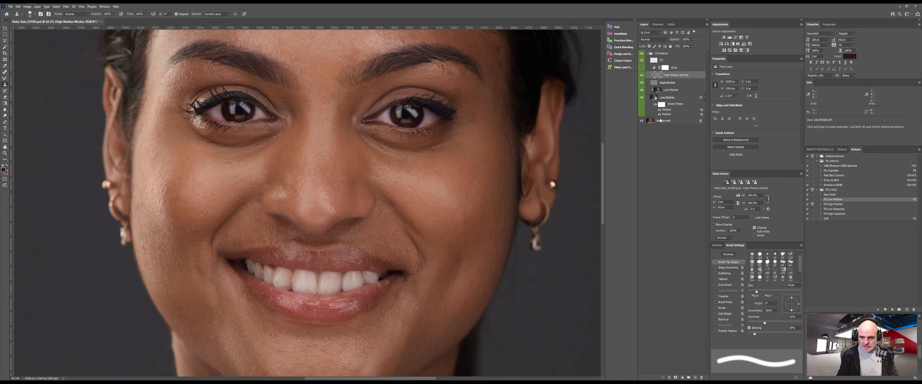
left_click(658, 91)
left_click_drag(361, 374, 377, 212)
key("b")
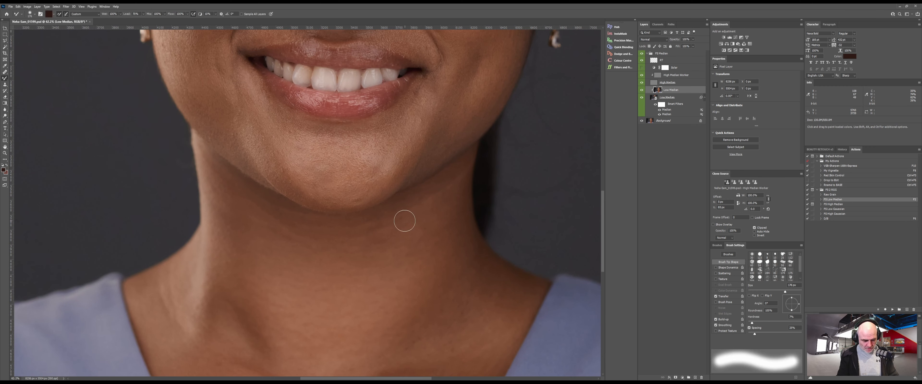
left_click_drag(398, 249, 370, 212)
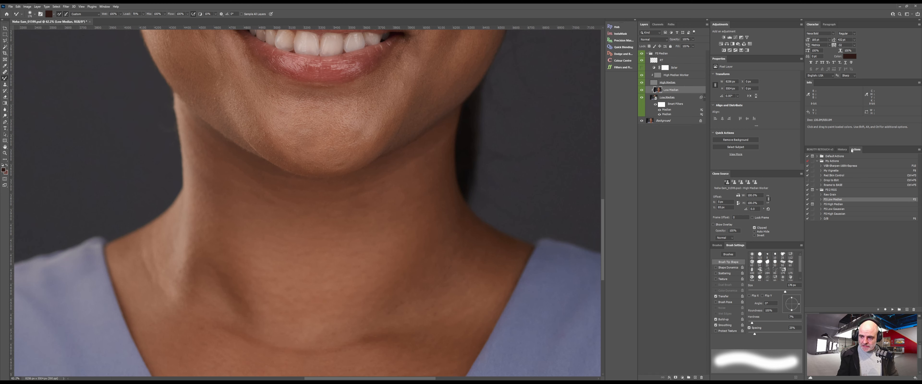
left_click(842, 149)
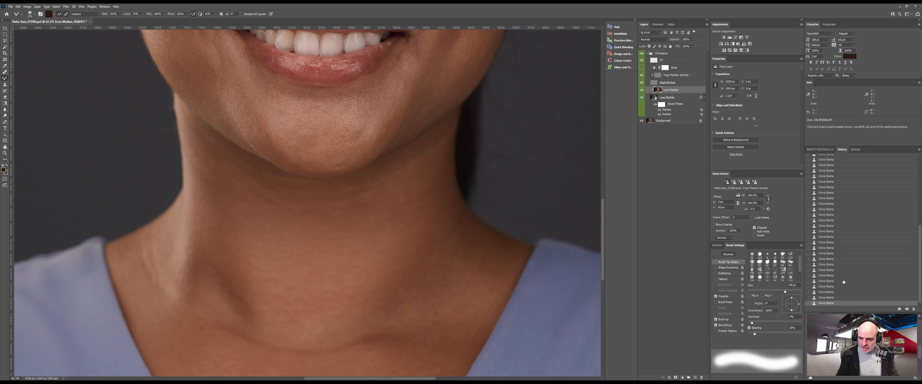
left_click(820, 149)
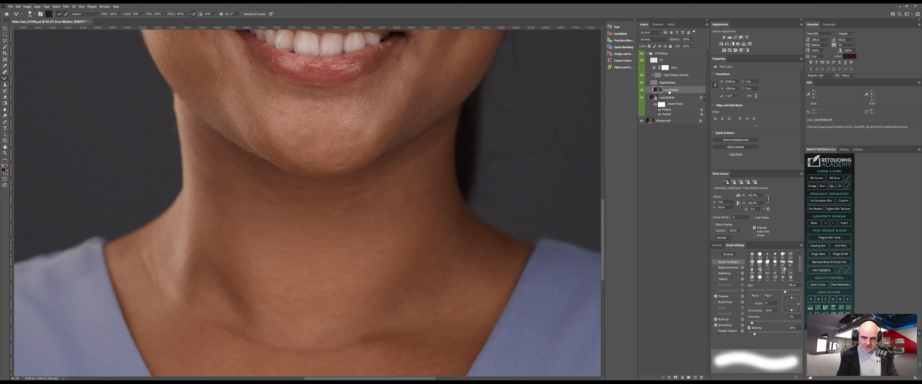
left_click(683, 100)
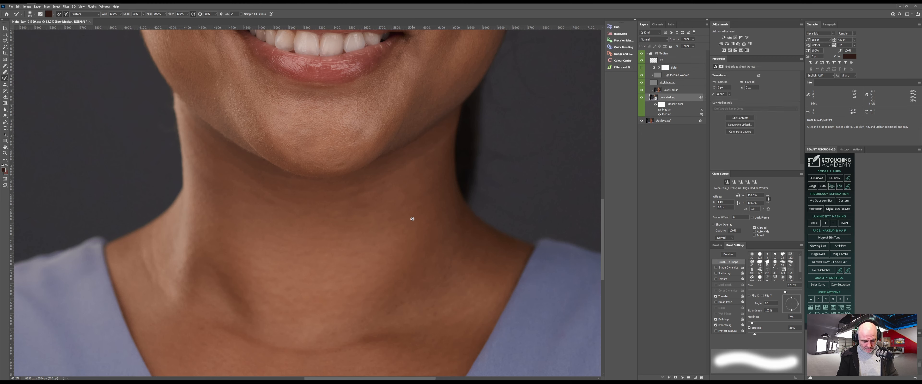
left_click(4, 41)
left_click(25, 41)
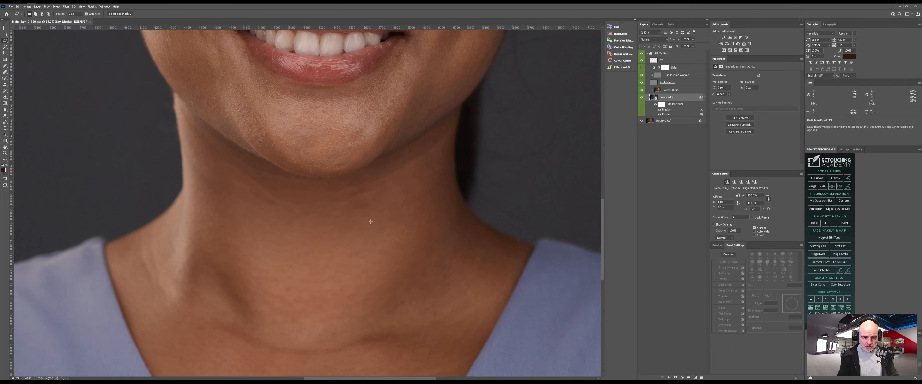
scroll(361, 314, "down", 3)
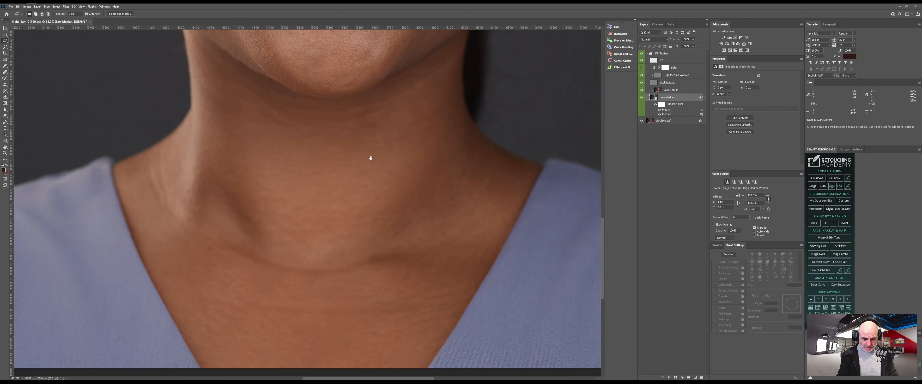
- Paint over the neck creases above the neckline on the Low Median pixel layer with a large Mixer Brush
left_click(656, 90)
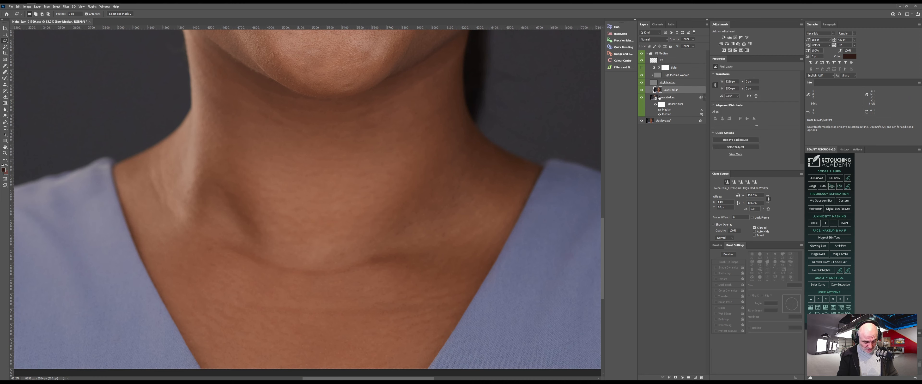
key("b")
mouse_move(419, 226)
left_mouse_down()
mouse_move(429, 230)
mouse_move(429, 288)
left_mouse_up()
left_click_drag(363, 286, 405, 209)
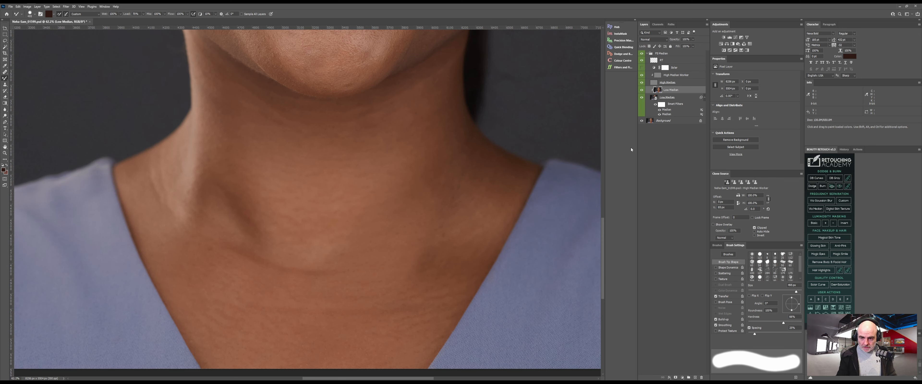
- Lasso the overpainted lower neck area and copy it from the Low Median smart object to a new layer
left_click(653, 99)
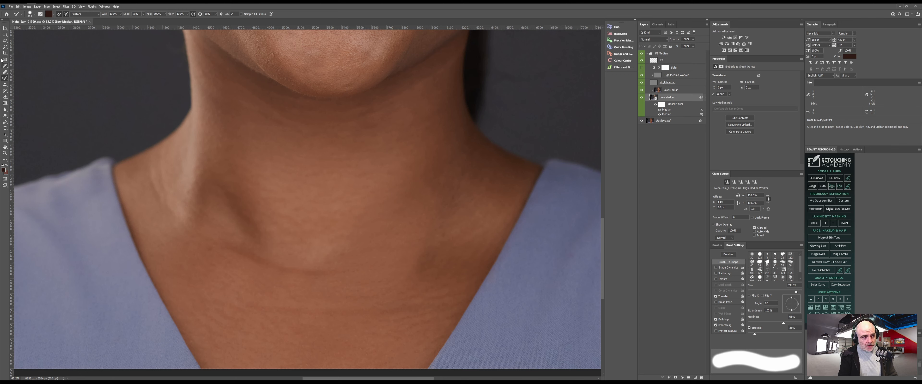
key("l")
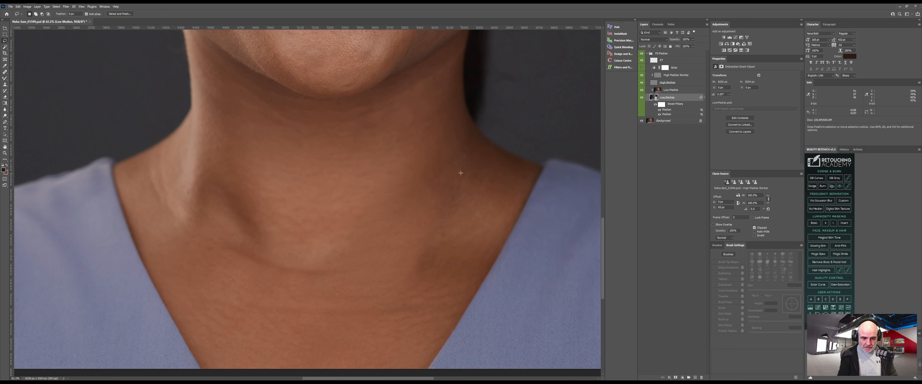
mouse_move(453, 164)
left_mouse_down()
mouse_move(370, 159)
mouse_move(310, 190)
mouse_move(291, 259)
mouse_move(338, 311)
mouse_move(391, 331)
mouse_move(437, 318)
mouse_move(497, 270)
mouse_move(505, 217)
mouse_move(452, 163)
left_mouse_up()
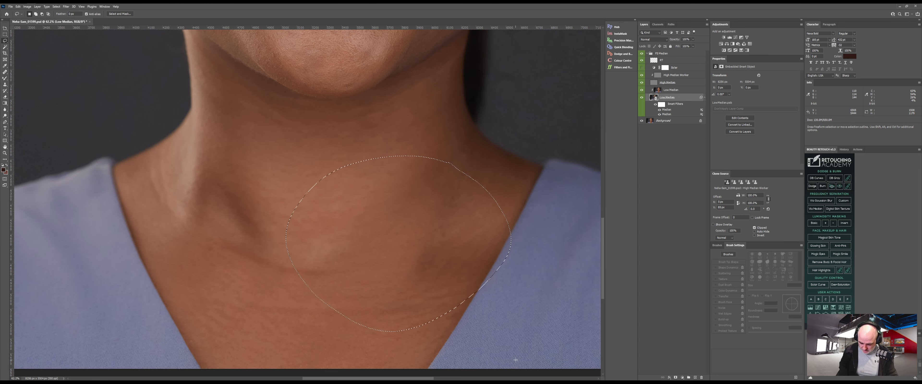
key("ctrl+j")
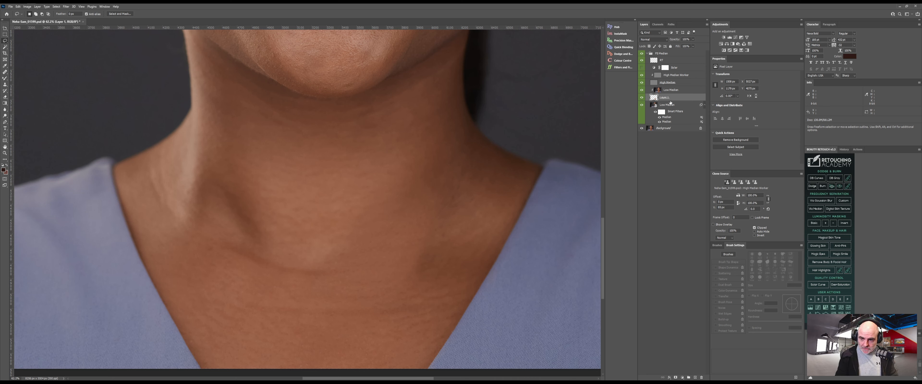
- Move the copied patch directly above the painted Low Median layer and merge the two layers
left_click_drag(677, 97, 677, 87)
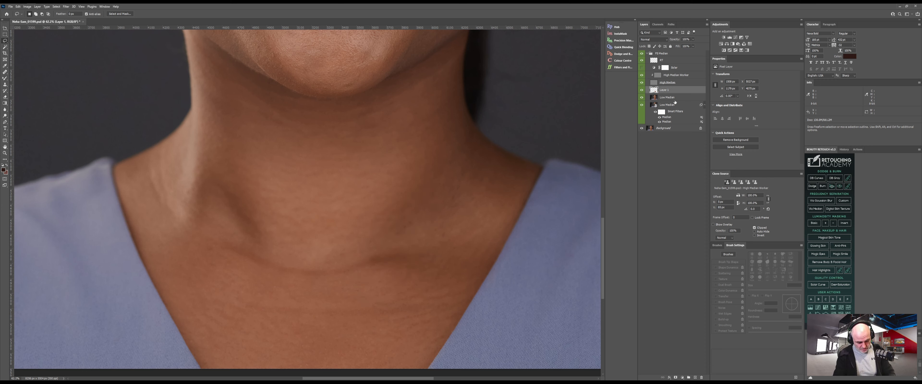
left_click(678, 99)
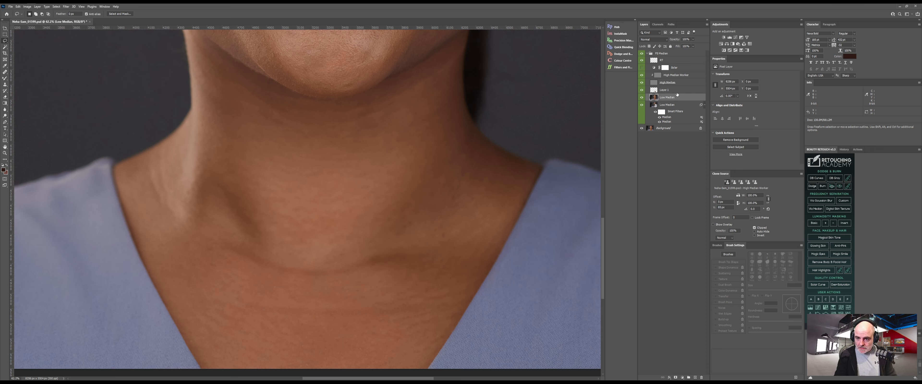
left_click(677, 90, "shift")
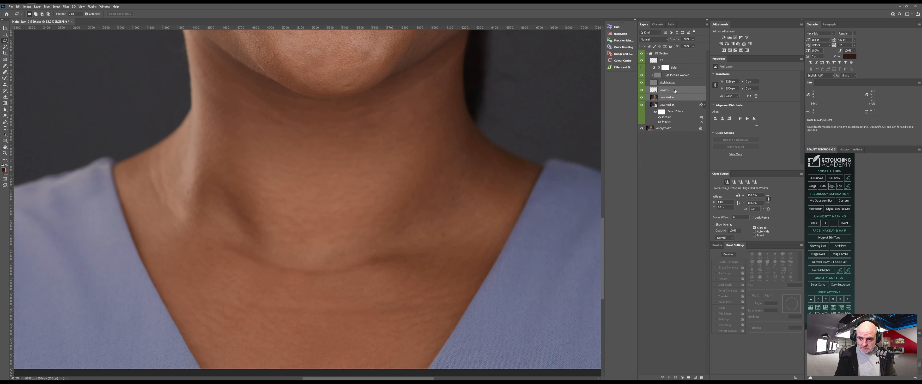
right_click(672, 91)
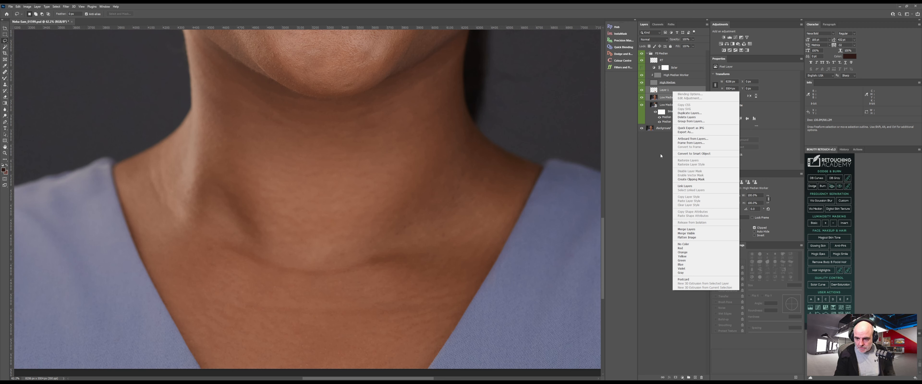
left_click(661, 161)
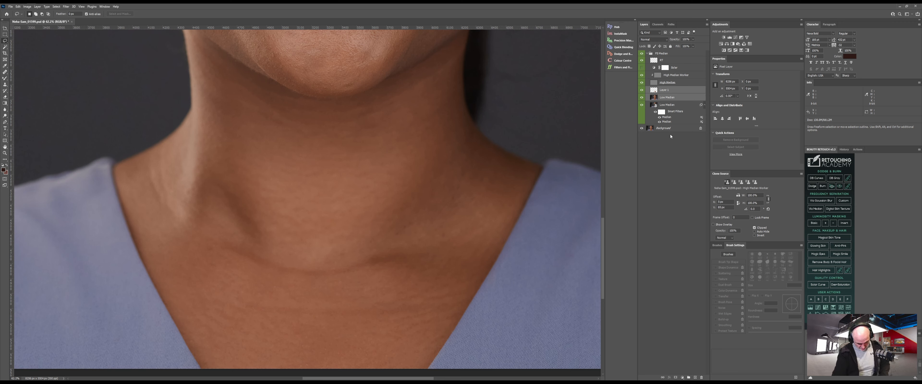
key("ctrl+e")
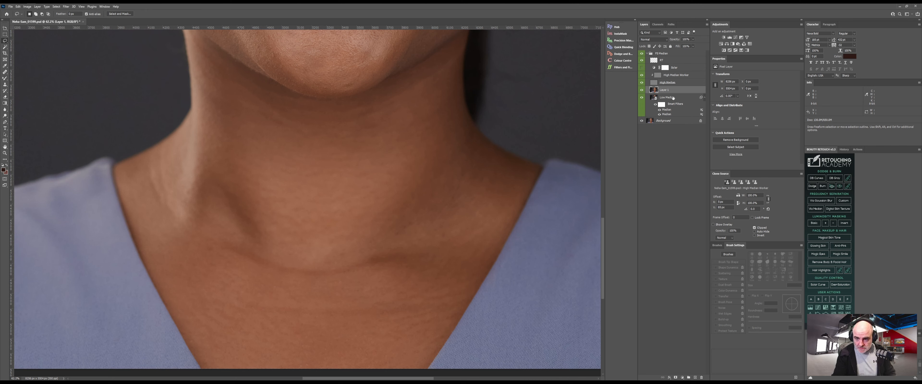
- Clip Layer 1 to the Low Median smart object and check the High Median layer's blend mode
left_click(663, 94, "alt")
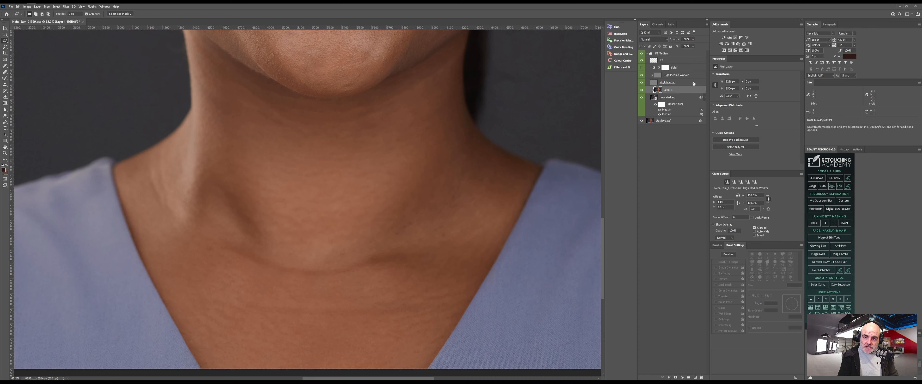
left_click(694, 83)
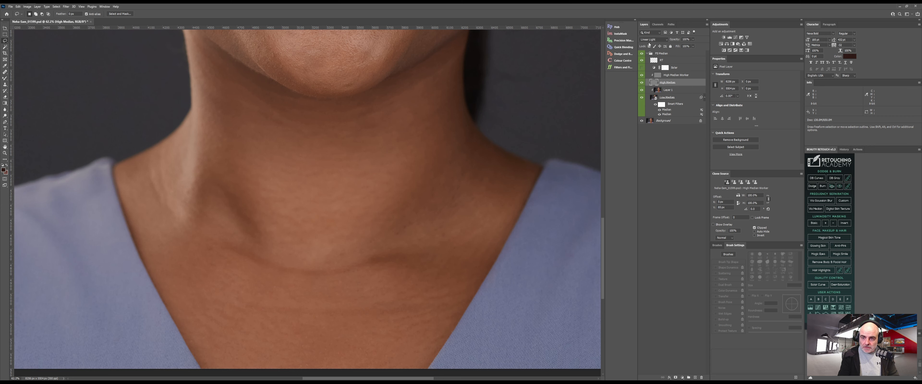
left_click(666, 40)
left_click(664, 41)
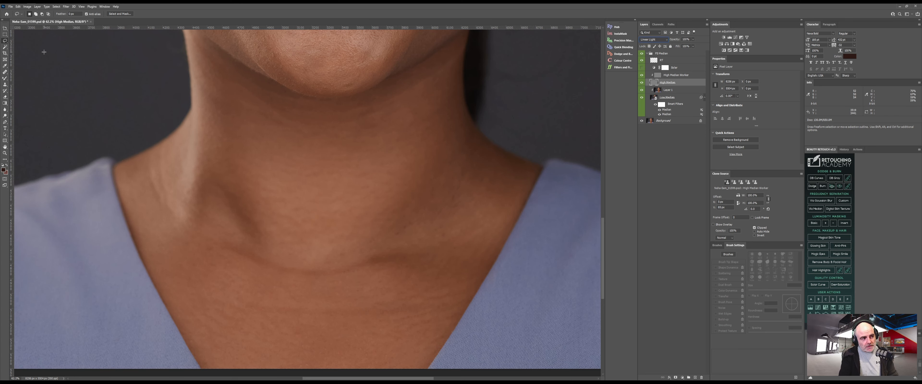
- Lasso the chin and lower lip on the High Median layer, copy the area, and move the copy above High Median Worker
scroll(398, 155, "up", 5)
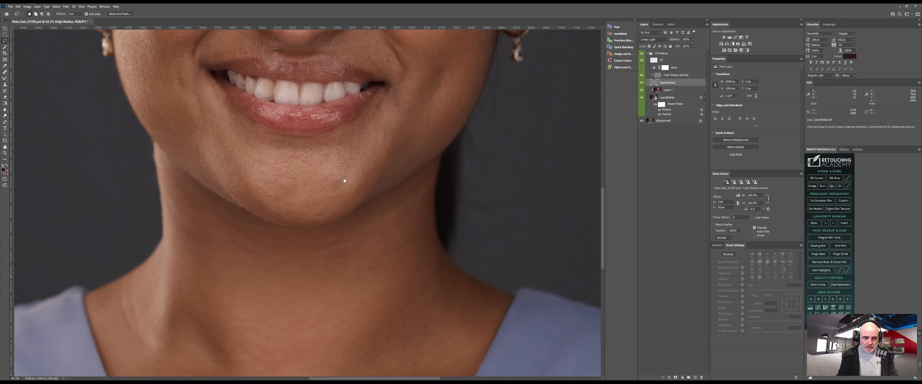
mouse_move(286, 127)
left_mouse_down()
mouse_move(283, 147)
mouse_move(379, 136)
mouse_move(255, 133)
left_mouse_up()
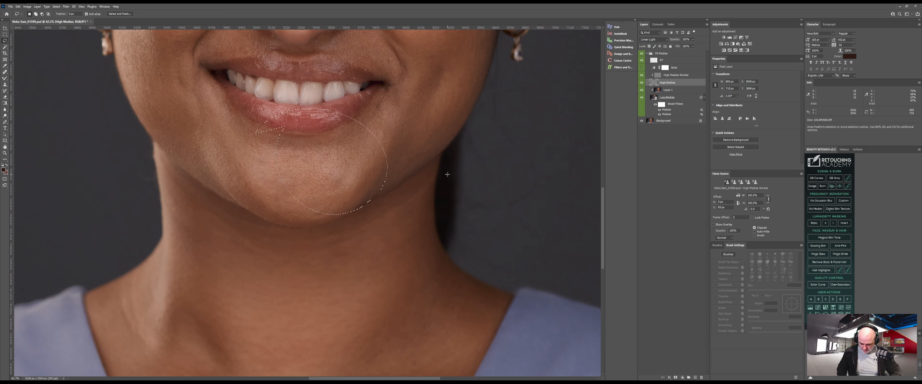
key("ctrl+j")
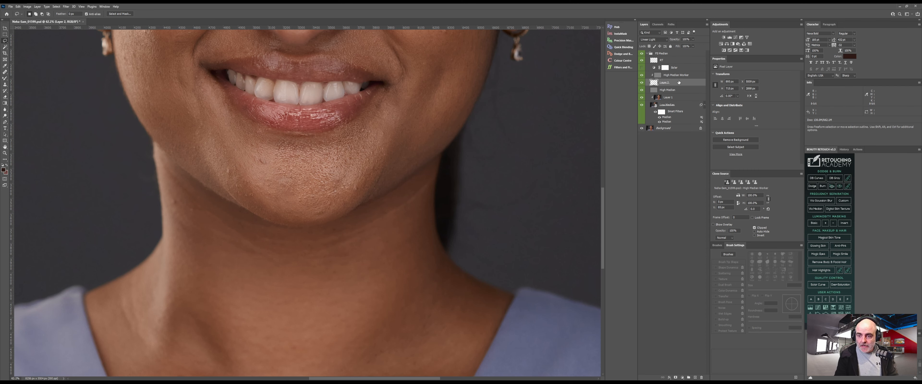
left_click_drag(679, 83, 680, 72)
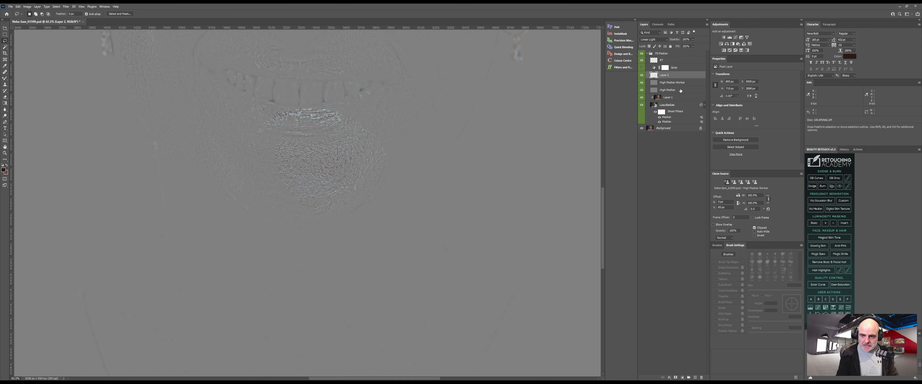
- Hide the copied chin patch and clip High Median Worker to the High Median layer
left_click(677, 90)
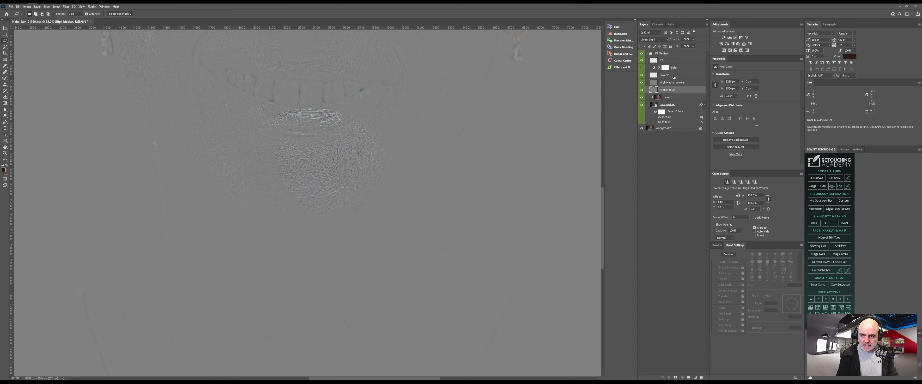
left_click(674, 76)
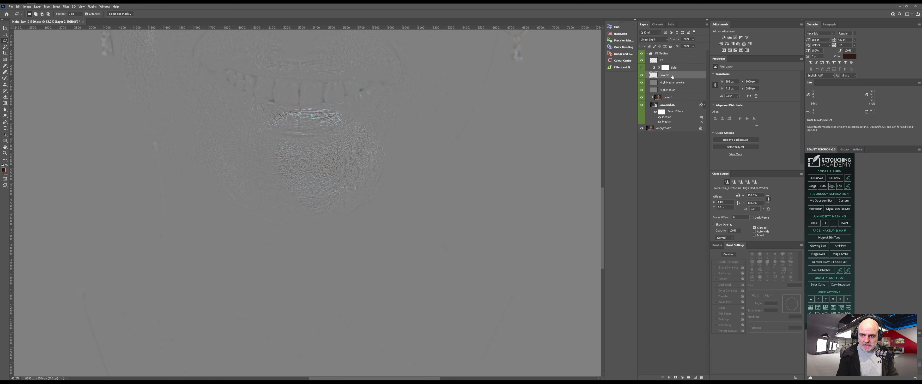
left_click(642, 76)
left_click(666, 83)
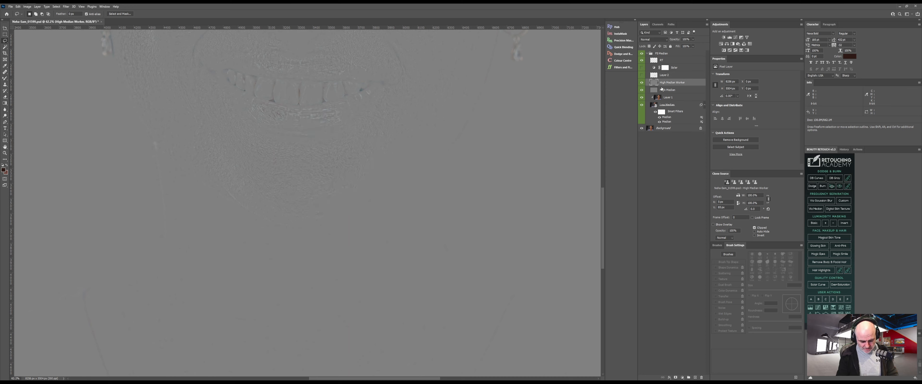
left_click(656, 87, "alt")
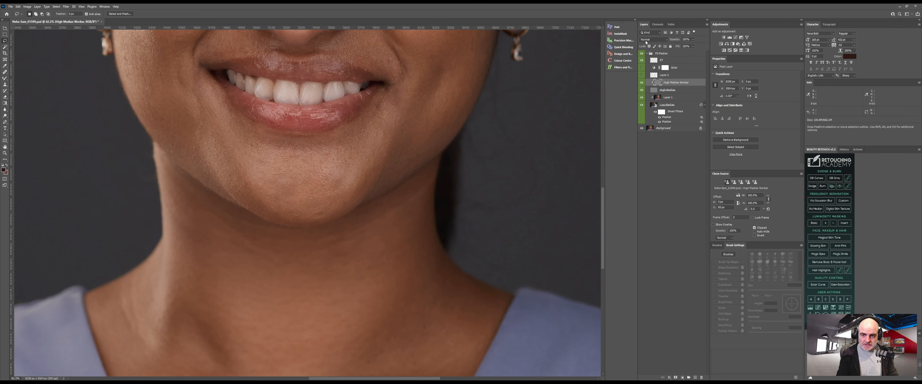
- Show the copied chin patch and set its blend mode to Normal
left_click(673, 76)
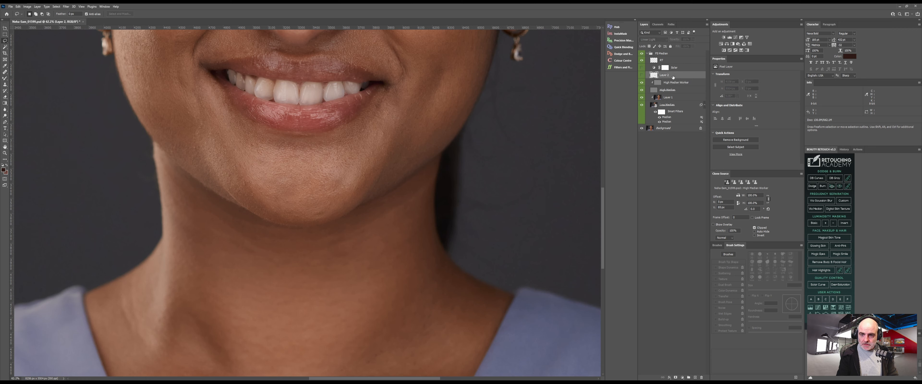
left_click(642, 74)
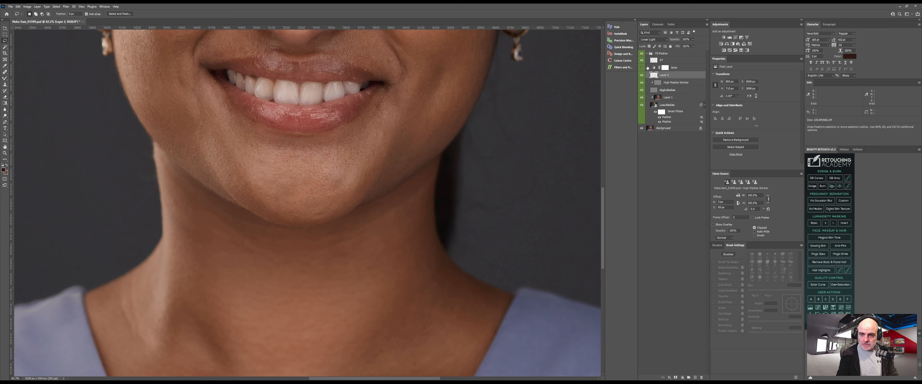
left_click(653, 39)
left_click(653, 40)
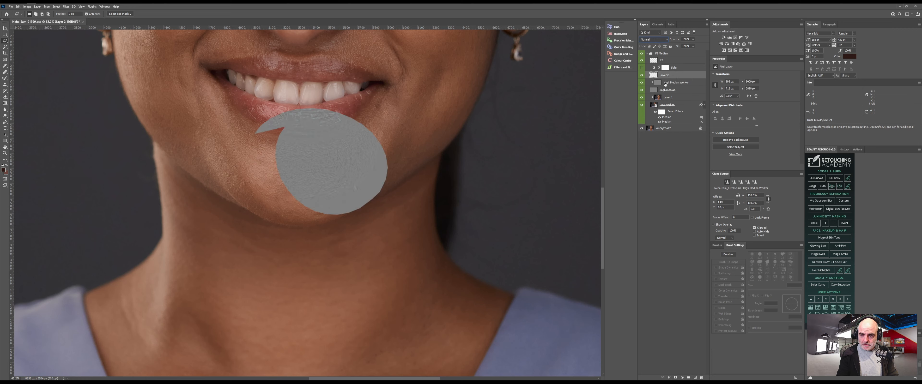
- Unclip High Median Worker, delete the copied chin patch, and clip High Median Worker to High Median again
key("ctrl+0")
left_click(659, 85)
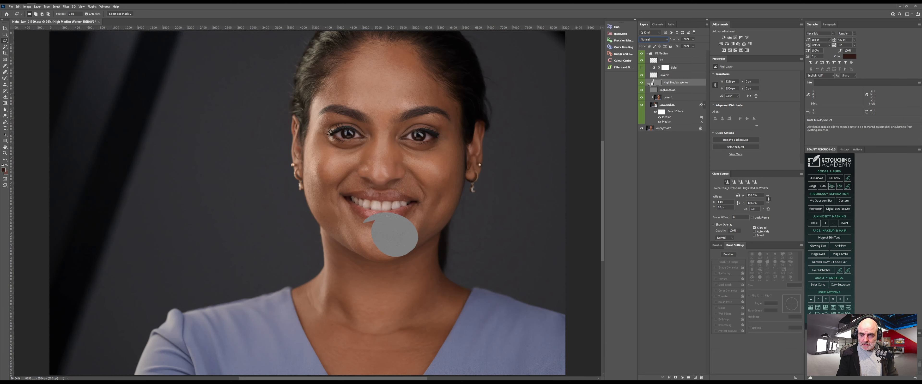
key("ctrl+alt+g")
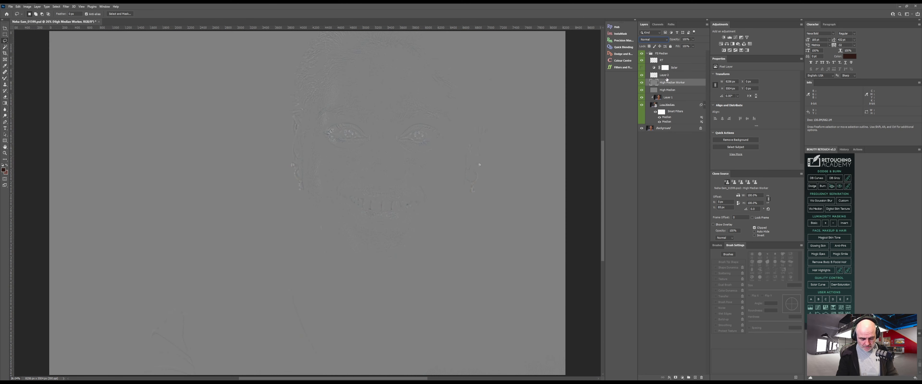
left_click(673, 78, "ctrl")
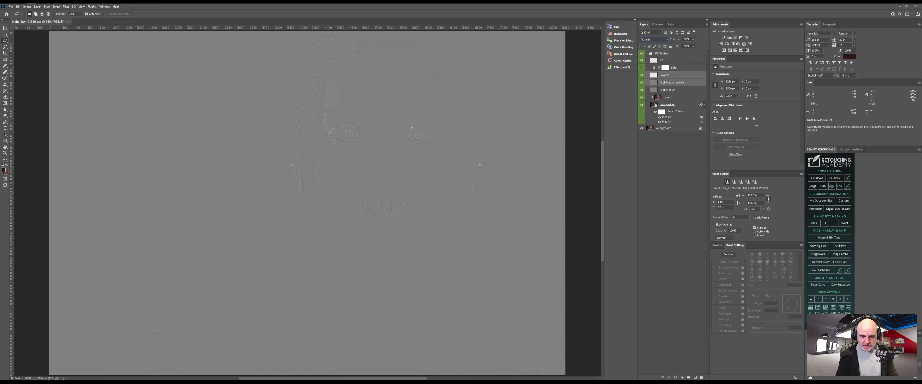
left_click(676, 76)
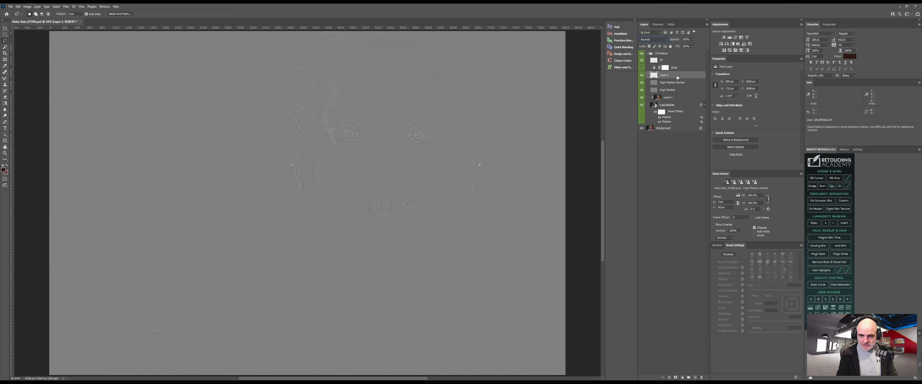
left_click_drag(677, 77, 701, 377)
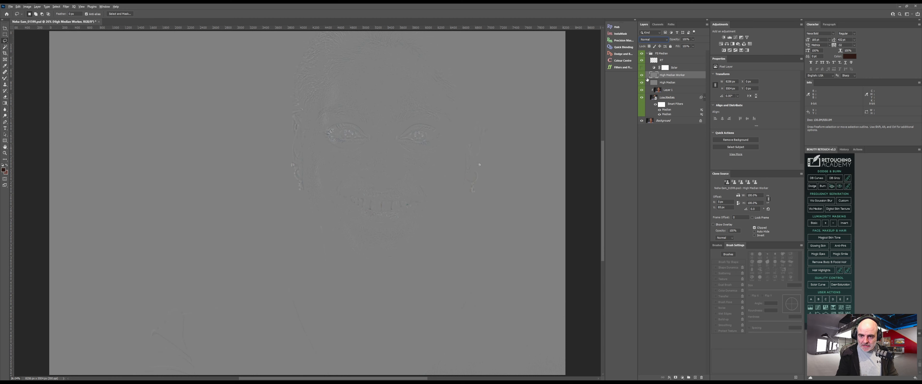
left_click(647, 79, "alt")
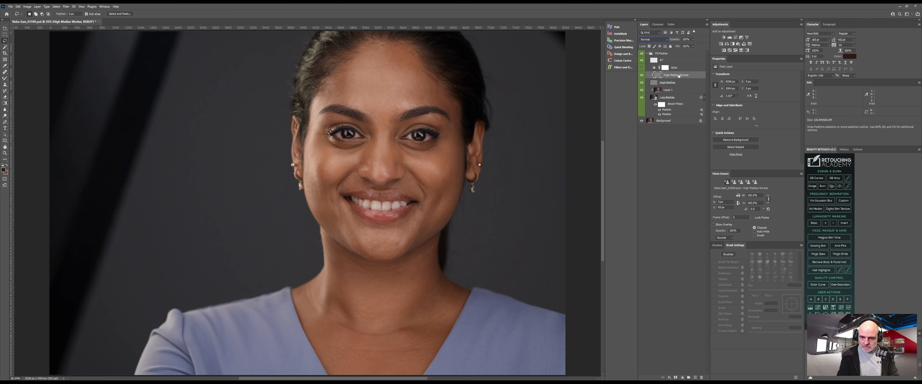
- Paint away the dark diagonal band in the background on Layer 1 with a large Mixer Brush
left_click(687, 83)
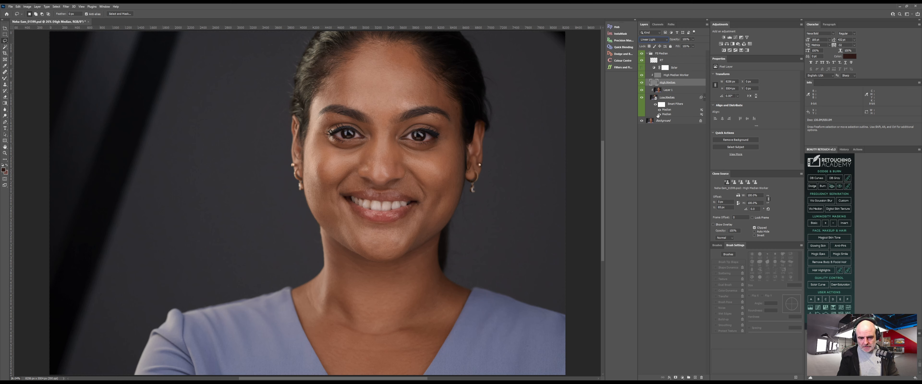
left_click(662, 91)
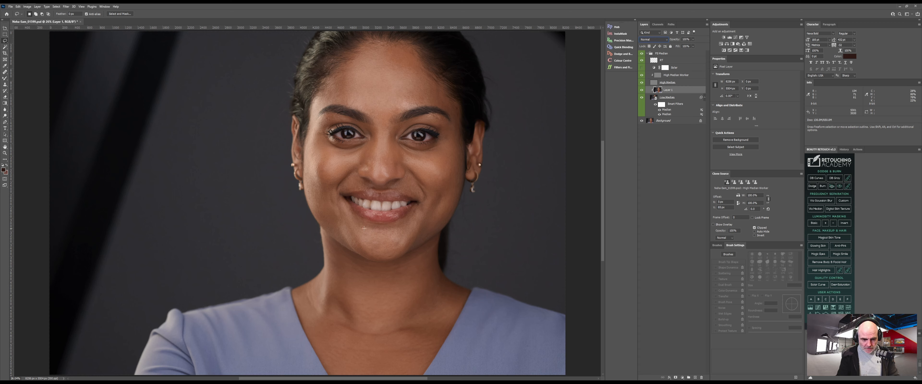
left_click_drag(339, 222, 352, 222)
key("z")
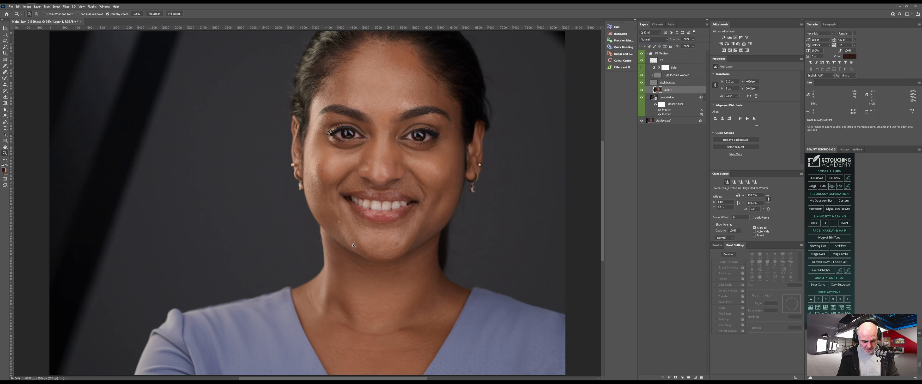
key("b")
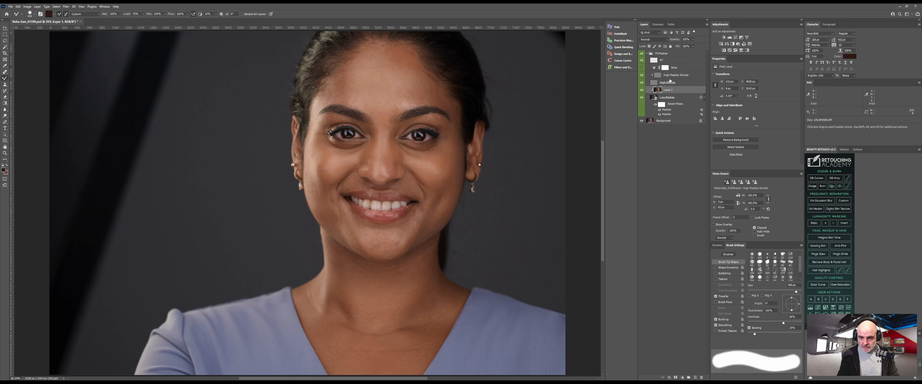
left_click_drag(338, 221, 390, 207)
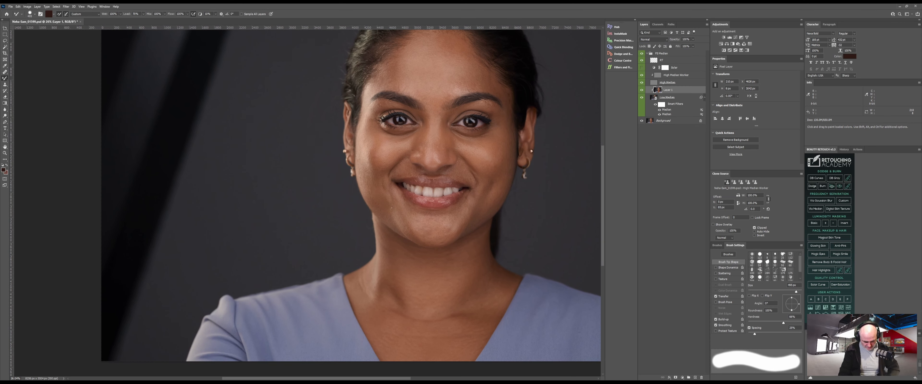
key("ctrl+d")
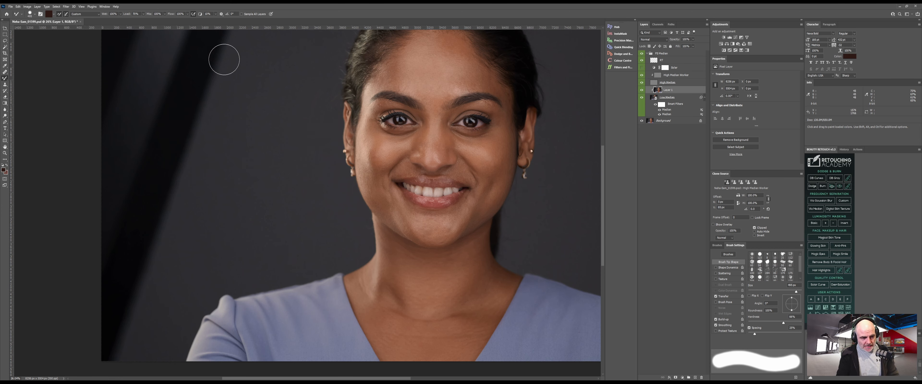
key("space")
mouse_move(351, 197)
left_mouse_down()
mouse_move(363, 194)
mouse_move(328, 196)
mouse_move(336, 216)
left_mouse_up()
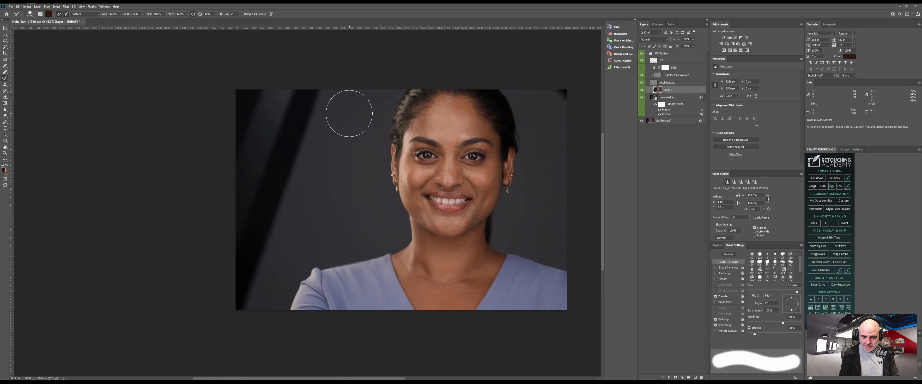
mouse_move(305, 100)
left_mouse_down()
mouse_move(210, 100)
mouse_move(333, 102)
mouse_move(207, 91)
mouse_move(351, 100)
mouse_move(201, 93)
mouse_move(320, 101)
mouse_move(307, 121)
mouse_move(233, 130)
mouse_move(301, 129)
mouse_move(199, 138)
mouse_move(322, 130)
mouse_move(242, 148)
mouse_move(290, 137)
mouse_move(256, 144)
mouse_move(282, 149)
mouse_move(275, 162)
mouse_move(208, 167)
mouse_move(317, 164)
mouse_move(221, 179)
mouse_move(317, 171)
mouse_move(224, 188)
mouse_move(309, 186)
mouse_move(207, 211)
mouse_move(316, 193)
mouse_move(238, 211)
mouse_move(302, 216)
mouse_move(243, 228)
mouse_move(335, 210)
left_mouse_up()
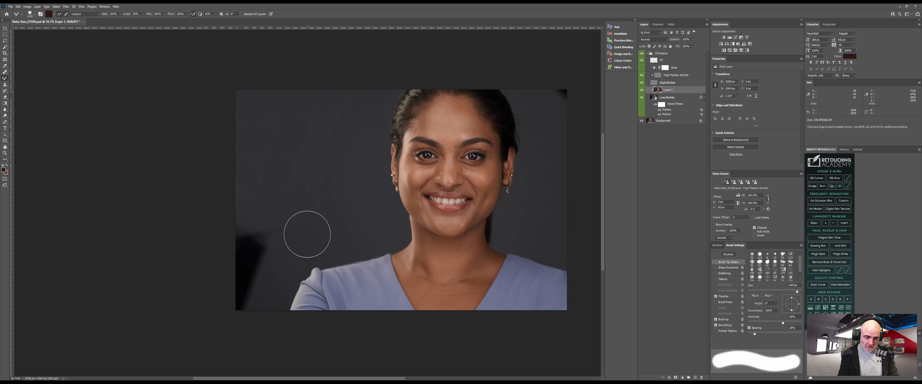
mouse_move(292, 237)
left_mouse_down()
mouse_move(214, 255)
mouse_move(290, 227)
mouse_move(224, 242)
mouse_move(280, 227)
mouse_move(243, 245)
mouse_move(265, 229)
mouse_move(272, 260)
mouse_move(213, 299)
mouse_move(288, 259)
mouse_move(263, 291)
mouse_move(216, 306)
mouse_move(286, 266)
mouse_move(246, 306)
mouse_move(259, 287)
mouse_move(232, 302)
mouse_move(247, 276)
mouse_move(272, 285)
mouse_move(289, 314)
mouse_move(276, 265)
mouse_move(269, 333)
mouse_move(250, 279)
mouse_move(229, 304)
mouse_move(263, 261)
mouse_move(218, 328)
mouse_move(275, 243)
mouse_move(224, 313)
mouse_move(273, 243)
mouse_move(274, 155)
left_mouse_up()
mouse_move(286, 253)
left_mouse_down()
mouse_move(273, 291)
mouse_move(242, 301)
mouse_move(227, 232)
mouse_move(307, 196)
mouse_move(247, 77)
left_mouse_up()
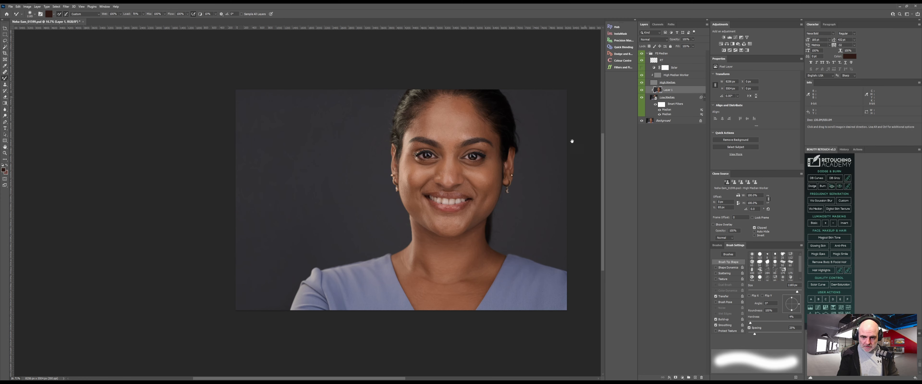
- Make High Median Worker active and show the solar curve adjustment to examine the painted background for uneven tone and texture
left_click_drag(572, 142, 503, 122)
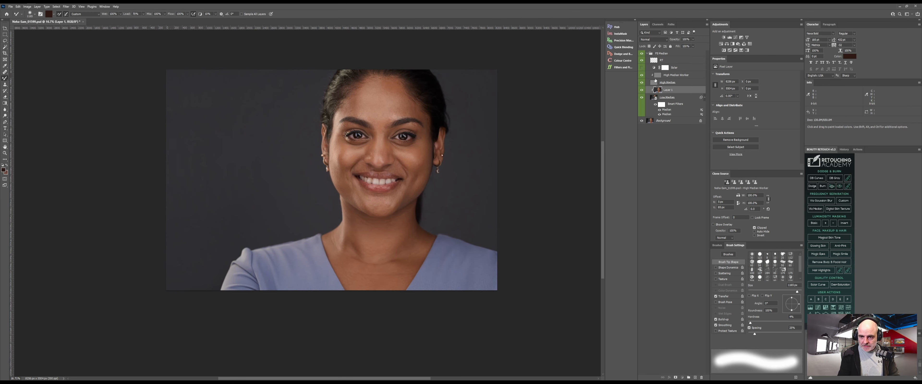
left_click(655, 76)
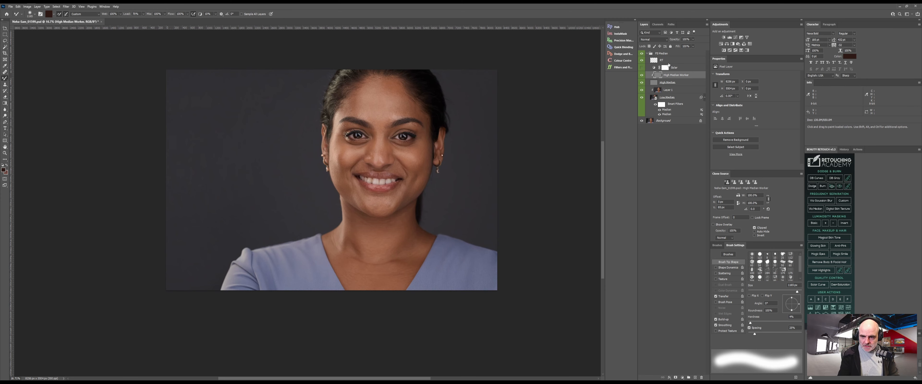
left_click(642, 67)
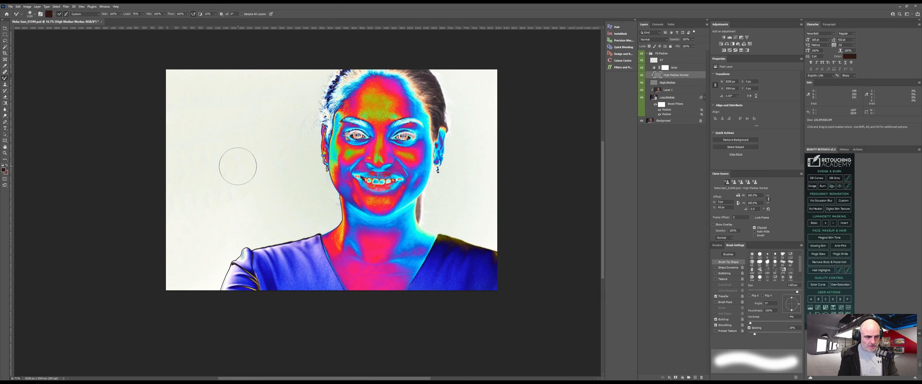
key("z")
left_click_drag(189, 146, 227, 151)
key("space")
left_click_drag(326, 170, 418, 226)
left_click_drag(461, 133, 424, 229)
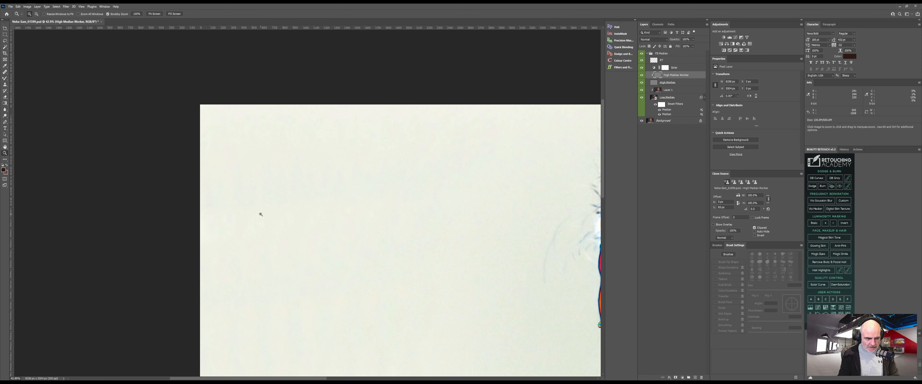
left_click_drag(260, 215, 284, 216)
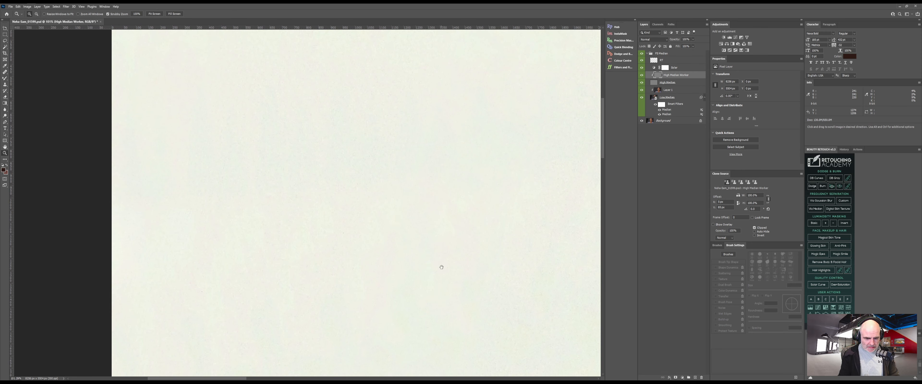
left_click_drag(442, 268, 401, 131)
left_click_drag(400, 190, 361, 192)
left_click_drag(452, 213, 306, 195)
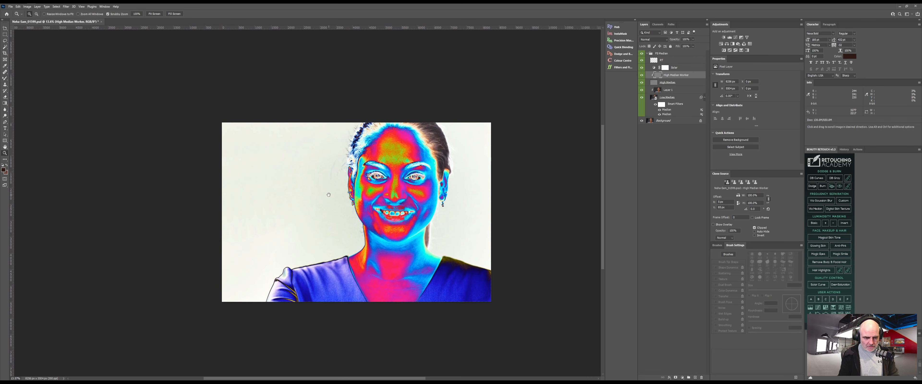
- Hide the solar curve and even out the background tone beside the head on Layer 1 with a large Mixer Brush
left_click(642, 68)
left_click_drag(390, 212, 397, 214)
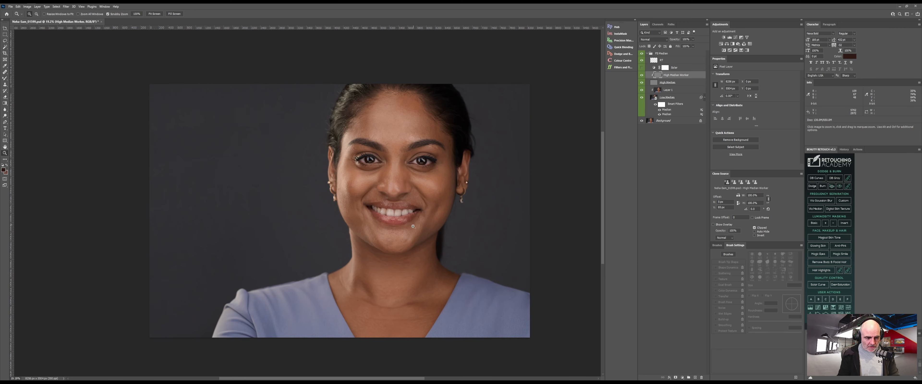
left_click_drag(389, 259, 393, 238)
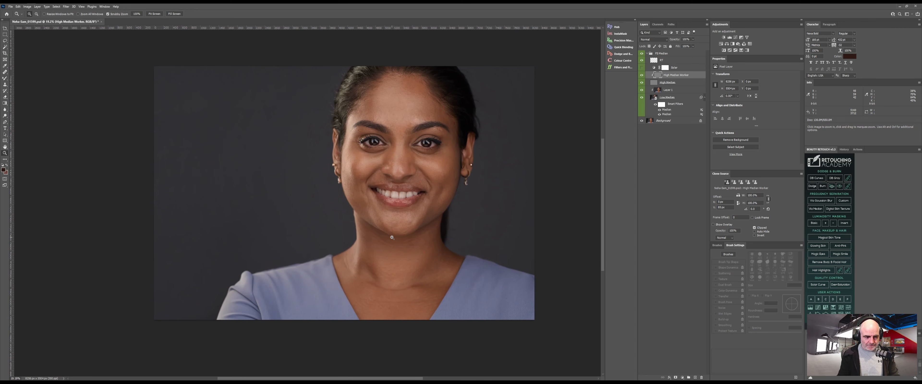
left_click(659, 89)
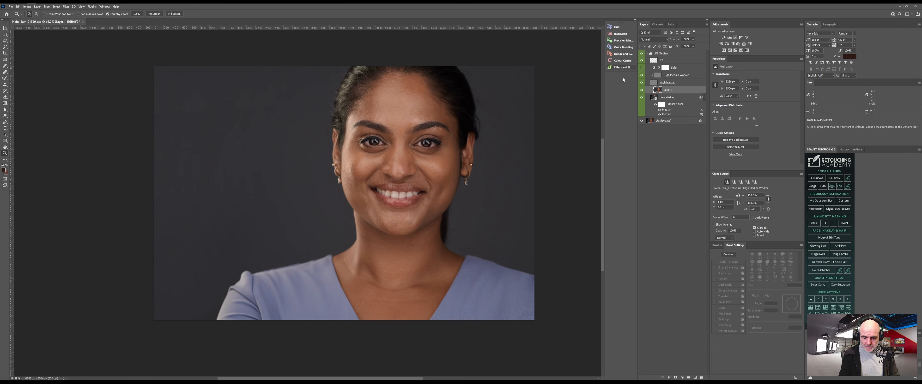
key("b")
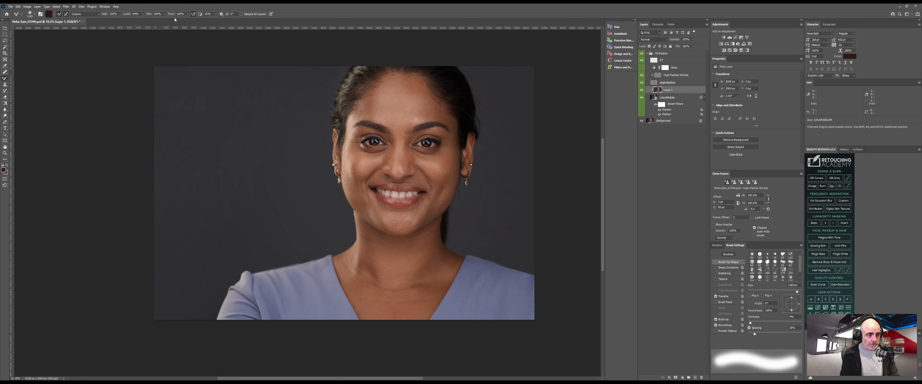
left_click_drag(218, 165, 254, 165)
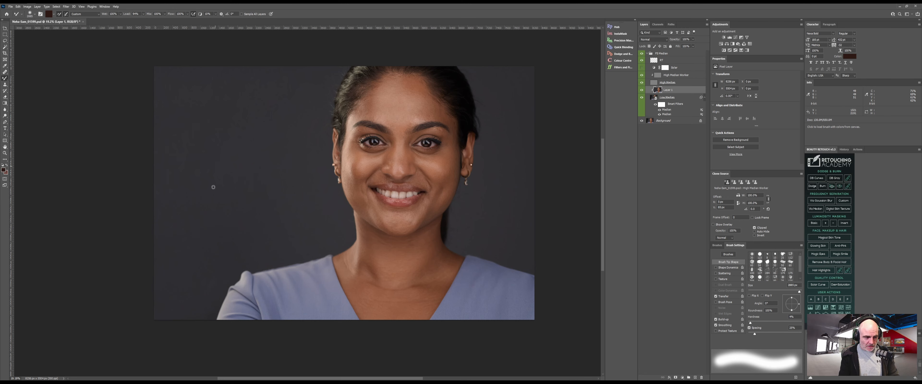
mouse_move(213, 187)
left_mouse_down()
mouse_move(206, 185)
mouse_move(211, 221)
mouse_move(189, 221)
left_mouse_up()
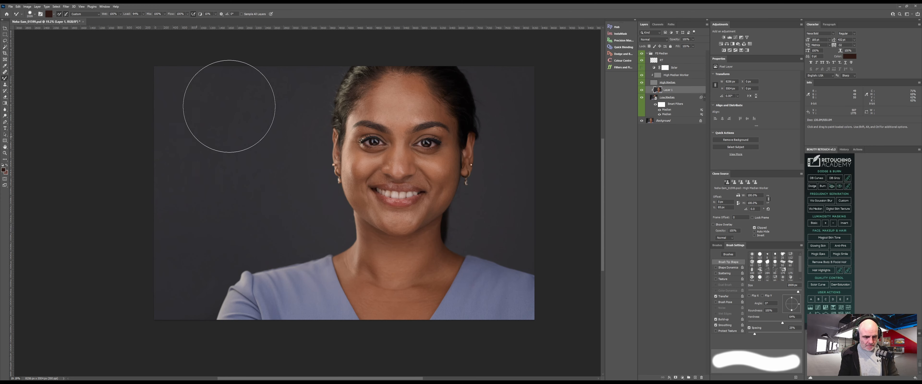
mouse_move(443, 202)
left_mouse_down()
mouse_move(364, 207)
mouse_move(393, 207)
left_mouse_up()
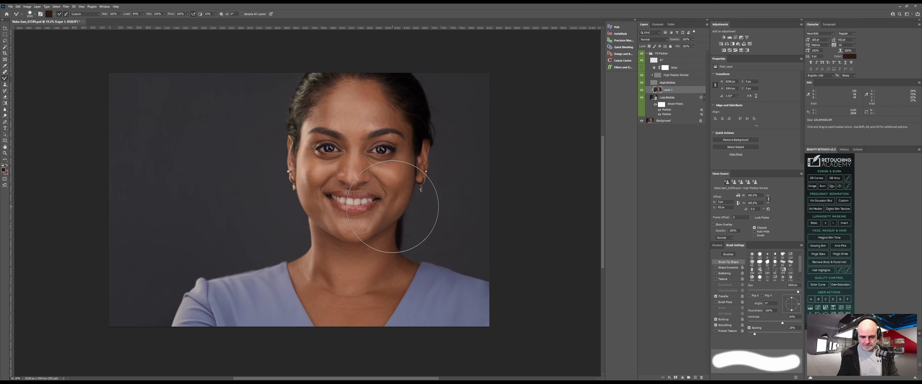
- Smooth the creases and uneven tones across the neck on Layer 1 with a smaller Mixer Brush
key("z")
mouse_move(349, 299)
left_mouse_down()
mouse_move(366, 298)
mouse_move(391, 224)
mouse_move(349, 217)
mouse_move(355, 137)
left_mouse_up()
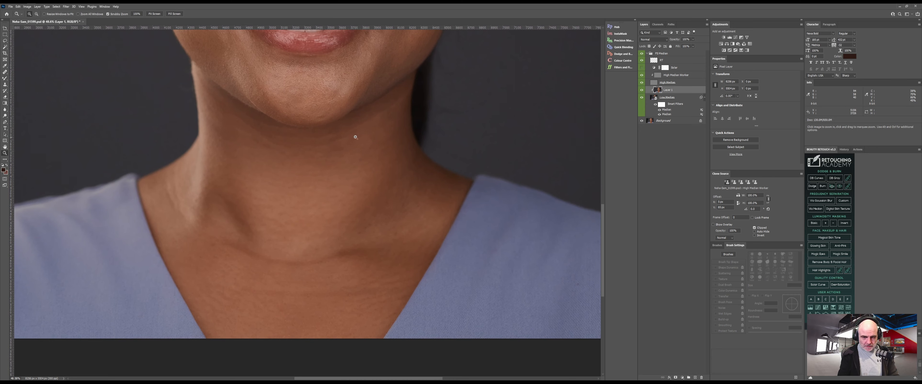
key("alt+w")
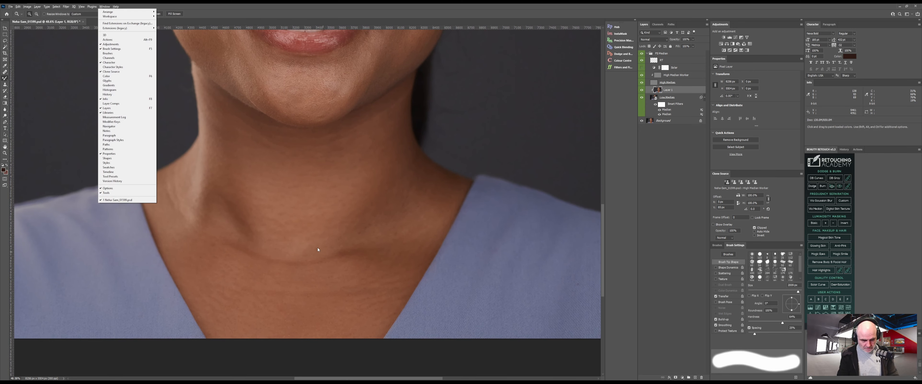
left_click(307, 236)
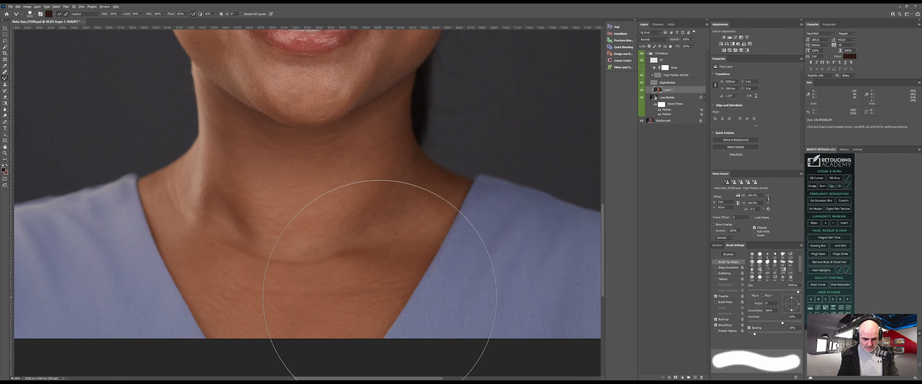
mouse_move(319, 241)
left_mouse_down()
mouse_move(255, 237)
mouse_move(275, 222)
mouse_move(247, 227)
left_mouse_up()
mouse_move(273, 186)
left_mouse_down()
mouse_move(279, 175)
mouse_move(285, 199)
left_mouse_up()
left_click_drag(282, 225, 280, 225)
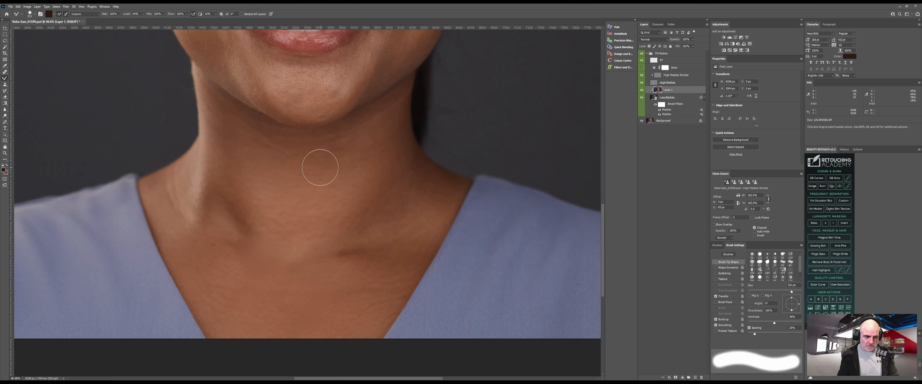
left_click_drag(265, 147, 252, 144)
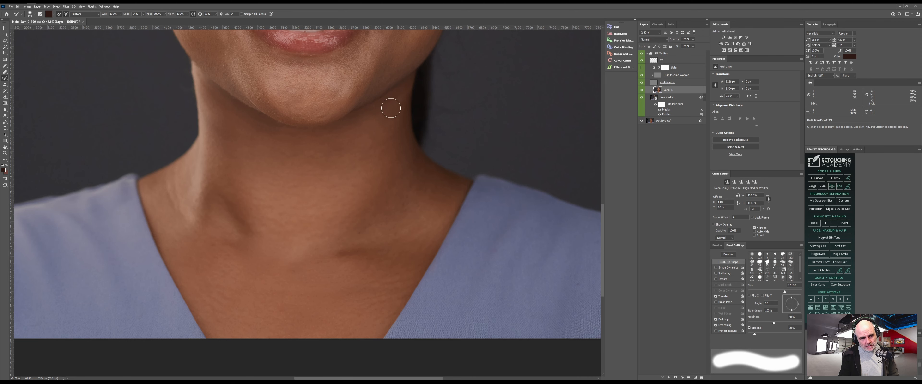
- Set the Mixer Brush flow to 21% for gentler tone blending on the face and forehead
left_click_drag(292, 161, 335, 212)
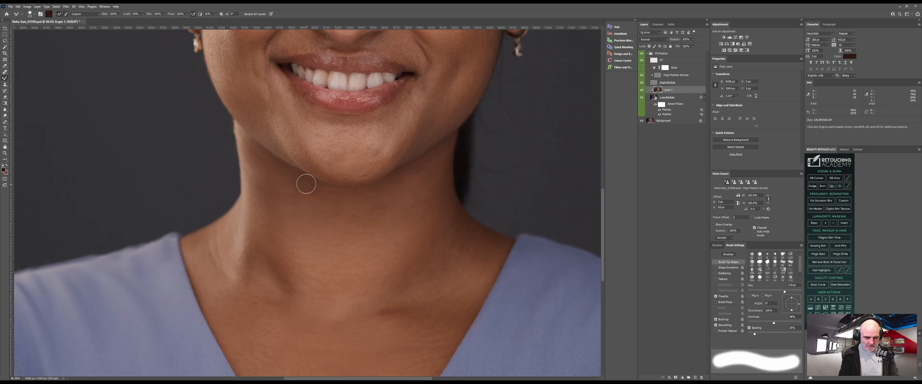
left_click_drag(323, 211, 319, 318)
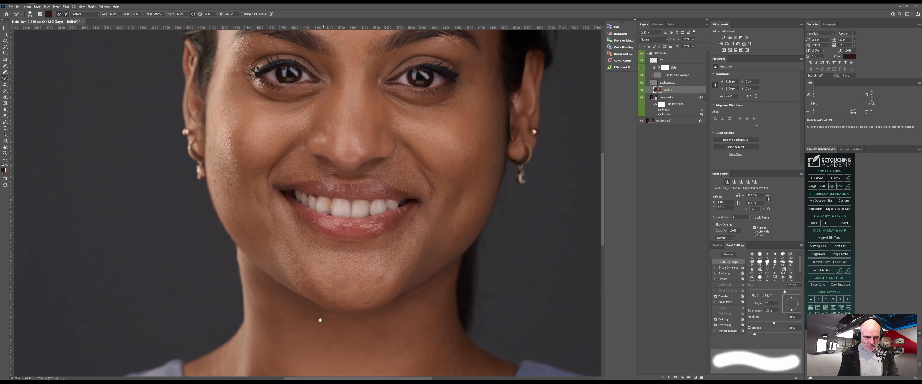
left_click_drag(342, 150, 333, 194)
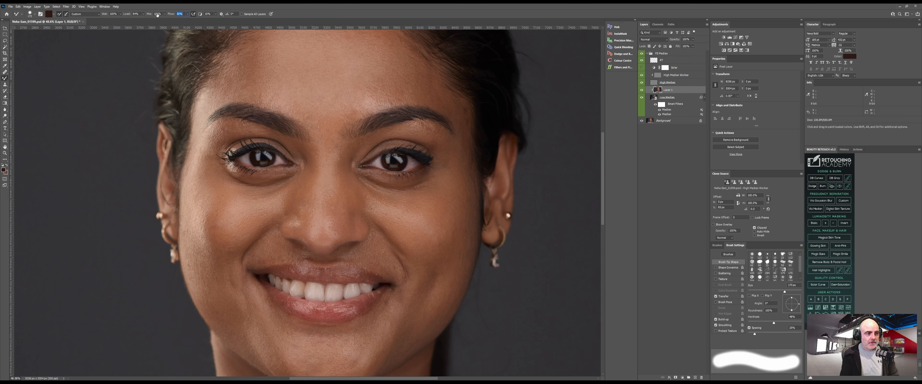
type("21")
key("Return")
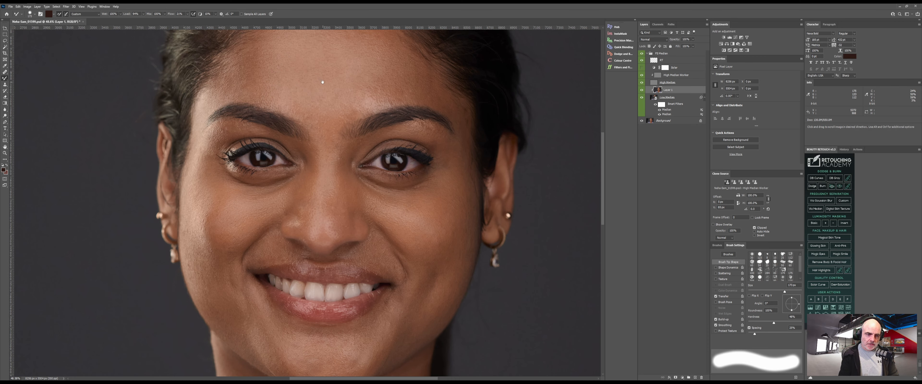
left_click_drag(323, 82, 317, 118)
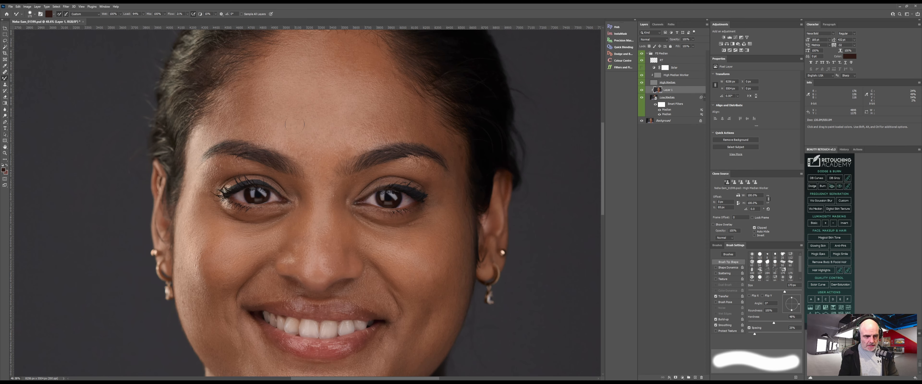
- Toggle the frequency separation group's visibility repeatedly to compare the whole face before and after retouching
key("z")
left_click_drag(328, 111, 297, 113)
left_click_drag(344, 127, 345, 150)
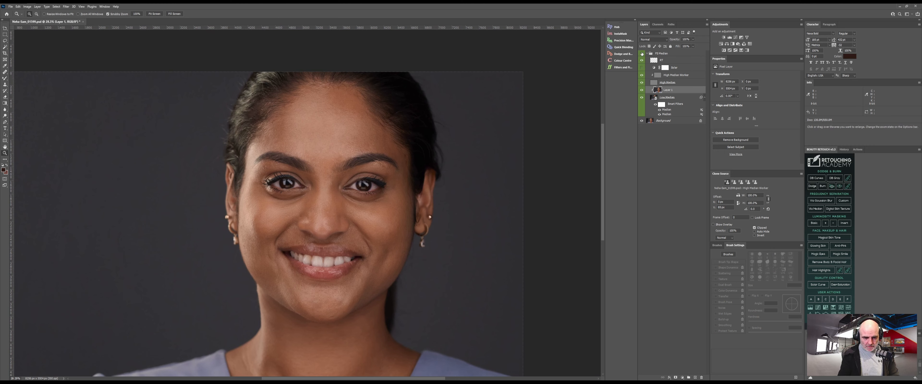
left_click(642, 53)
left_click(642, 60)
left_click(642, 54)
left_click(642, 54)
left_click(643, 53)
left_click(642, 54)
left_click(642, 54)
left_click(643, 53)
left_click_drag(420, 167, 404, 175)
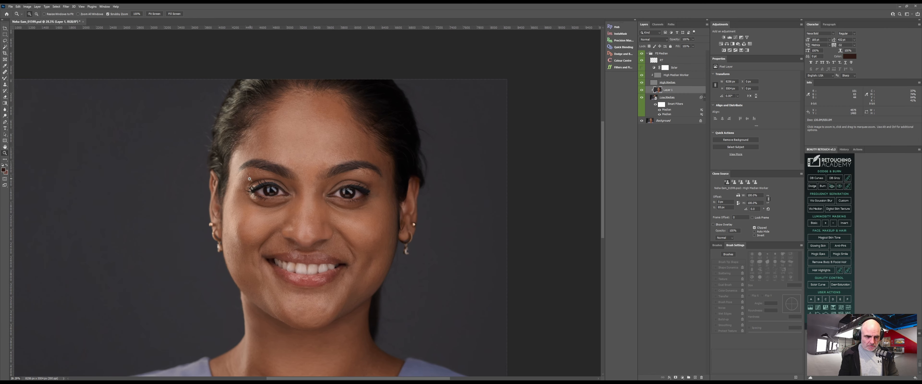
- Clone clean skin texture over the shiny bumps below the image-left eyebrow on High Median Worker with the Clone Stamp
left_click_drag(247, 180, 394, 141)
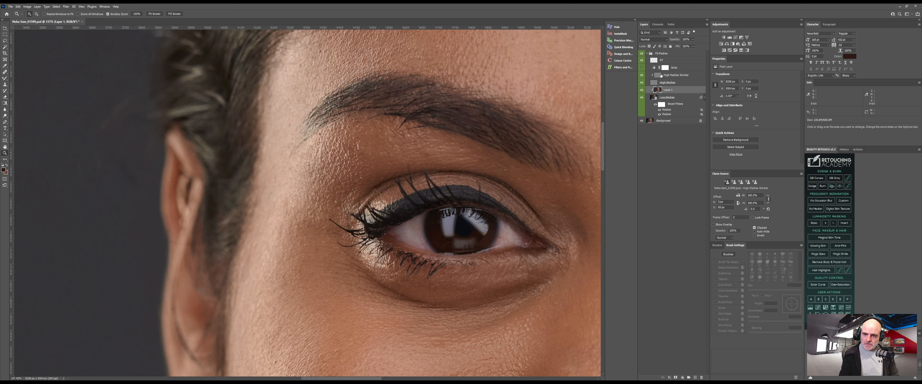
left_click(676, 75)
key("s")
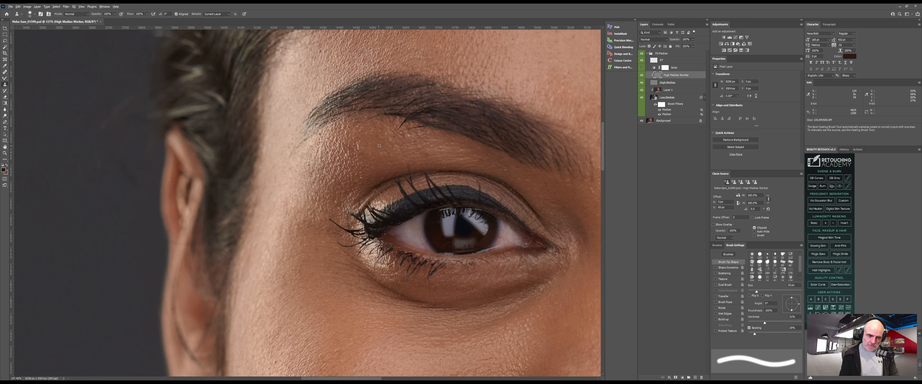
left_click(351, 133, "alt")
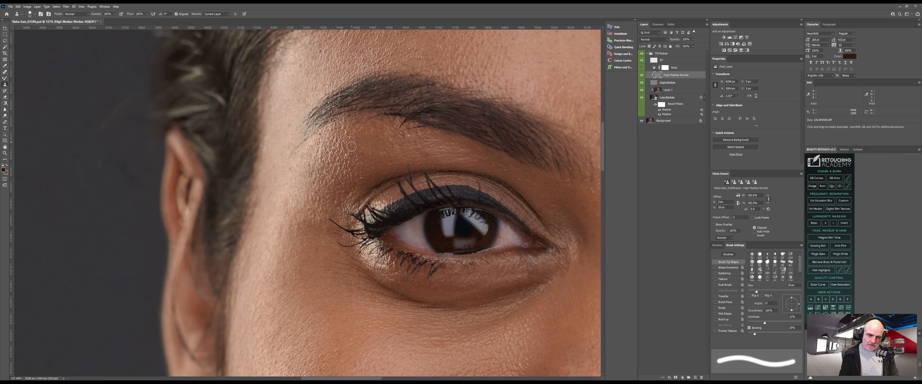
left_click(341, 139, "alt")
mouse_move(342, 145)
left_mouse_down()
mouse_move(351, 164)
mouse_move(358, 155)
left_mouse_up()
left_click(353, 166, "alt")
left_click(366, 149, "alt")
left_click_drag(394, 146, 358, 154)
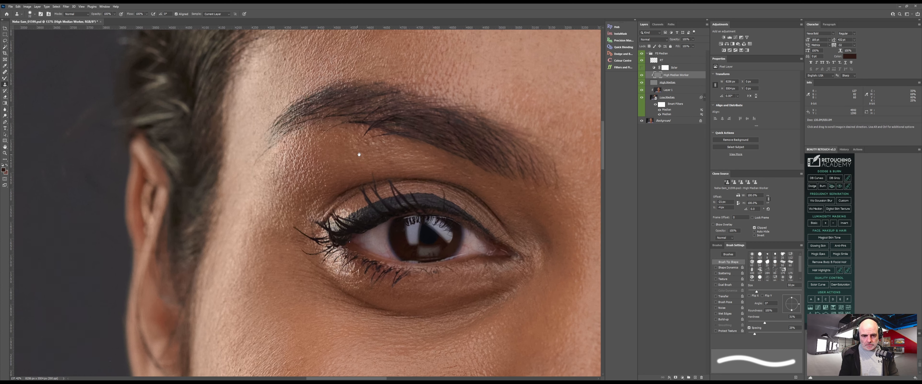
left_click(360, 141, "alt")
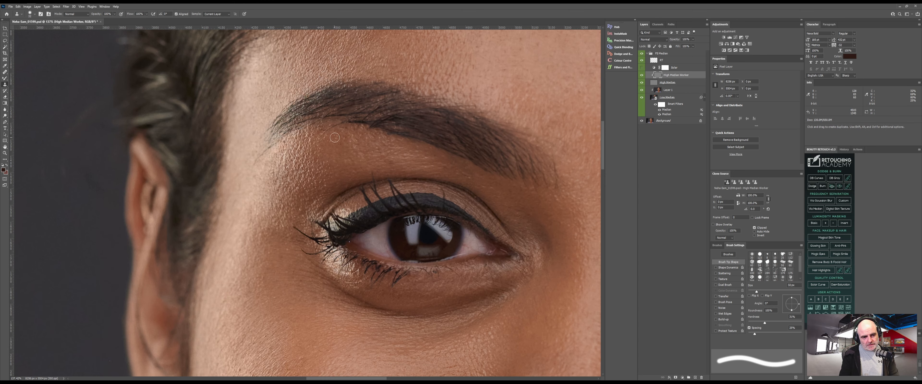
- Clone clean skin texture over the rough, shiny patch below the outer end of the image-right eyebrow on High Median Worker
left_click_drag(444, 164, 303, 170)
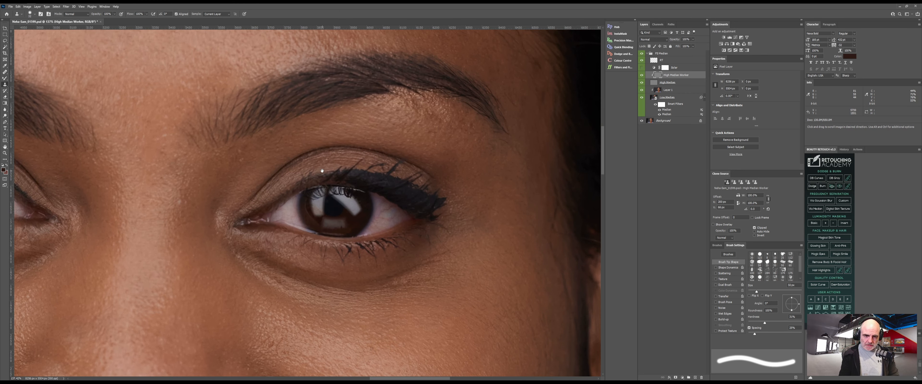
left_click_drag(360, 146, 249, 183)
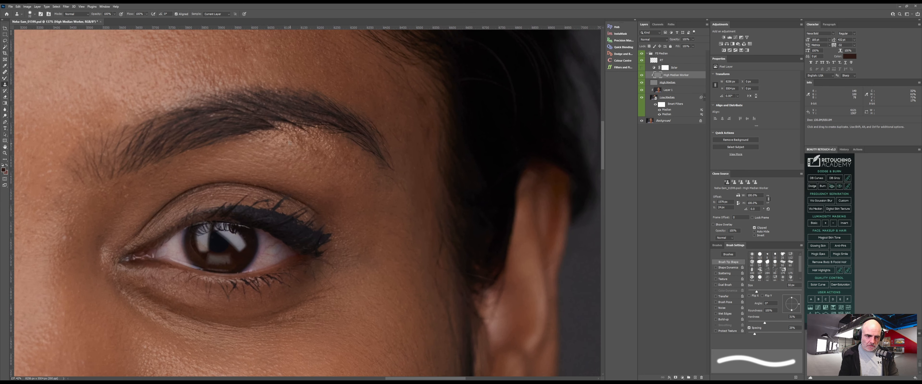
left_click(290, 141, "alt")
left_click_drag(309, 144, 335, 173)
left_click(324, 143, "alt")
left_click(333, 160, "alt")
left_click(301, 157, "alt")
left_click(319, 144, "alt")
left_click_drag(305, 149, 302, 143)
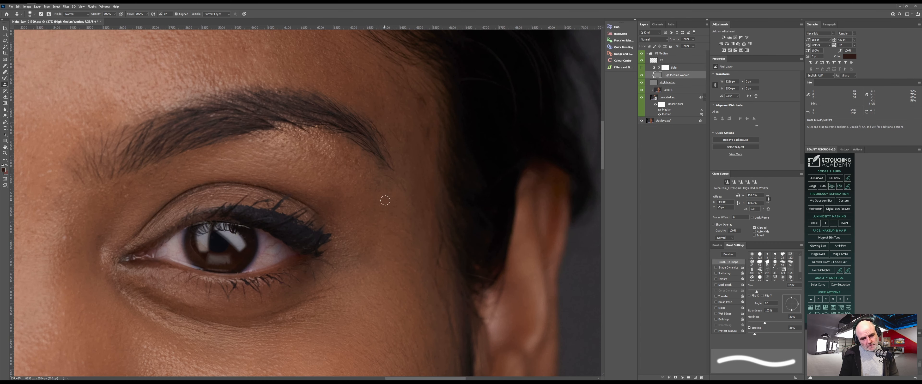
left_click_drag(336, 197, 413, 190)
left_click_drag(362, 180, 388, 187)
left_click_drag(231, 172, 367, 226)
left_click_drag(333, 182, 313, 174)
left_click_drag(307, 234, 311, 146)
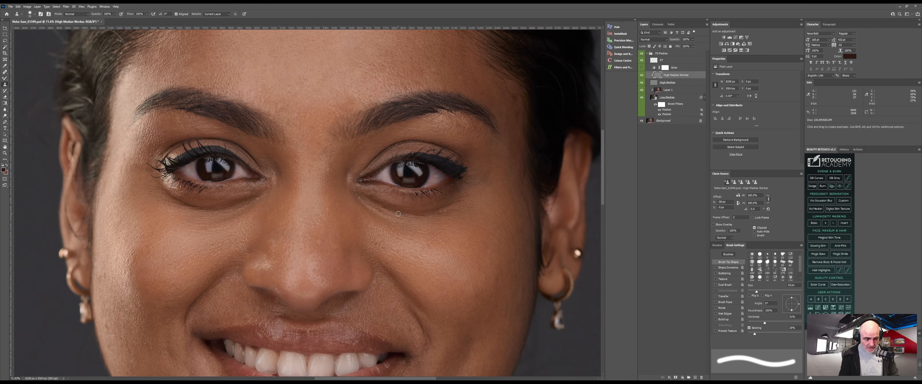
mouse_move(450, 217)
left_mouse_down()
mouse_move(467, 216)
mouse_move(459, 215)
left_mouse_up()
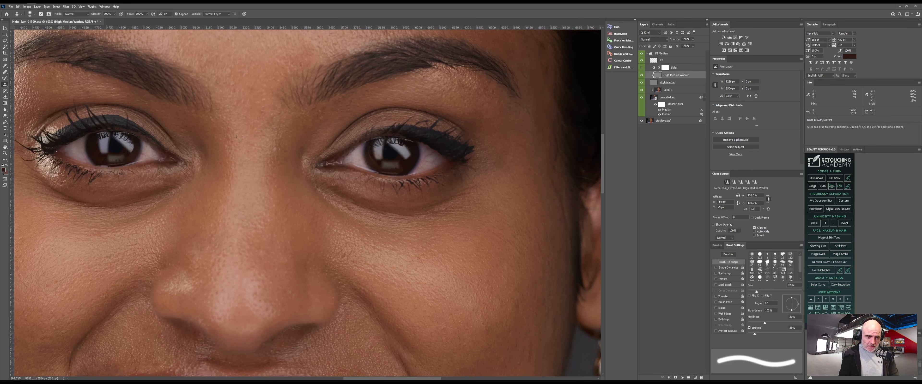
key("shift+s")
left_click(274, 170)
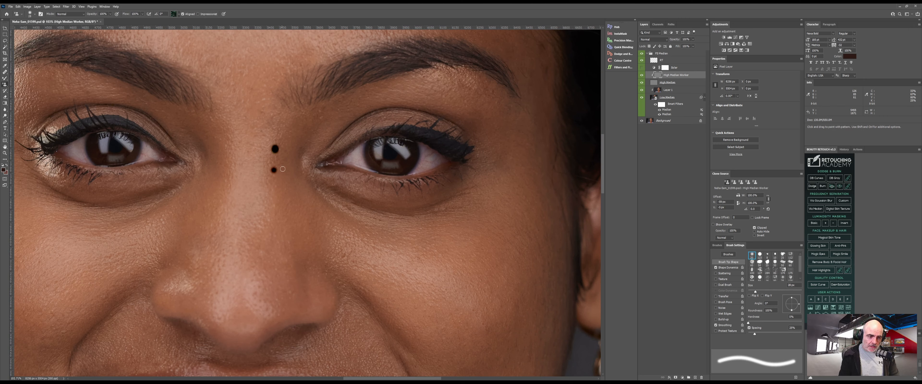
key("ctrl+z")
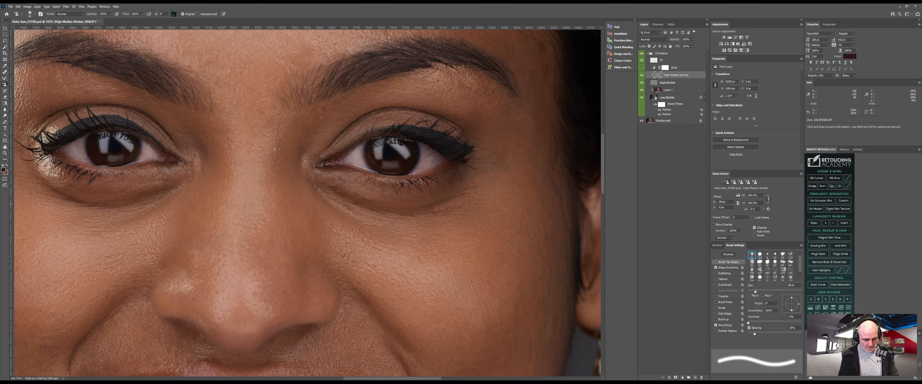
key("shift+s")
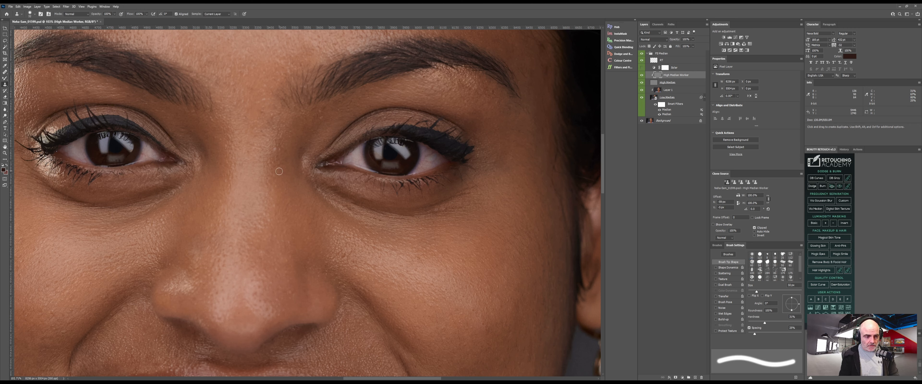
right_click(4, 85)
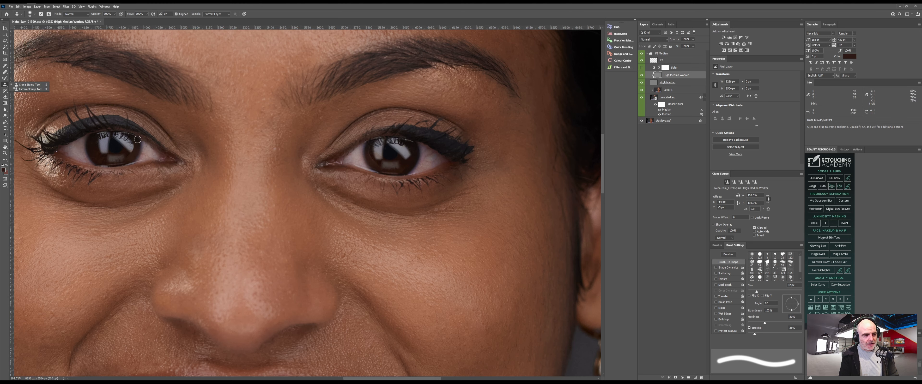
- Clone clean skin texture over the nose bridge and the area between the eyebrows on High Median Worker
left_click(279, 178, "alt")
left_click_drag(276, 156, 279, 160)
left_click(304, 133, "alt")
mouse_move(319, 120)
left_mouse_down()
mouse_move(321, 111)
mouse_move(262, 111)
mouse_move(264, 100)
left_mouse_up()
left_click(294, 139, "alt")
left_click(262, 88, "alt")
left_click(266, 75, "alt")
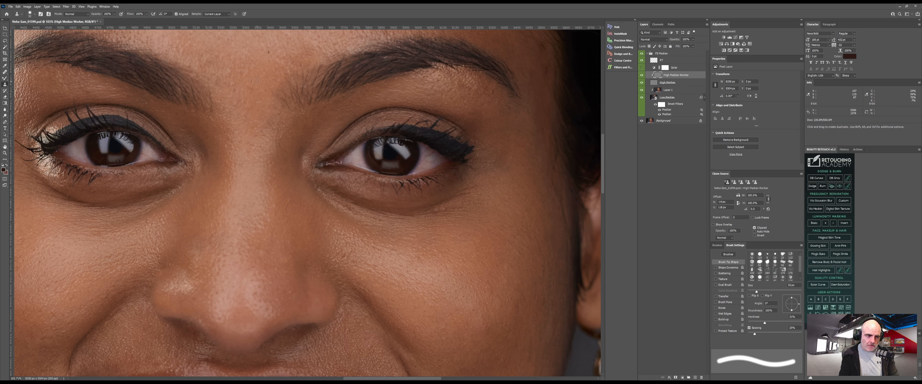
left_click_drag(303, 230, 328, 233)
mouse_move(451, 252)
left_mouse_down()
mouse_move(390, 259)
mouse_move(395, 205)
mouse_move(379, 198)
left_mouse_up()
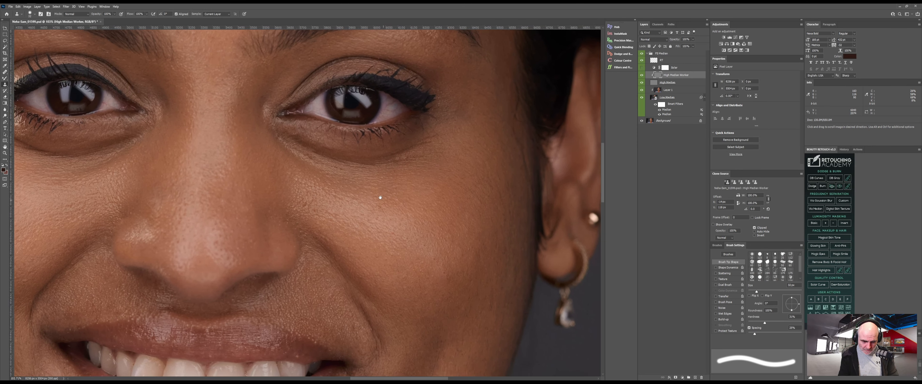
- Clone clean skin texture over the small blemishes along the lower edge of the chin on High Median Worker
left_click_drag(443, 289, 403, 211)
mouse_move(402, 261)
left_mouse_down()
mouse_move(403, 186)
mouse_move(383, 165)
left_mouse_up()
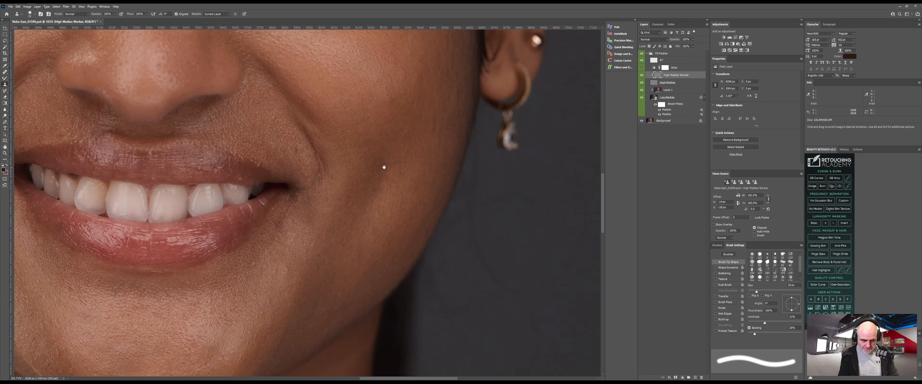
left_click_drag(372, 286, 370, 241)
left_click_drag(375, 271, 374, 238)
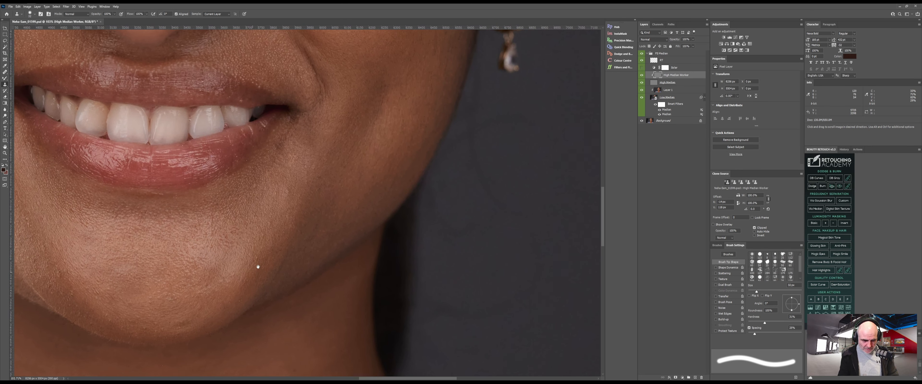
left_click_drag(258, 266, 367, 195)
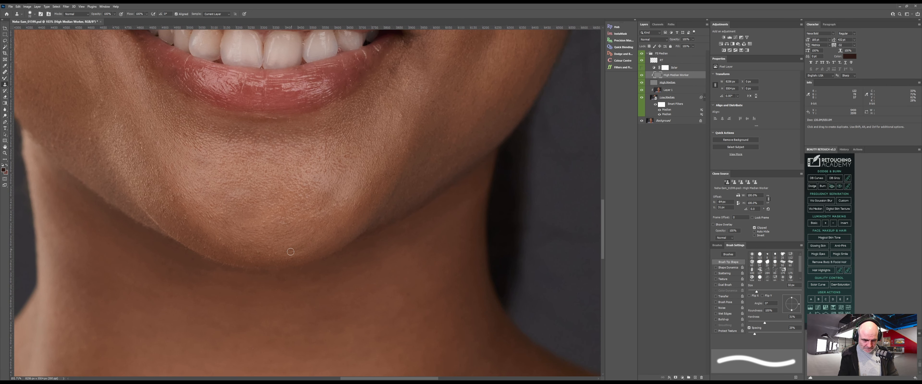
left_click(279, 251, "alt")
left_click_drag(287, 256, 299, 249)
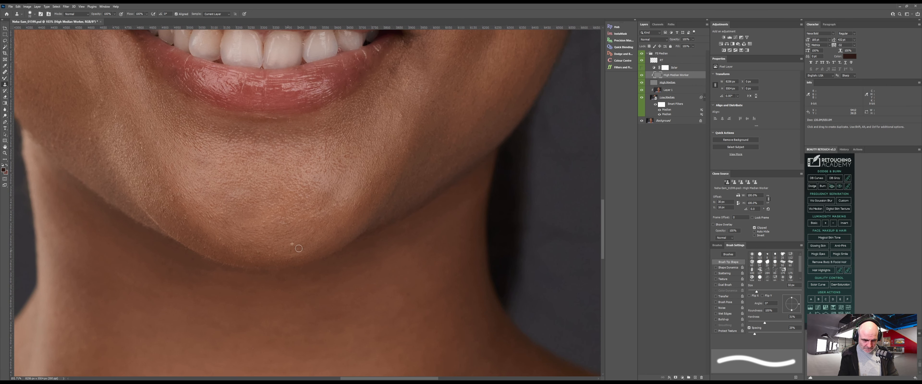
left_click(317, 236, "alt")
left_click(292, 246)
left_click_drag(346, 213, 268, 247)
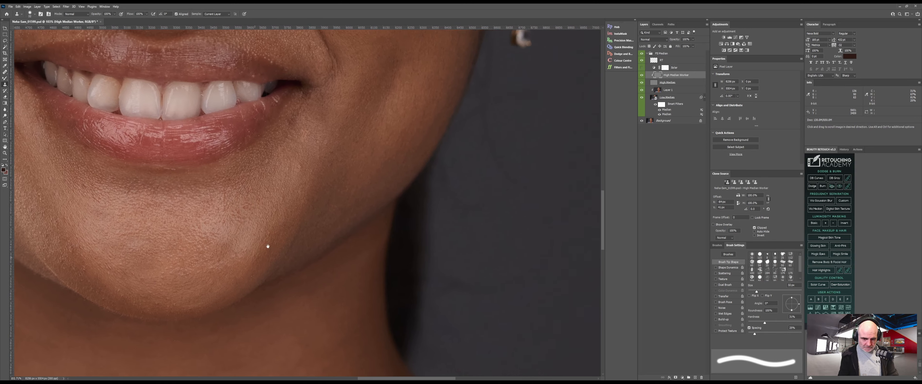
left_click_drag(419, 220, 150, 93)
left_click_drag(322, 136, 315, 243)
- Smooth the uneven background tones around the neck and hair on Layer 1 with an enlarged Mixer Brush
key("z")
left_click_drag(316, 242, 372, 227)
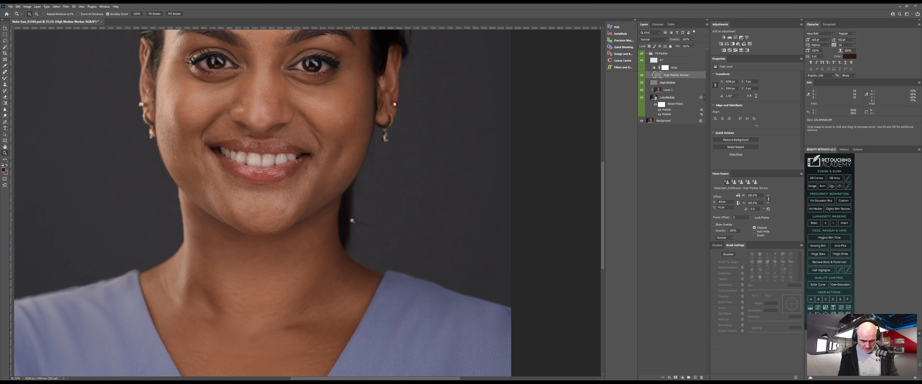
key("b")
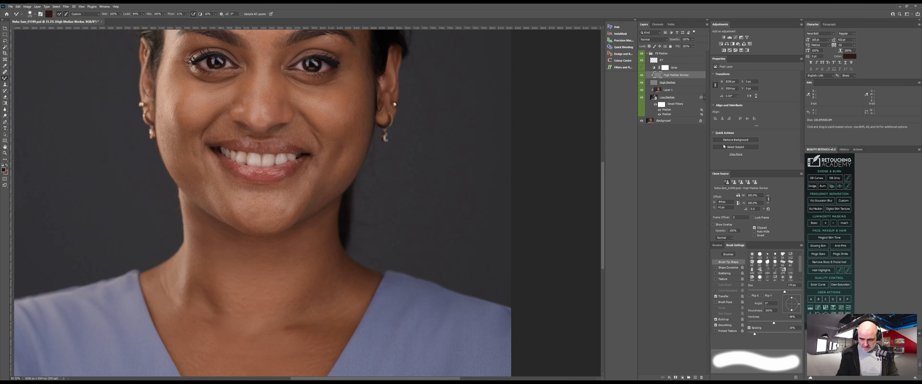
left_click(662, 93)
left_click_drag(414, 223, 422, 222)
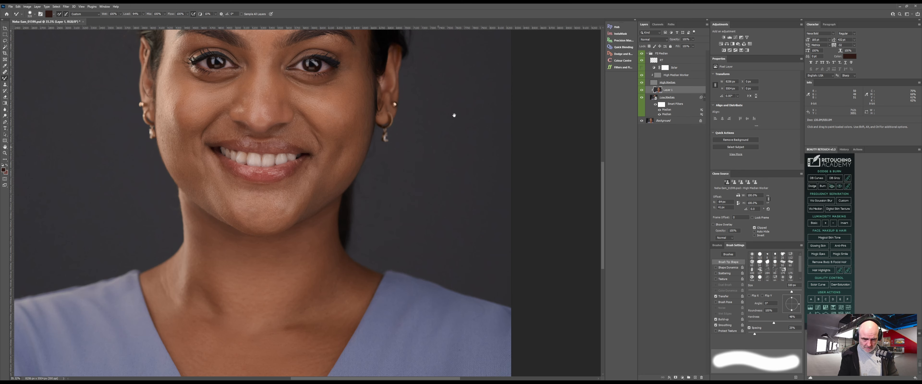
left_click_drag(453, 113, 397, 247)
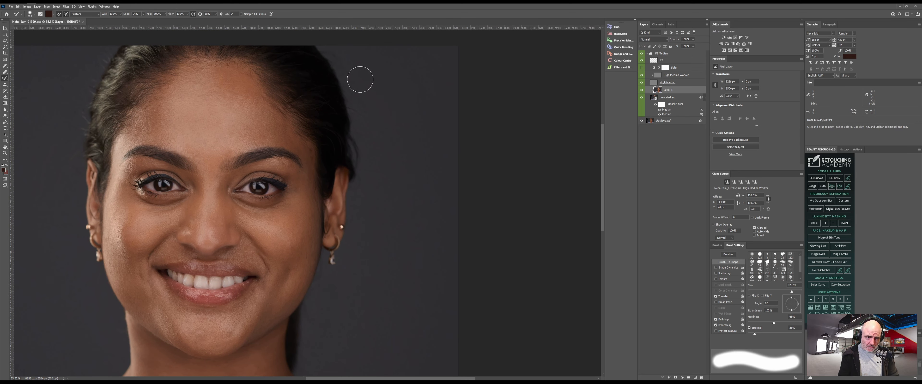
left_click_drag(354, 35, 394, 155)
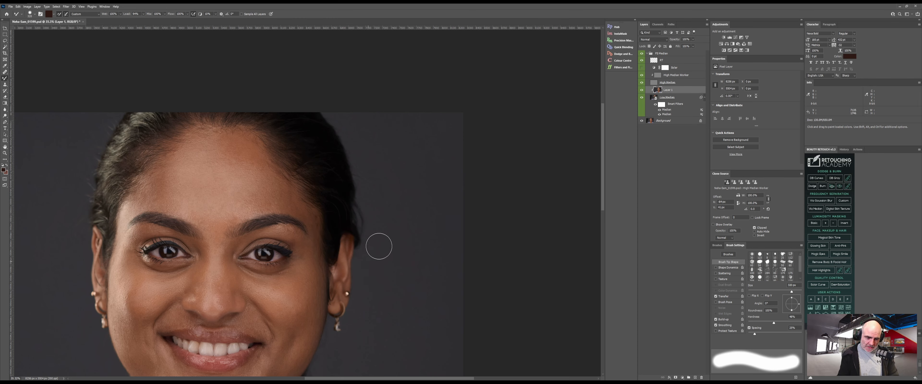
left_click_drag(313, 225, 566, 169)
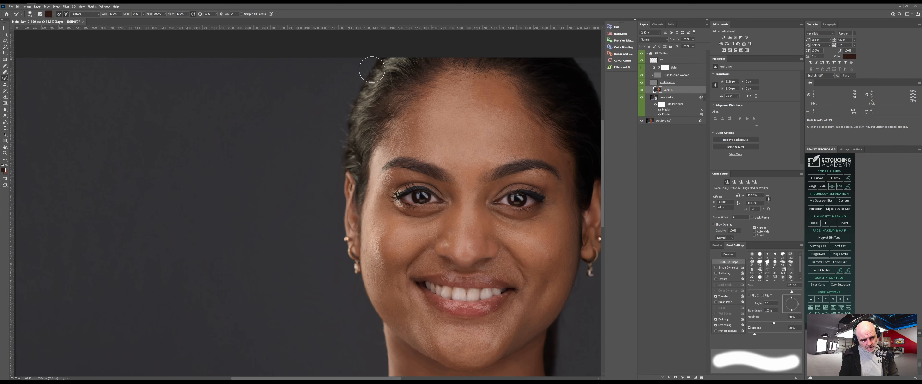
left_click_drag(255, 222, 195, 169)
left_click_drag(544, 77, 373, 144)
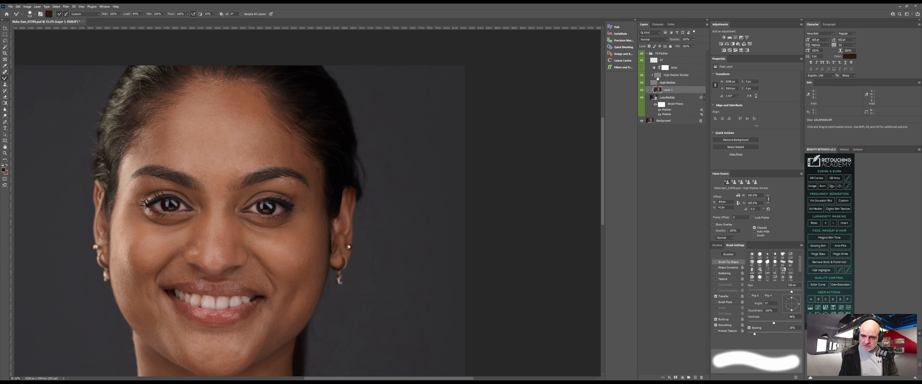
- Clone clean background texture over the stray hairs and marks beside the image-right hairline on High Median Worker
left_click(658, 76)
key("s")
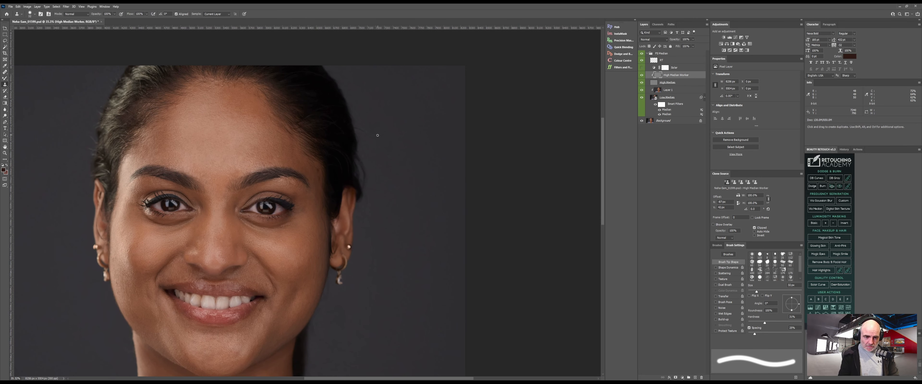
key("z")
left_click_drag(377, 144, 387, 142)
key("s")
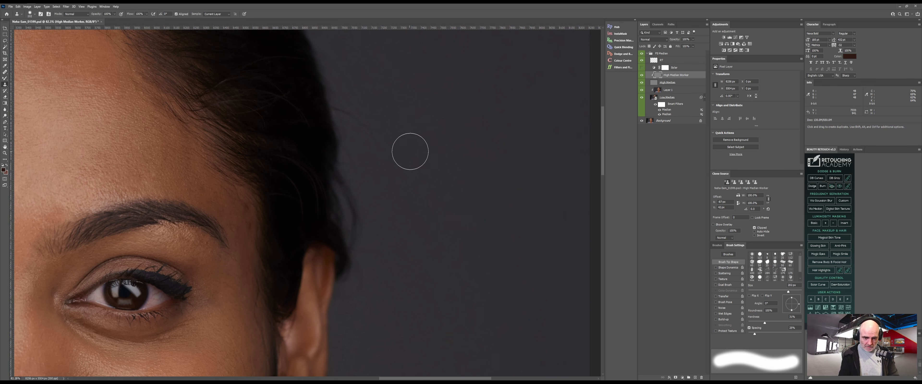
left_click(418, 144, "alt")
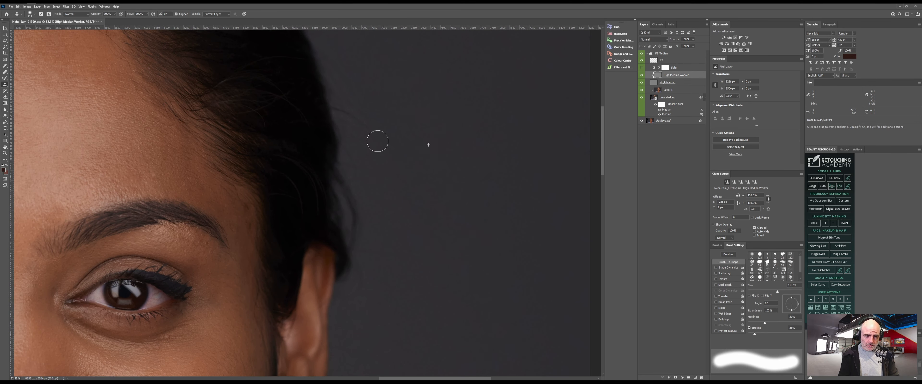
left_click_drag(375, 120, 334, 56)
mouse_move(395, 178)
left_mouse_down()
mouse_move(368, 168)
mouse_move(356, 130)
mouse_move(364, 169)
left_mouse_up()
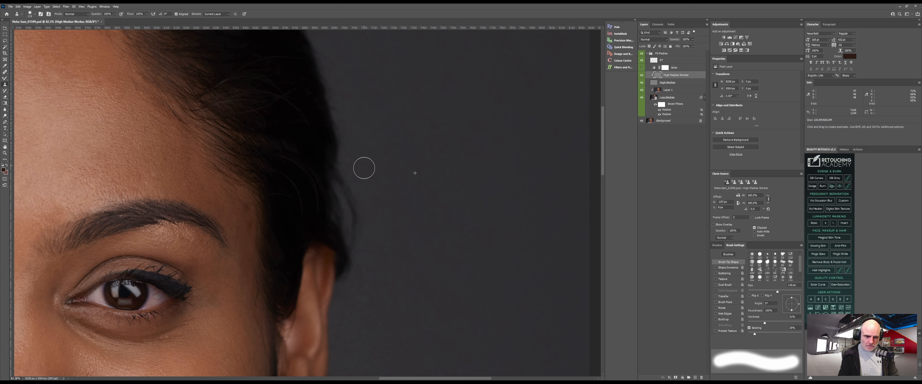
mouse_move(424, 257)
left_mouse_down()
mouse_move(418, 265)
mouse_move(371, 252)
mouse_move(382, 253)
mouse_move(364, 278)
mouse_move(376, 265)
mouse_move(368, 298)
mouse_move(353, 293)
left_mouse_up()
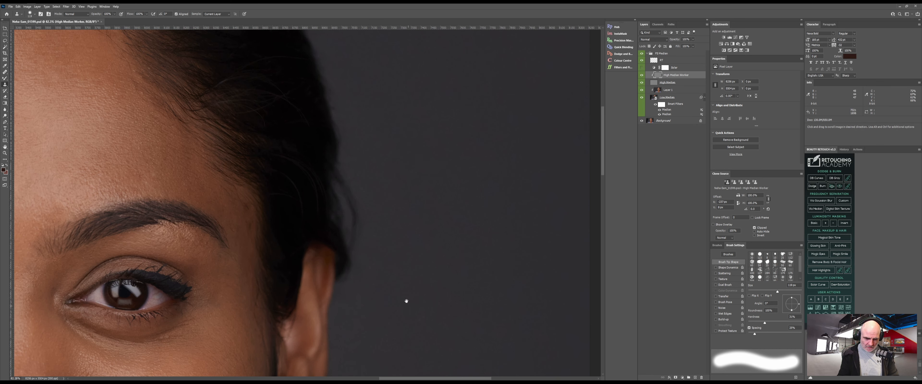
- Examine the background beside the image-right ear, jaw and hair for leftover texture flaws, and review the whole portrait
left_click_drag(406, 303, 426, 158)
left_click_drag(387, 267, 418, 165)
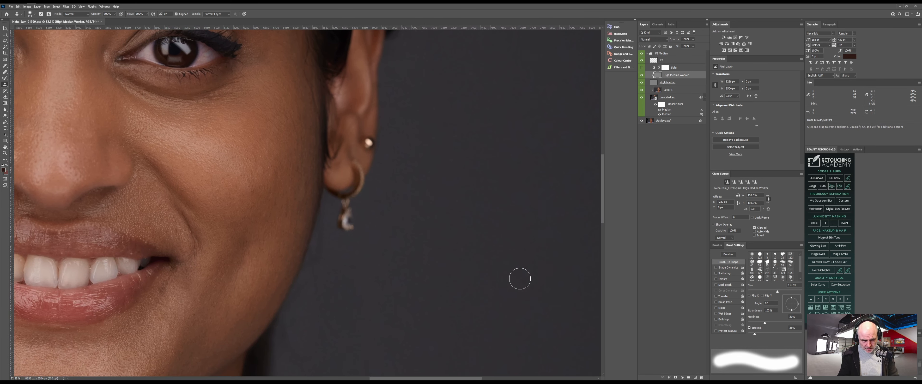
left_click_drag(352, 292, 398, 220)
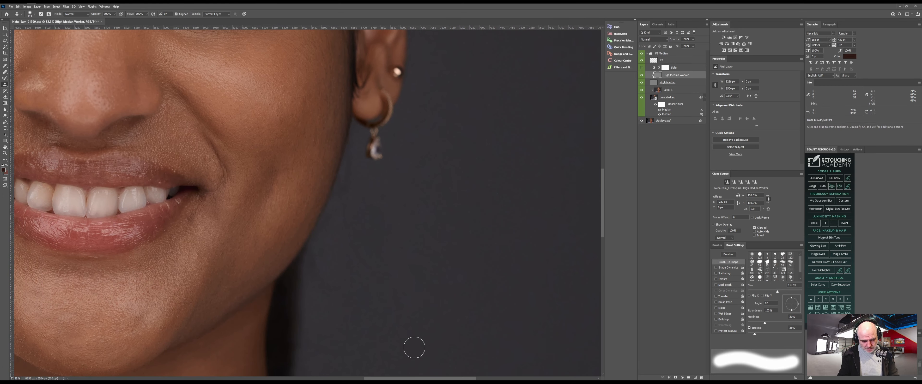
left_click_drag(449, 155, 421, 217)
scroll(420, 217, "up", 6)
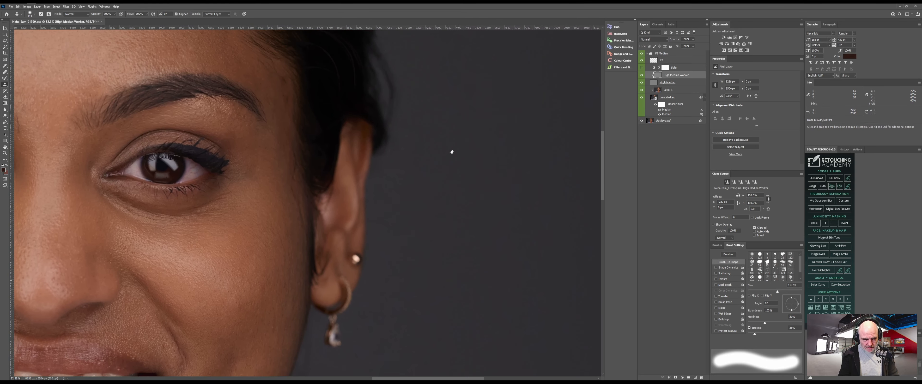
mouse_move(438, 138)
left_mouse_down()
mouse_move(448, 211)
mouse_move(461, 201)
left_mouse_up()
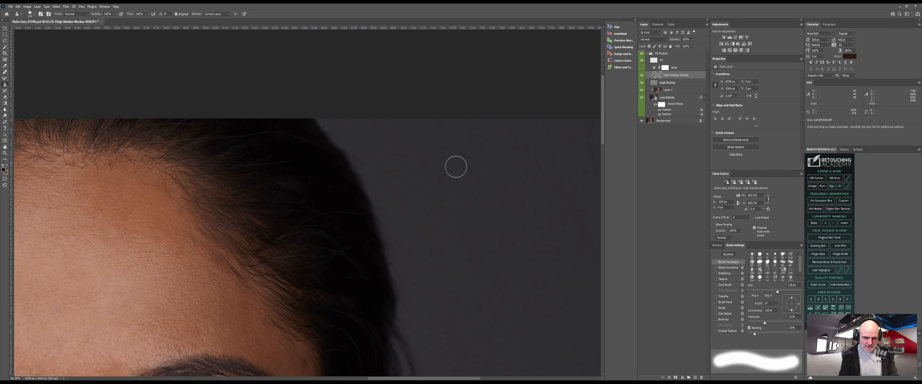
scroll(385, 249, "down", 5)
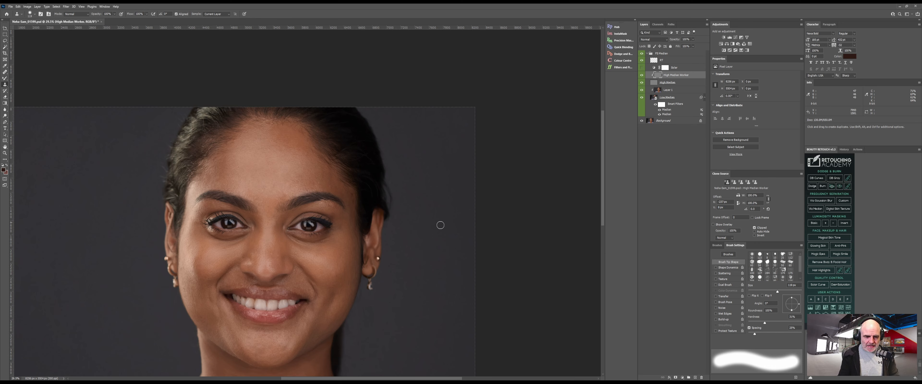
left_click_drag(365, 240, 388, 207)
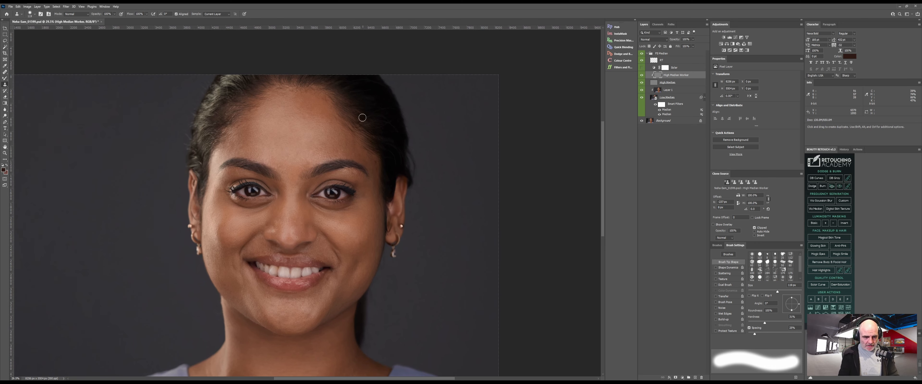
scroll(367, 137, "down", 3)
left_click_drag(277, 239, 339, 211)
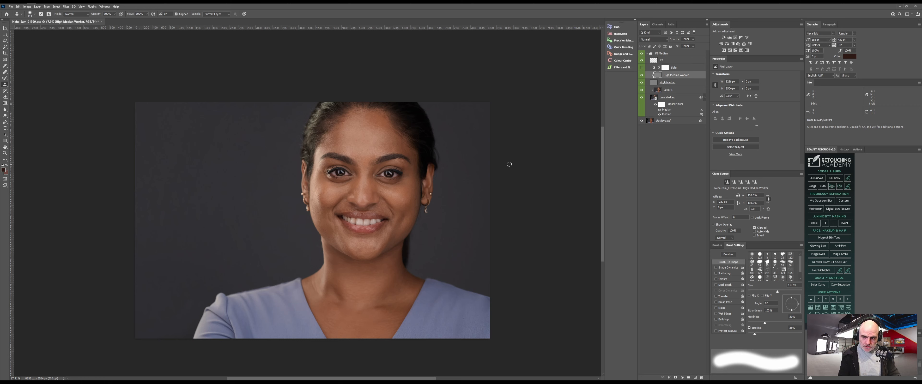
- Delete the two helper layers above High Median Worker in the frequency separation group
left_click(684, 61)
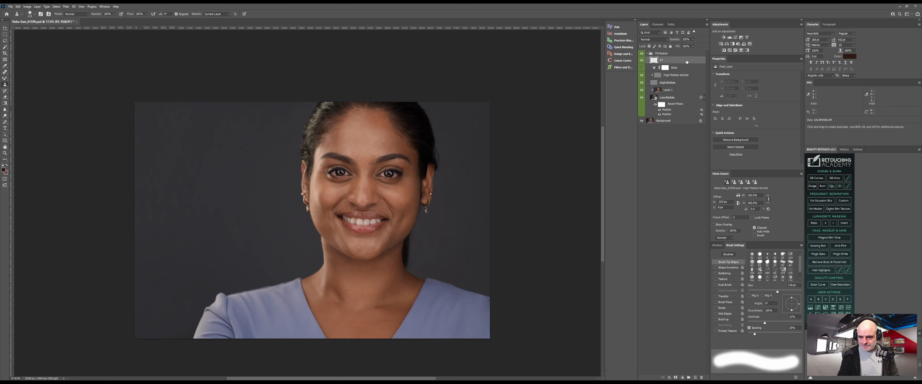
left_click(689, 68, "shift")
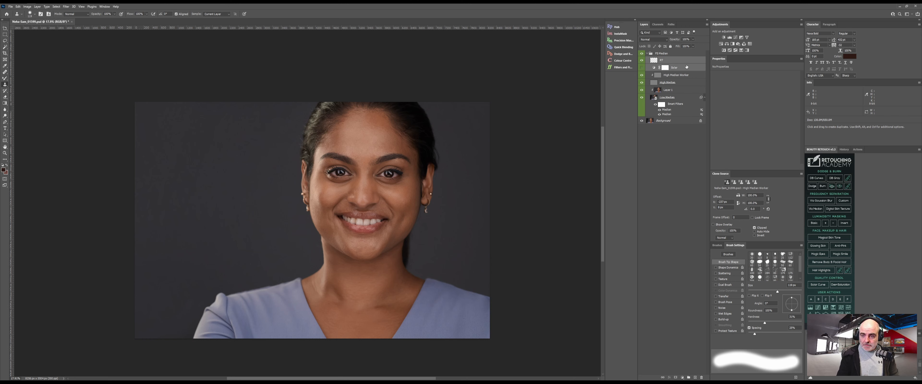
left_click_drag(694, 69, 701, 377)
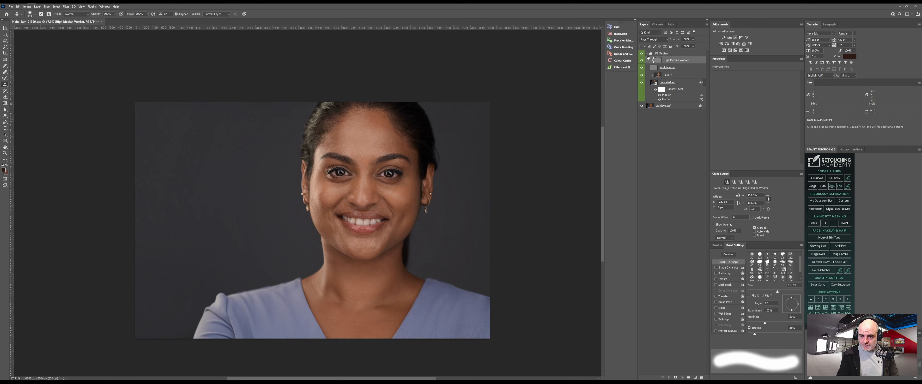
- Collapse the frequency separation group and add a dodge and burn group with Dodge and Burn curves above it
left_click(648, 54)
key("F3")
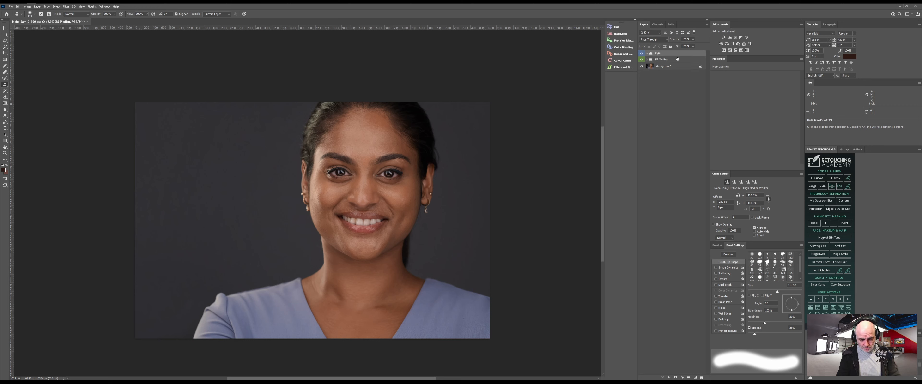
left_click(641, 68)
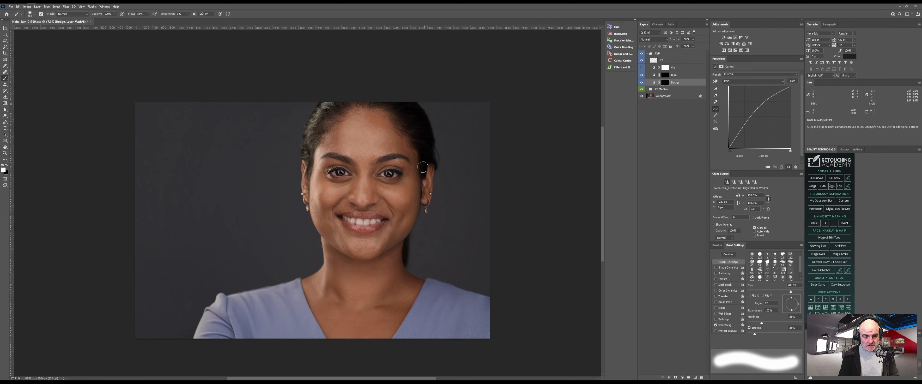
- Brighten the iris of the image-right eye with a small soft white brush on the Dodge curve's mask
key("z")
mouse_move(420, 170)
left_mouse_down()
mouse_move(412, 173)
mouse_move(439, 232)
left_mouse_up()
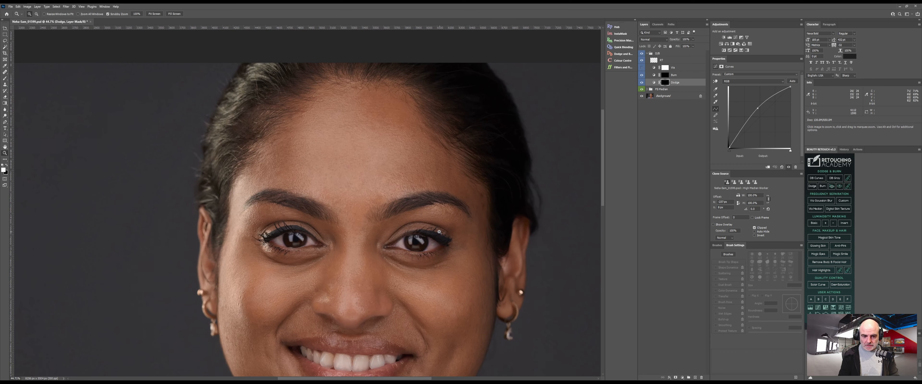
left_click_drag(398, 271, 390, 211)
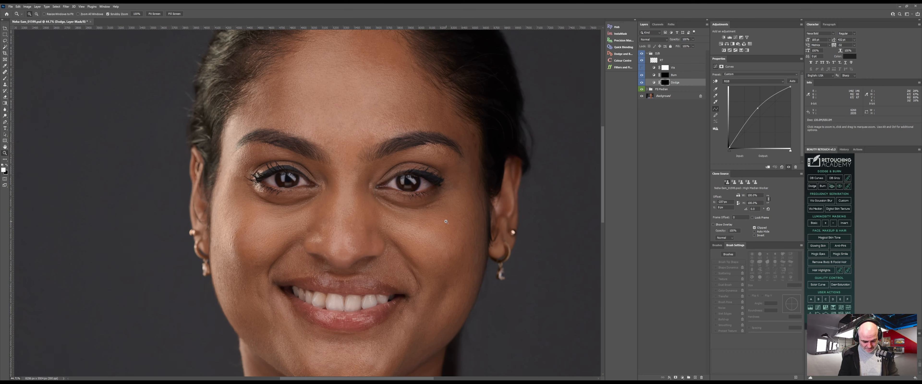
key("b")
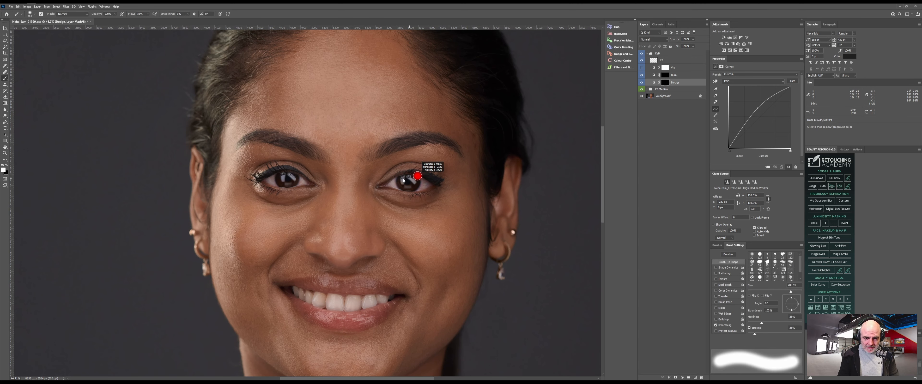
mouse_move(403, 181)
left_mouse_down()
mouse_move(410, 184)
mouse_move(423, 126)
left_mouse_up()
key("ctrl+space")
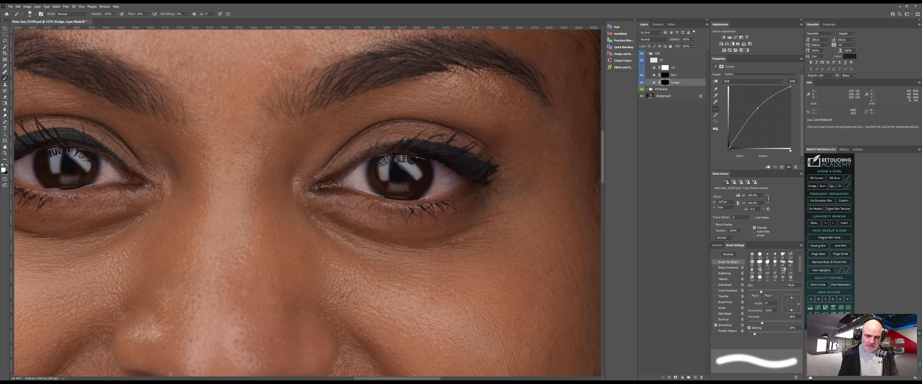
left_click_drag(421, 177, 386, 160)
- Brighten the iris of the image-left eye on the Dodge curve's mask
left_click_drag(395, 191, 495, 187)
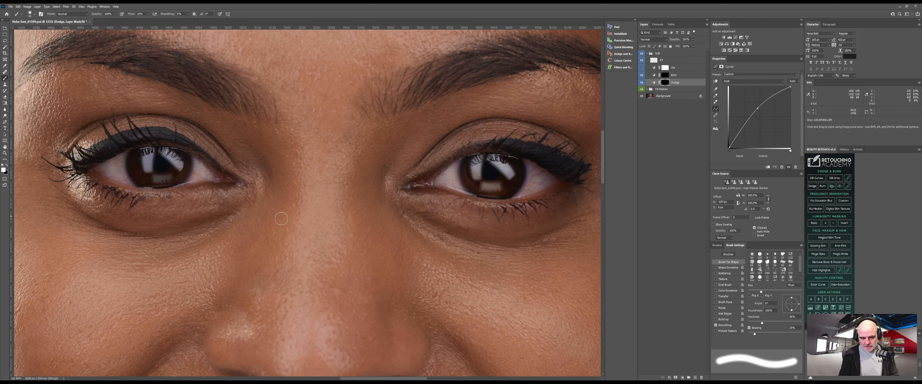
left_click_drag(197, 218, 274, 228)
left_click_drag(244, 191, 243, 189)
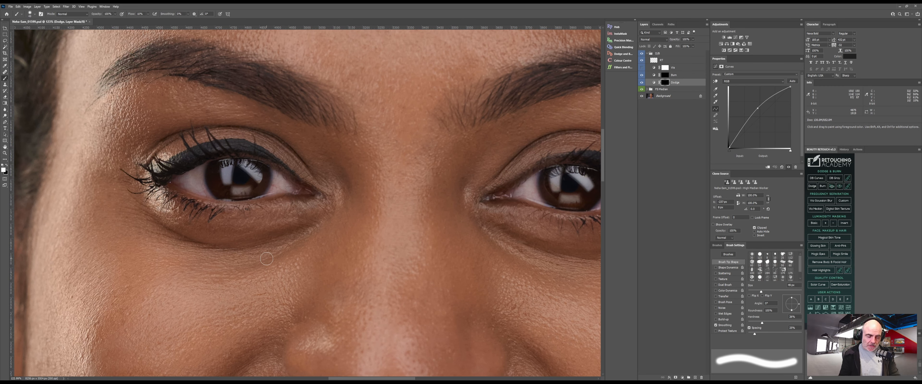
mouse_move(257, 161)
left_mouse_down()
mouse_move(258, 172)
mouse_move(248, 166)
mouse_move(262, 178)
mouse_move(232, 168)
left_mouse_up()
- Compare the whole portrait with the Dodge curve hidden and shown
key("z")
key("ctrl+0")
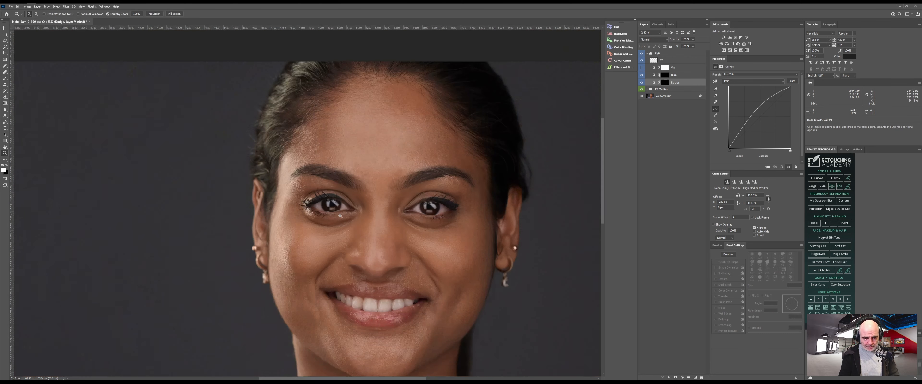
key("b")
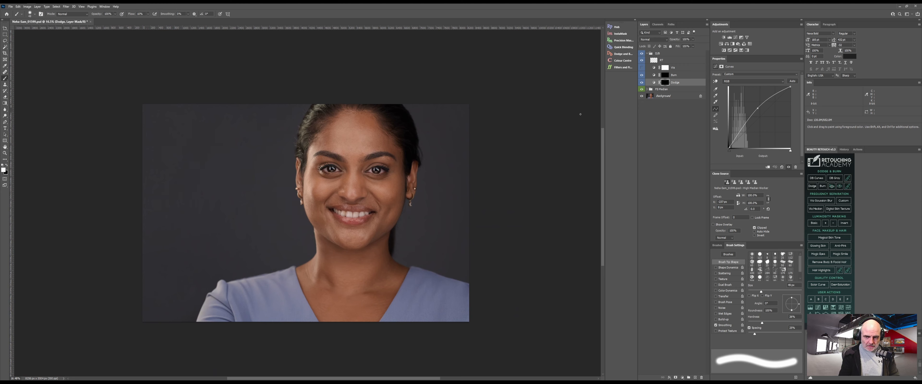
left_click(641, 83)
left_click(641, 83)
- Darken both eyebrows with a larger soft white brush on the Burn curve's mask
left_click(665, 75)
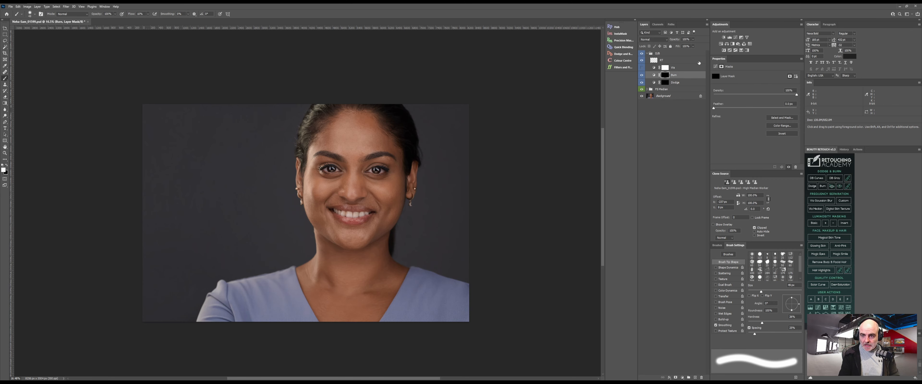
key("z")
left_click_drag(351, 181, 387, 181)
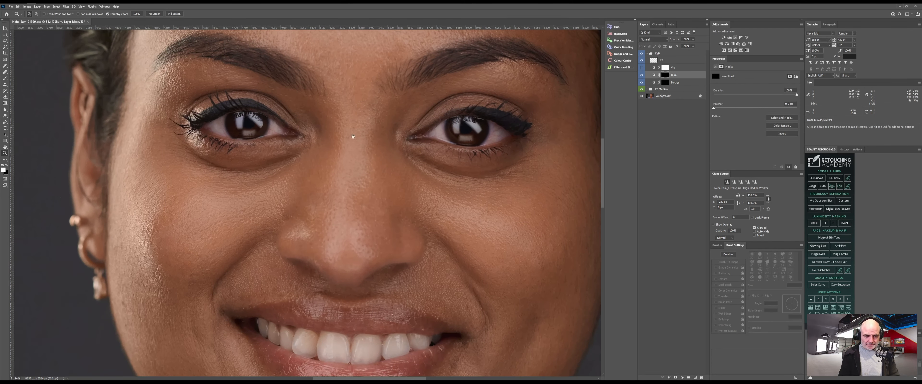
left_click_drag(351, 138, 371, 247)
key("b")
left_click_drag(436, 203, 450, 203)
left_click_drag(449, 203, 445, 200)
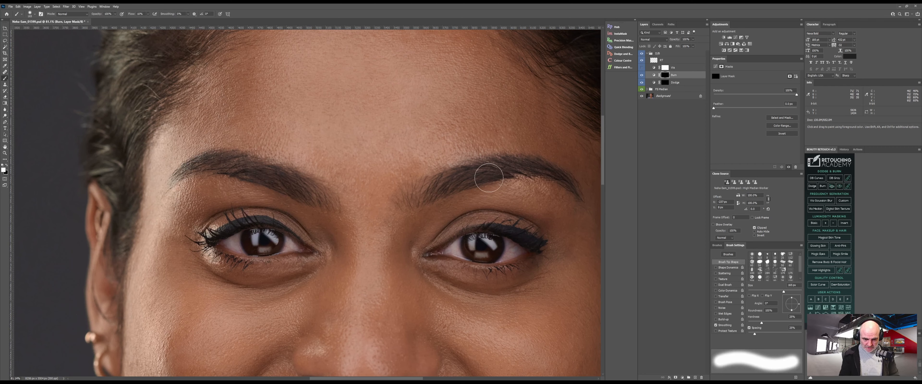
mouse_move(472, 178)
left_mouse_down()
mouse_move(421, 198)
mouse_move(501, 164)
mouse_move(574, 181)
left_mouse_up()
mouse_move(289, 183)
left_mouse_down()
mouse_move(330, 196)
mouse_move(217, 164)
mouse_move(327, 192)
mouse_move(259, 172)
mouse_move(187, 173)
mouse_move(199, 193)
mouse_move(330, 200)
left_mouse_up()
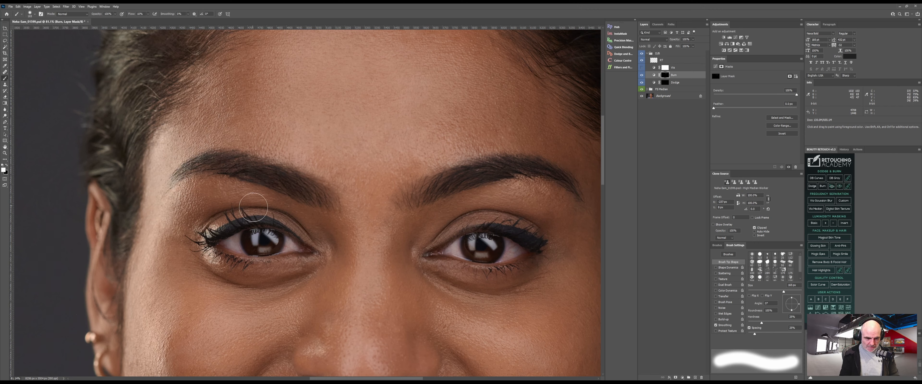
- Darken the upper eyelids and lash lines of both eyes on the Burn curve's mask
mouse_move(269, 218)
left_mouse_down()
mouse_move(280, 218)
mouse_move(236, 208)
mouse_move(245, 202)
mouse_move(273, 206)
mouse_move(193, 223)
mouse_move(304, 214)
mouse_move(286, 208)
left_mouse_up()
mouse_move(455, 212)
left_mouse_down()
mouse_move(447, 220)
mouse_move(528, 218)
mouse_move(554, 232)
mouse_move(536, 230)
left_mouse_up()
left_click_drag(391, 212, 332, 227)
left_click_drag(414, 253, 353, 214)
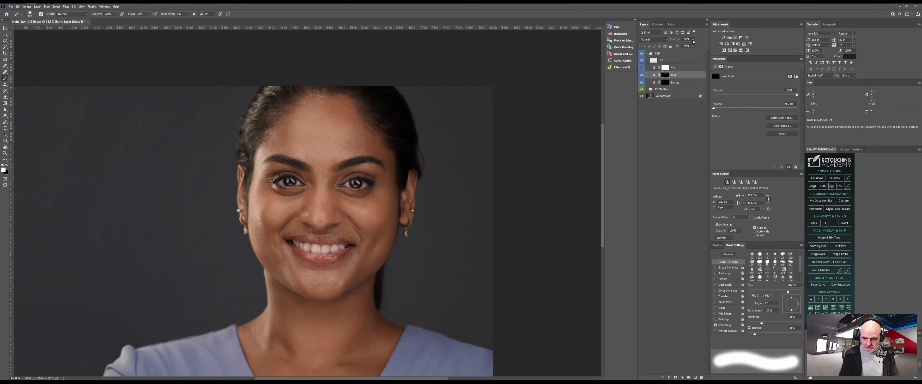
- Lower the Burn curve layer's opacity slightly and compare the portrait with that layer hidden and shown
left_click(660, 122)
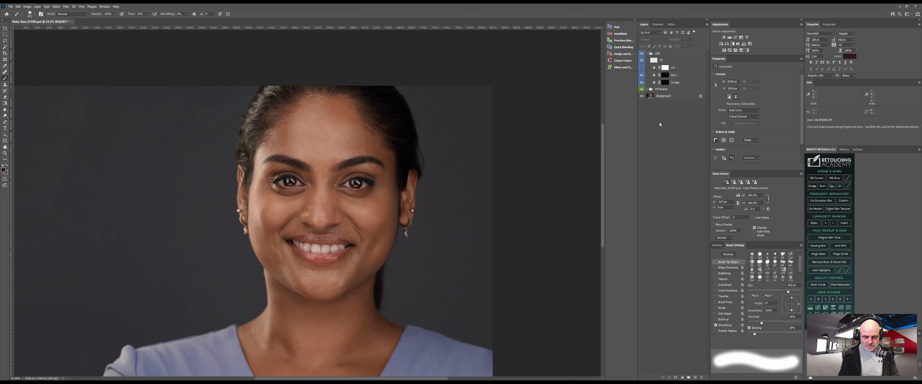
left_click(685, 76)
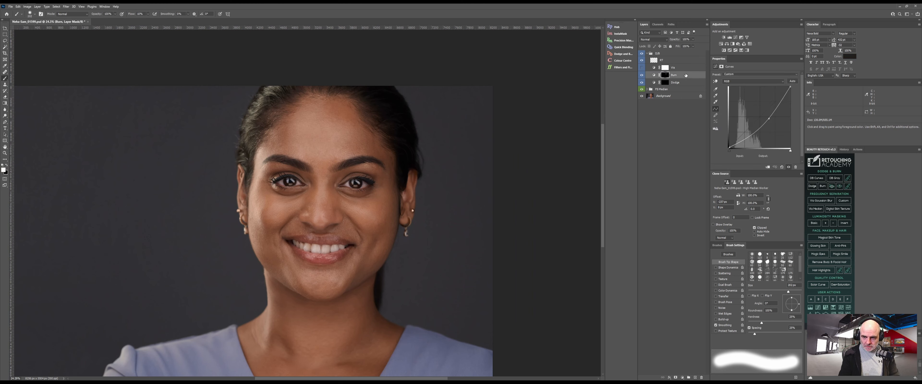
left_click(692, 40)
left_click(642, 75)
left_click(642, 74)
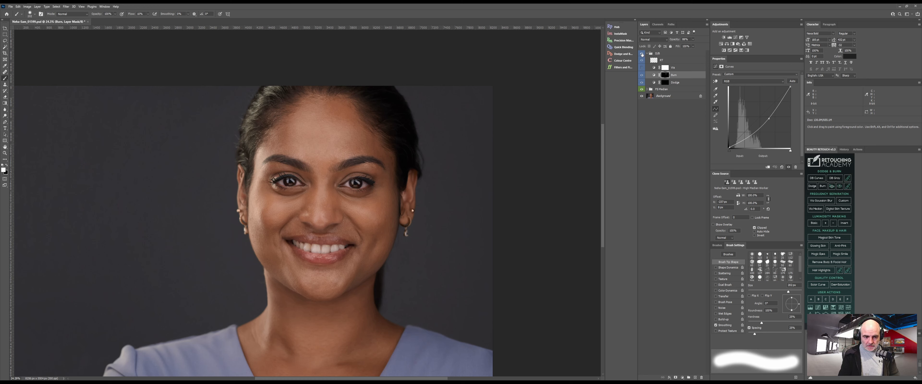
- Compare the portrait with the whole dodge and burn group hidden and shown
left_click(642, 54)
left_click(642, 53)
left_click(642, 54)
left_click(642, 53)
left_click(642, 54)
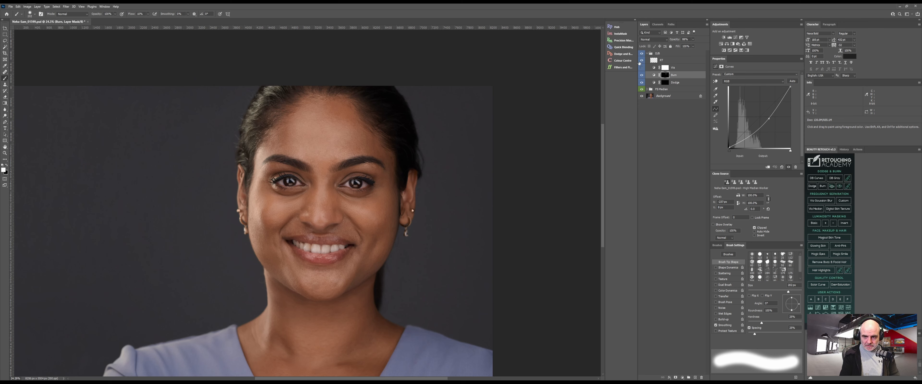
- Collapse the dodge and burn group and check the portrait once more with the group hidden and shown
left_click(644, 55)
left_click(647, 54)
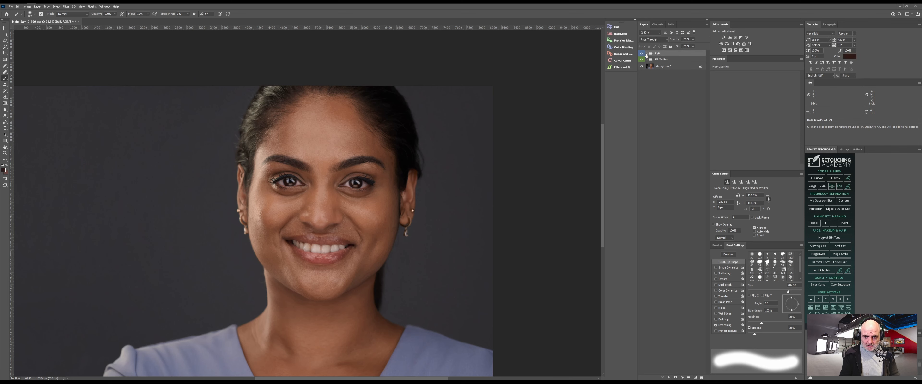
left_click(642, 53)
left_click(641, 54)
left_click(641, 53)
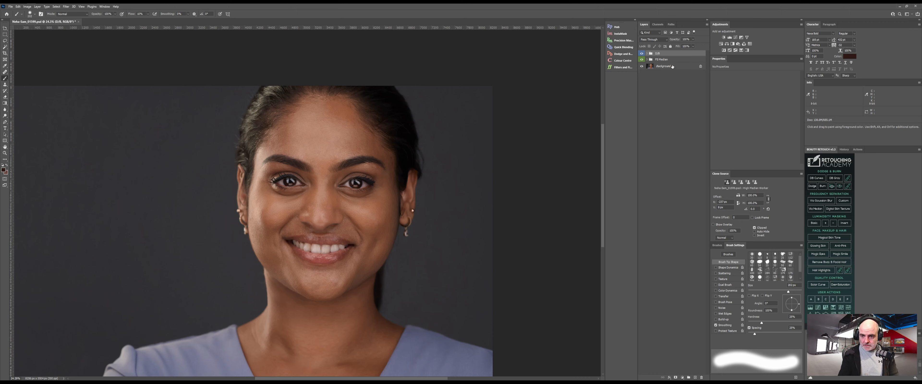
- Convert the dodge and burn group, the frequency separation group and the Background layer together into one smart object
left_click(673, 66)
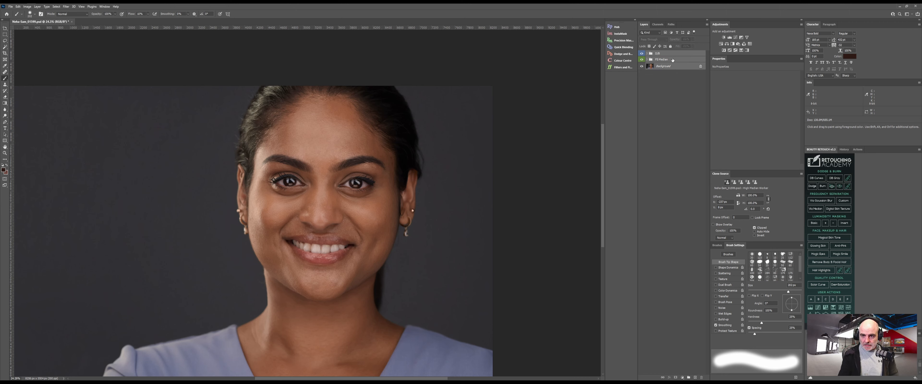
right_click(673, 60)
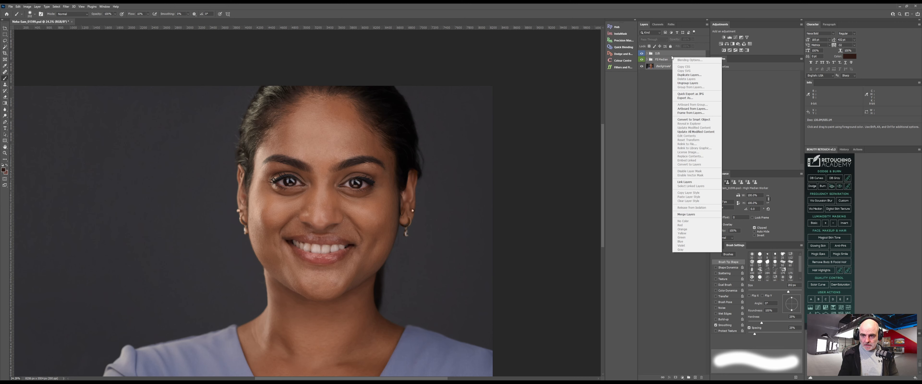
left_click(691, 119)
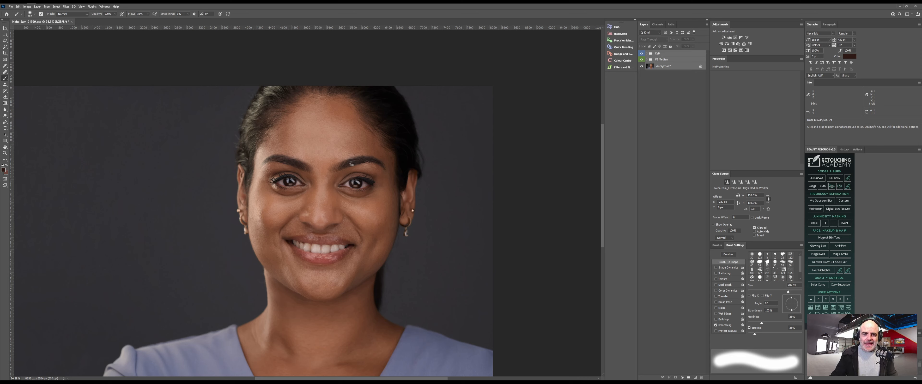
left_click(352, 164)
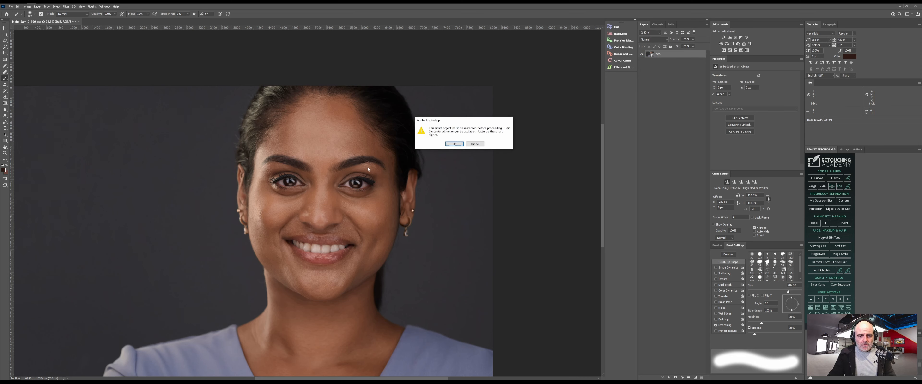
left_click(457, 145)
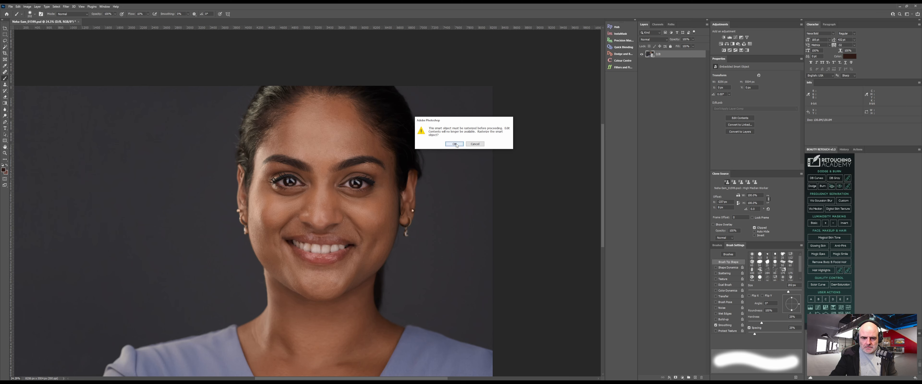
left_click(456, 144)
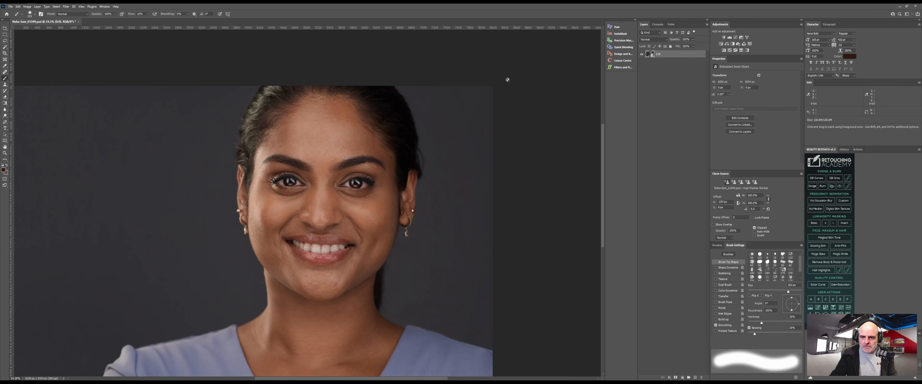
left_click_drag(295, 231, 353, 185)
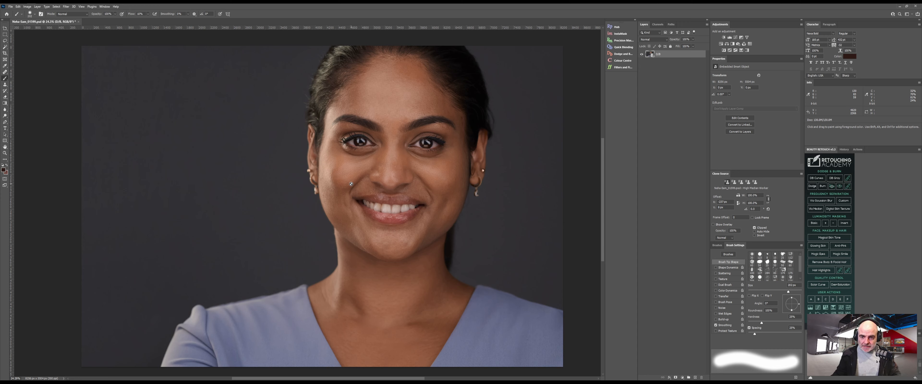
left_click(671, 89)
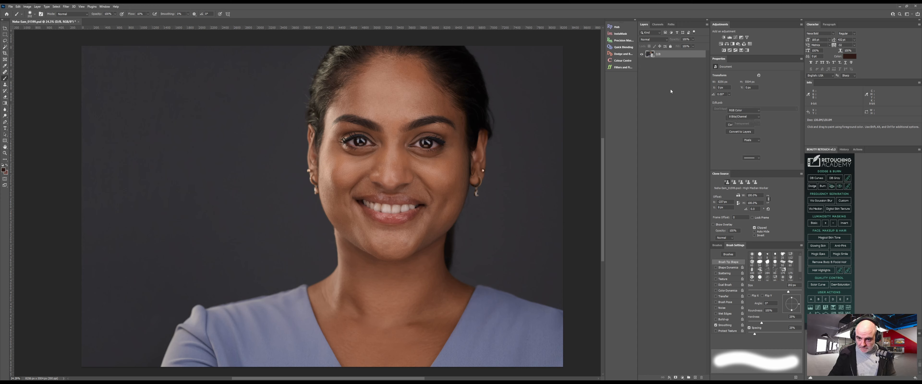
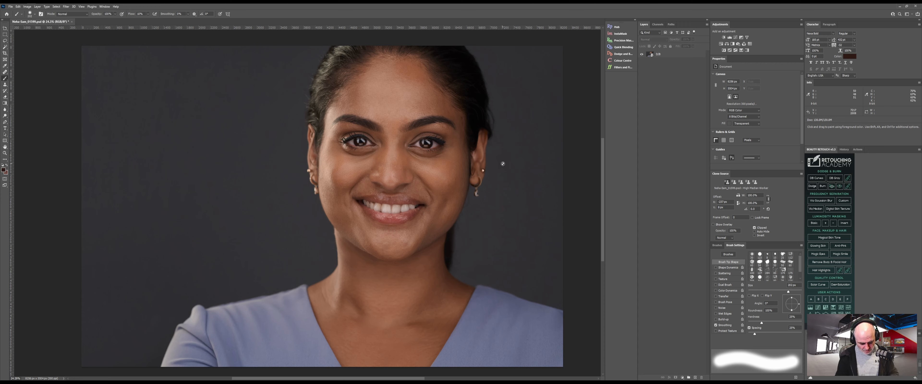
key("space")
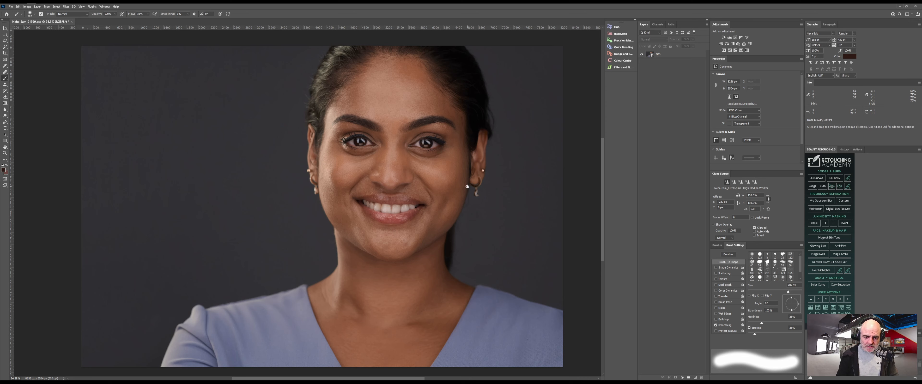
mouse_move(460, 185)
left_mouse_down()
mouse_move(486, 183)
mouse_move(454, 186)
mouse_move(469, 217)
mouse_move(392, 206)
mouse_move(400, 201)
left_mouse_up()
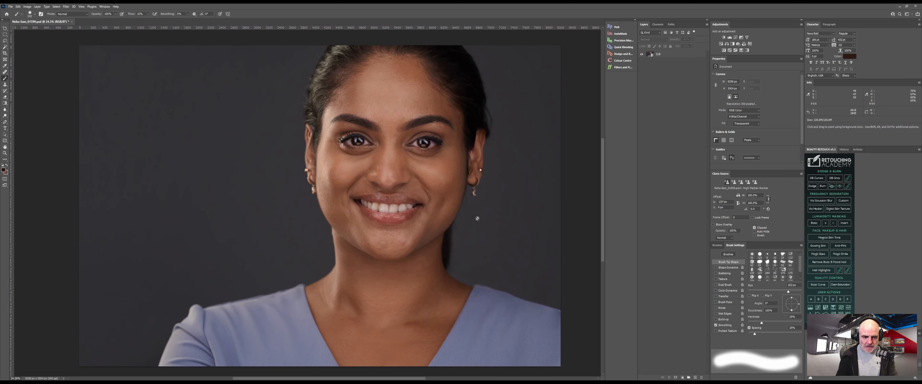
key("r")
mouse_move(395, 68)
left_mouse_down()
mouse_move(443, 116)
mouse_move(450, 159)
mouse_move(226, 184)
mouse_move(312, 121)
left_mouse_up()
key("b")
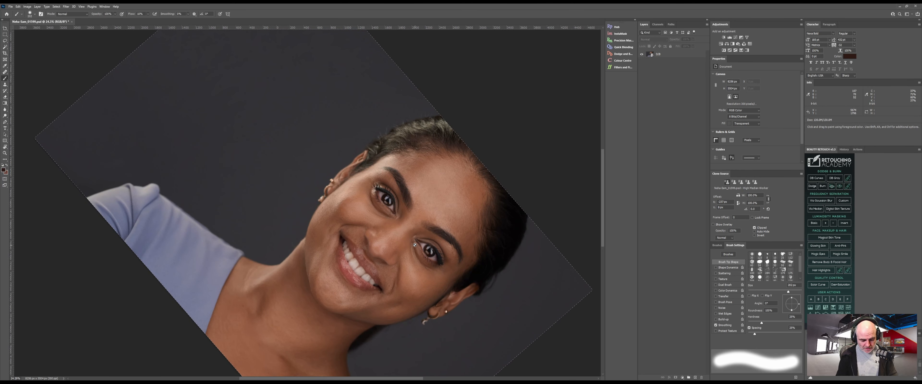
key("Escape")
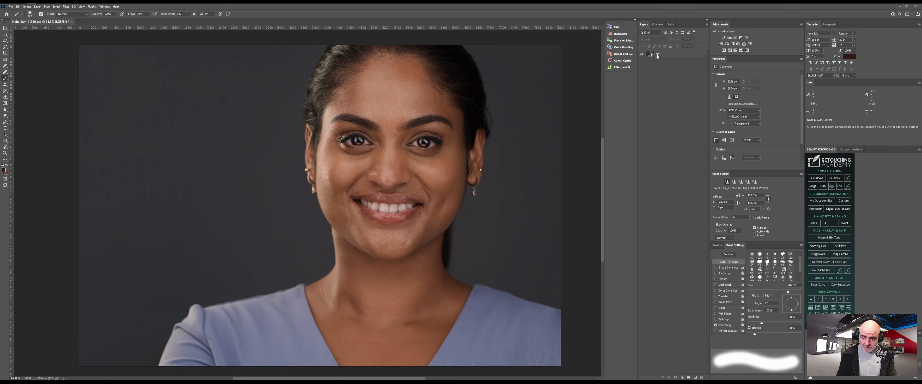
- Open the smart object in the Liquify filter and choose the Forward Warp tool
left_click(676, 54)
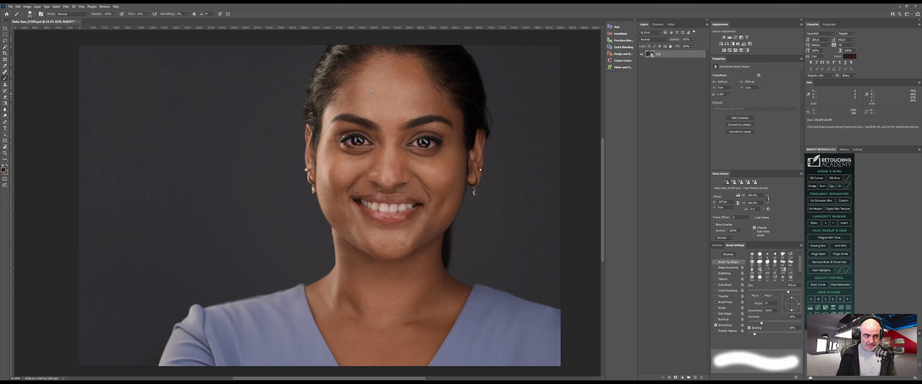
left_click(70, 9)
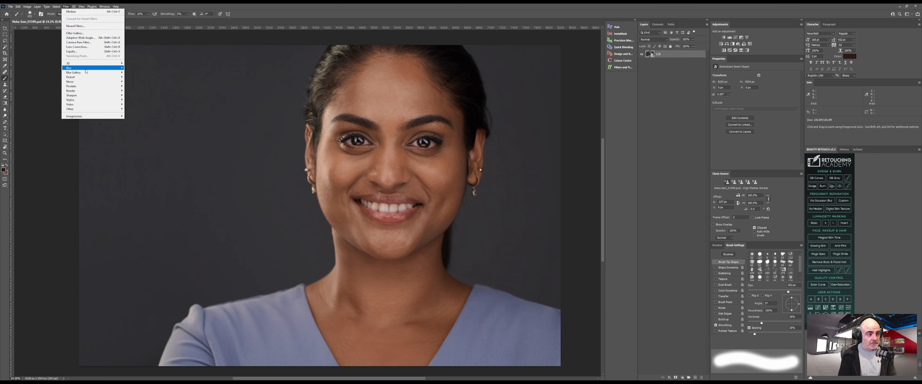
left_click(86, 52)
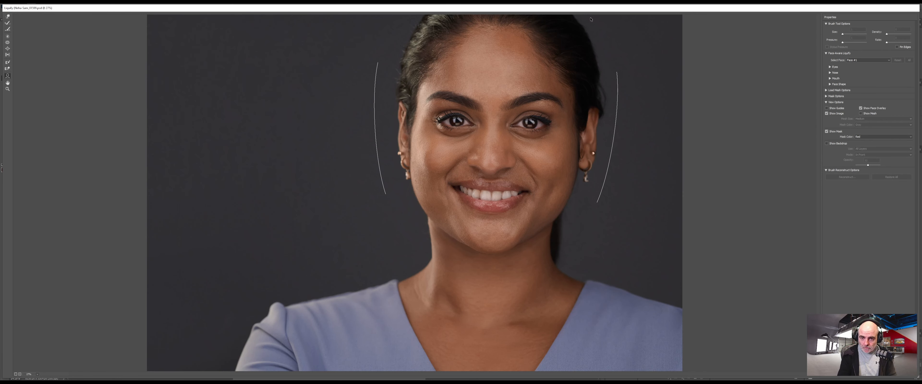
left_click(9, 16)
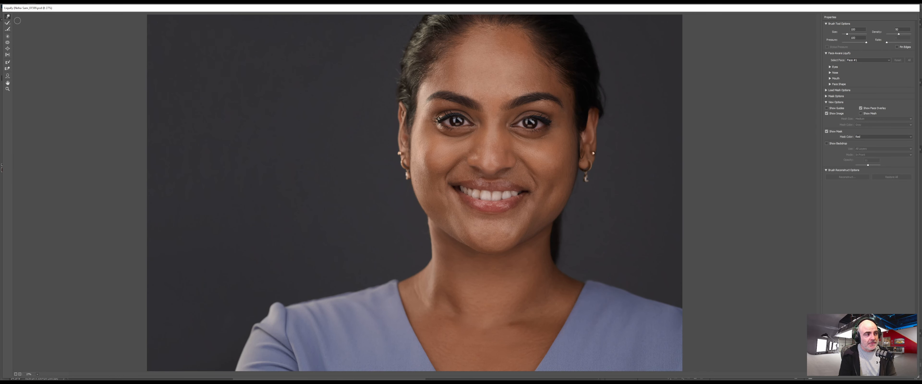
- Enlarge the warp brush, push the hair outline inward on the upper part of the head, and apply Liquify
left_click_drag(630, 57, 690, 60)
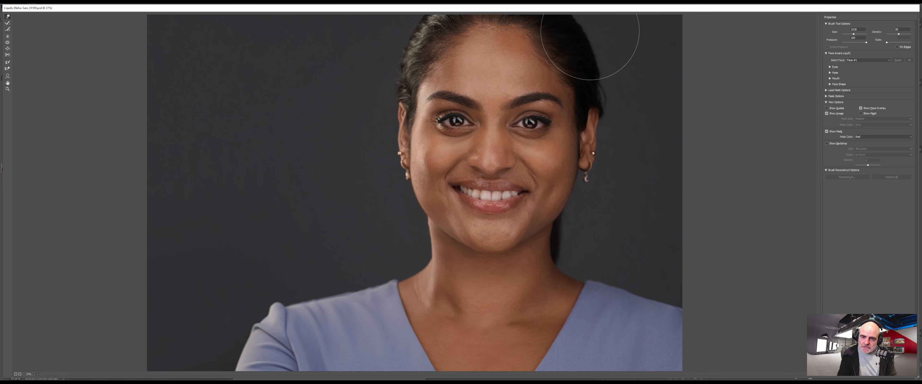
left_click_drag(600, 59, 596, 57)
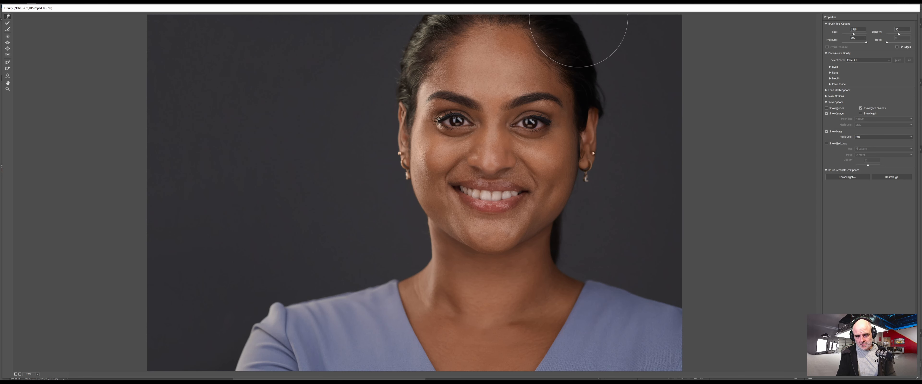
left_click_drag(583, 19, 567, 18)
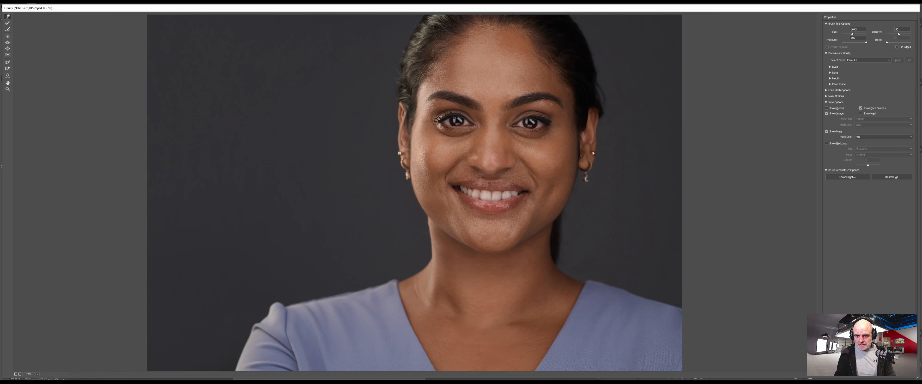
left_click(877, 376)
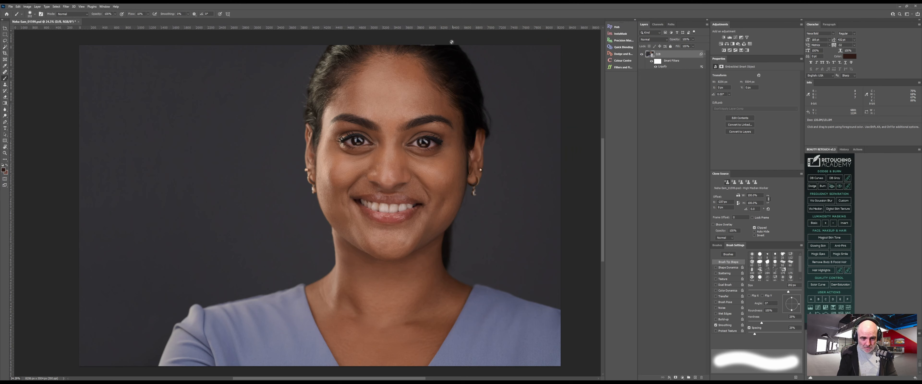
- Open the smart object's contents and add the Magic Smile teeth-brightening group above the dodge and burn group
left_click(673, 98)
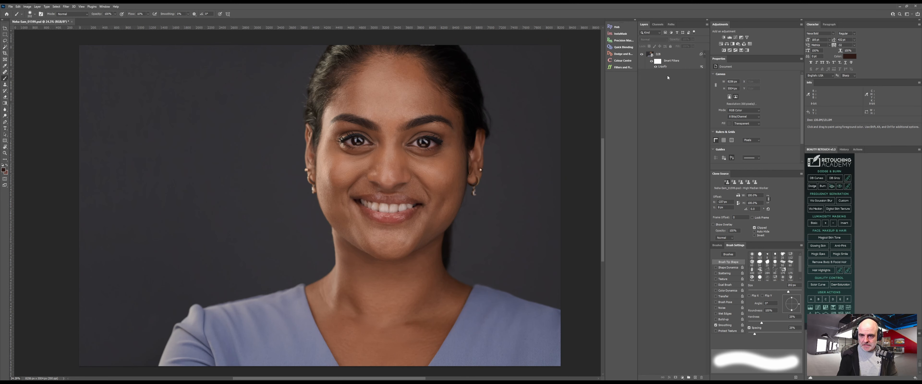
left_click(677, 55)
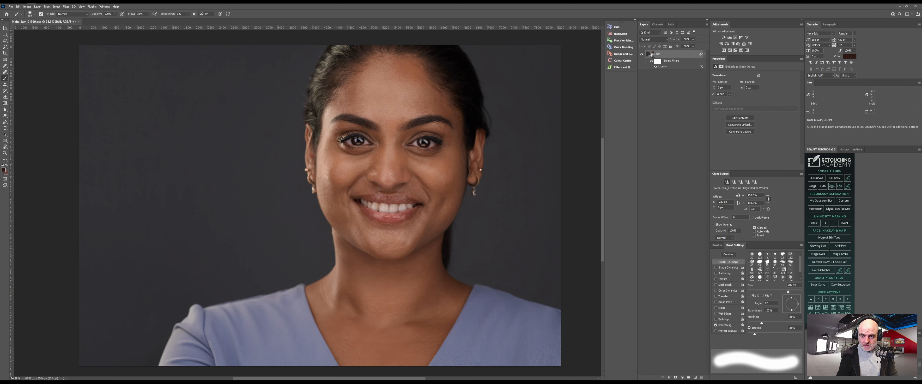
double_click(650, 54)
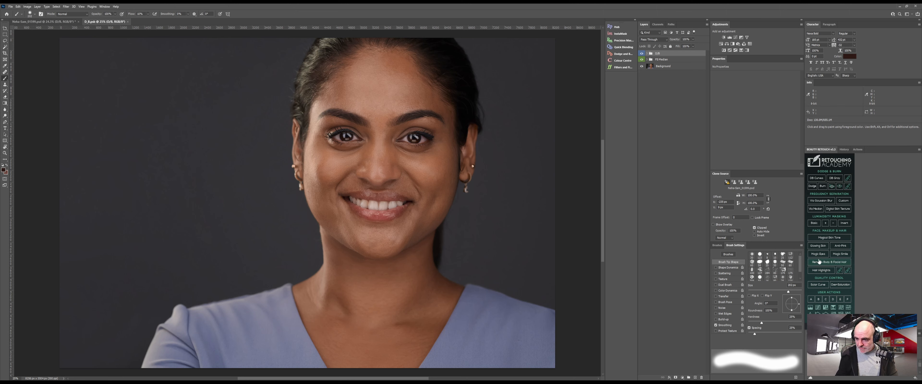
left_click(841, 255)
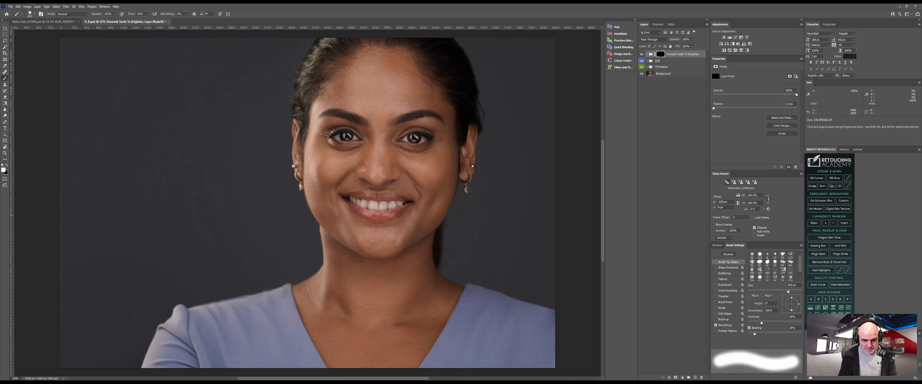
- Paint white over all the teeth on the teeth-brightening group's mask
key("z")
left_click_drag(371, 206, 399, 229)
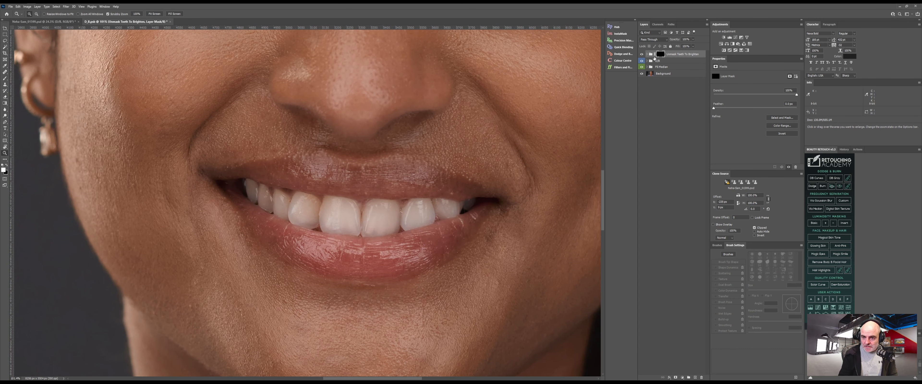
key("b")
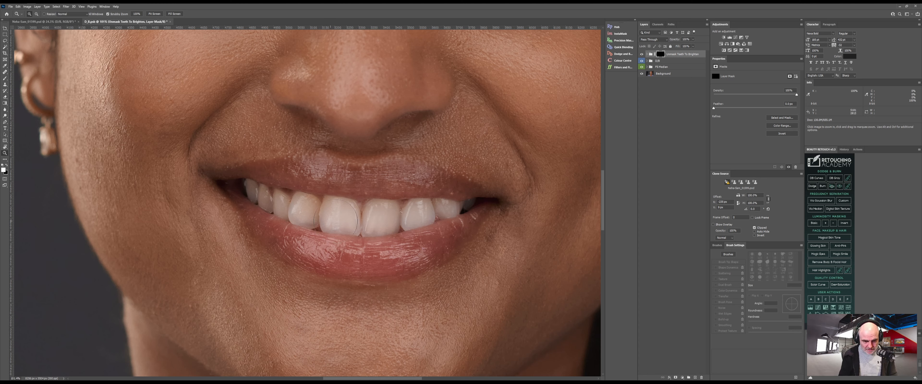
mouse_move(287, 201)
left_mouse_down()
mouse_move(257, 193)
mouse_move(314, 204)
mouse_move(309, 224)
mouse_move(307, 204)
mouse_move(348, 210)
mouse_move(338, 226)
mouse_move(320, 220)
mouse_move(378, 225)
mouse_move(356, 211)
mouse_move(385, 207)
mouse_move(387, 225)
mouse_move(423, 212)
mouse_move(412, 208)
mouse_move(424, 217)
mouse_move(478, 201)
left_mouse_up()
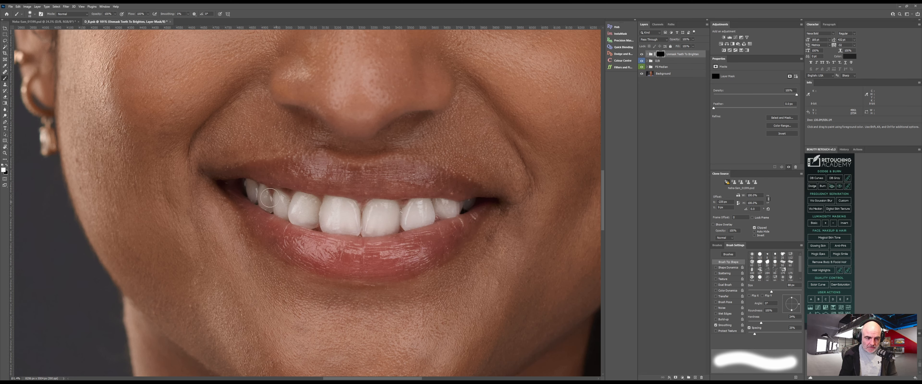
left_click_drag(248, 190, 245, 184)
key("z")
left_click_drag(391, 223, 339, 222)
key("b")
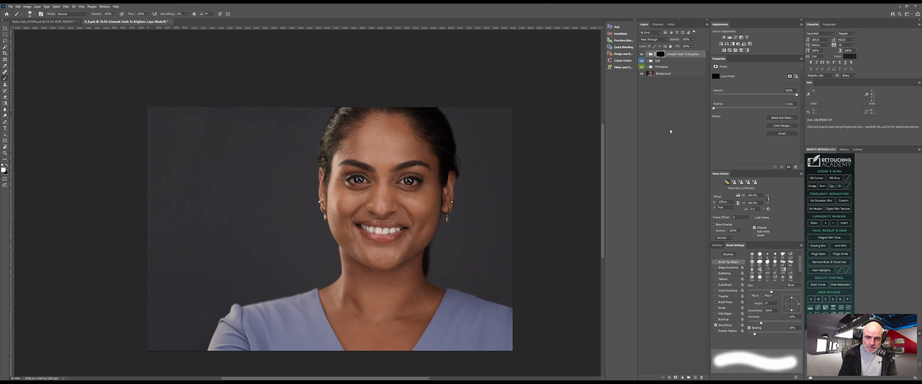
- Close the smart object's contents, saving the teeth changes, and return to the main portrait
left_click(172, 22)
left_click(439, 141)
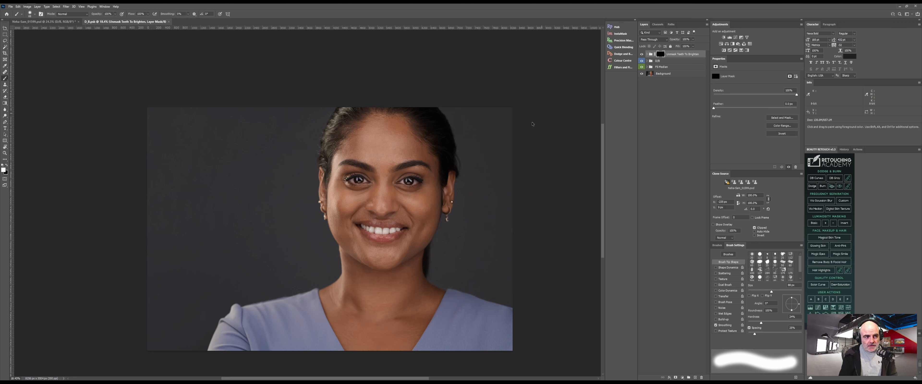
left_click(169, 22)
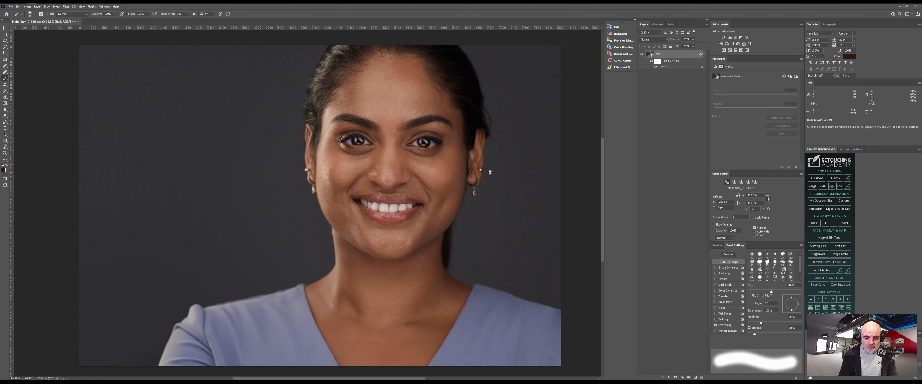
- Run the sharpener action above the smart object and accept its Surface Blur settings to add a black-masked sharpening layer
left_click(666, 122)
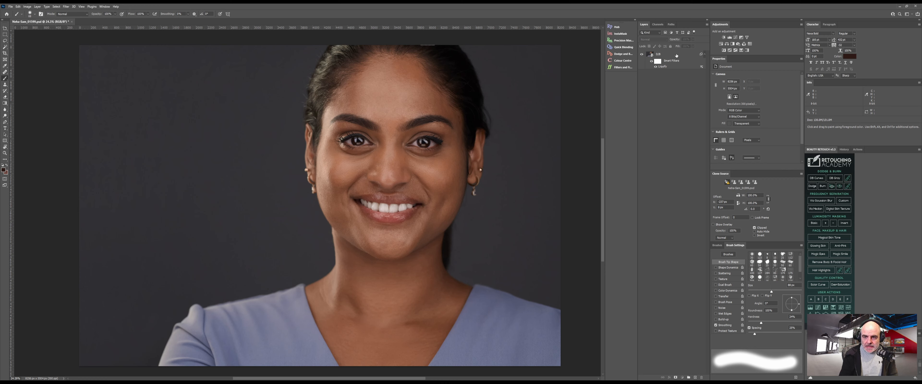
left_click(673, 55)
key("ctrl+shift+alt+n")
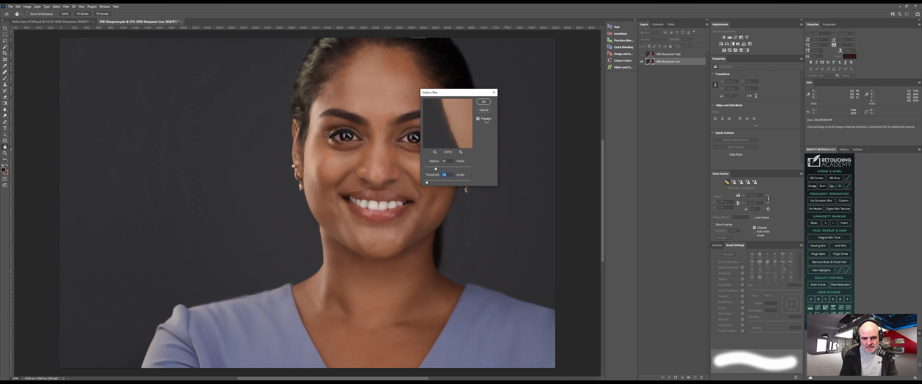
left_click(483, 102)
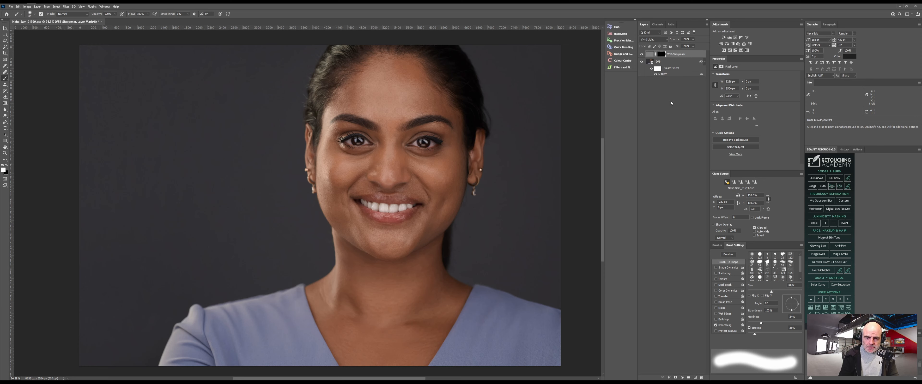
- Paint white with the Brush tool over both eyes on the sharpening layer's mask
left_click(662, 54)
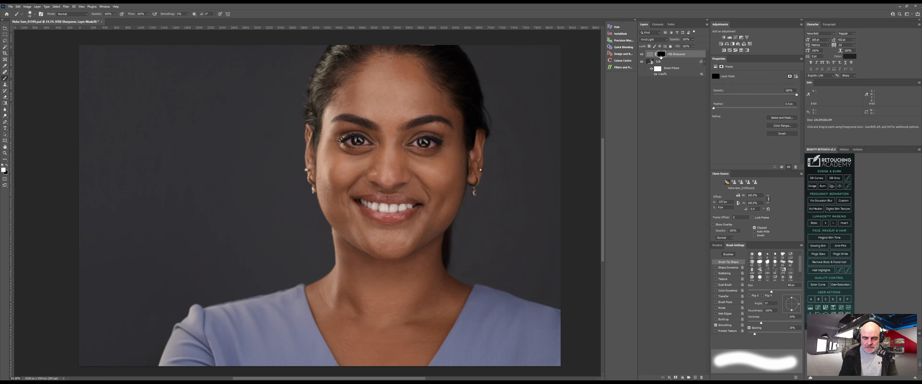
key("shift+b")
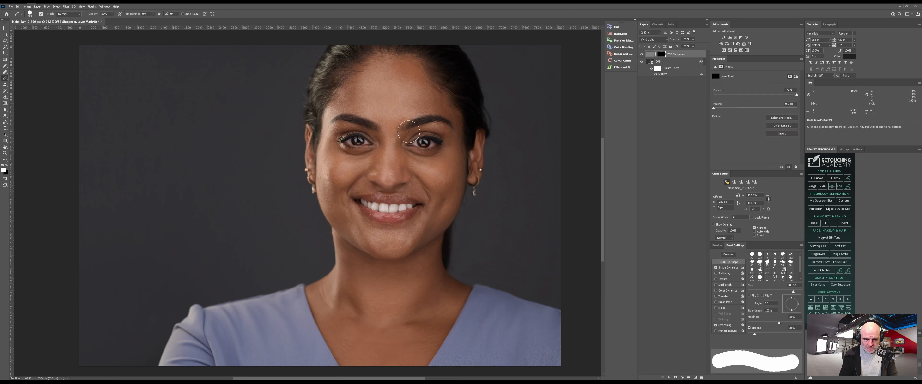
key("z")
left_click_drag(424, 143, 427, 146)
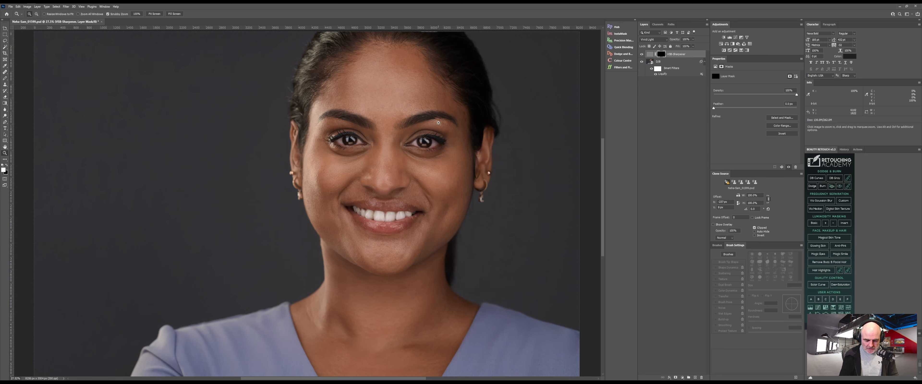
key("b")
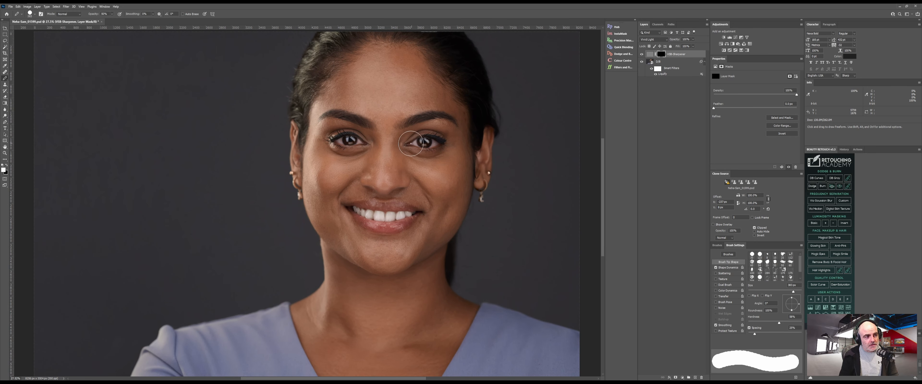
key("shift+b")
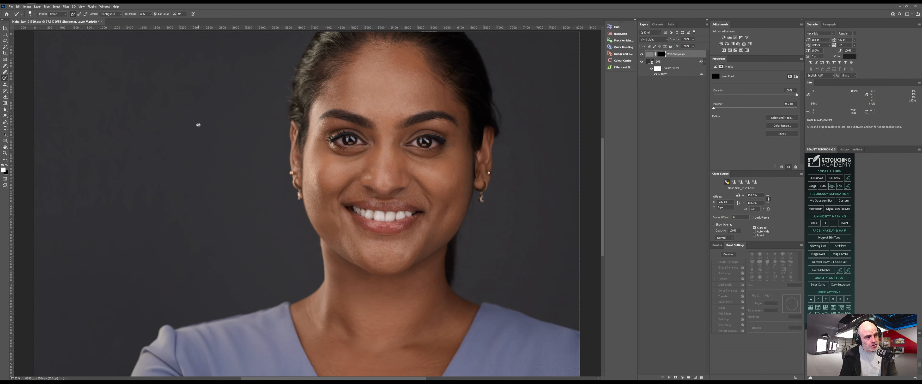
key("shift+b")
key("shift+b")
key("shift+b")
key("shift+b")
key("shift+b")
key("shift+b")
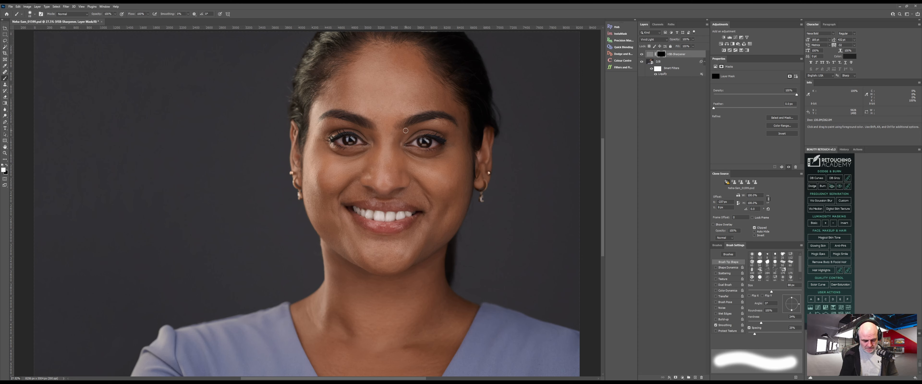
mouse_move(410, 149)
left_mouse_down()
mouse_move(420, 149)
mouse_move(419, 138)
mouse_move(444, 142)
left_mouse_up()
left_click_drag(333, 143, 344, 145)
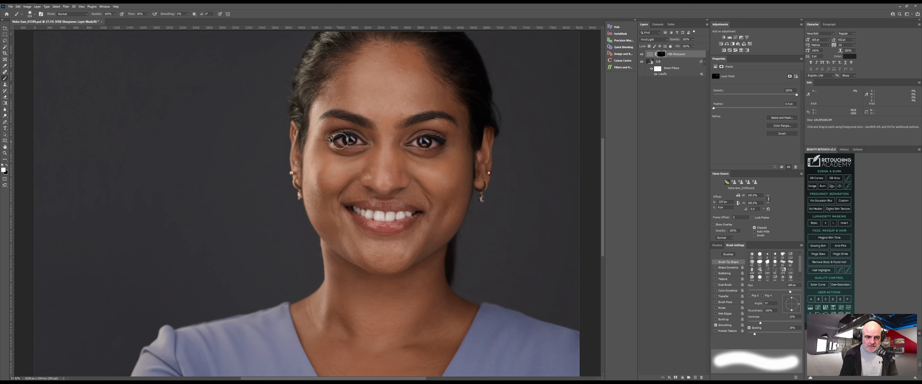
- Extend the sharpening mask over the inner eyebrow area and the mouth
left_click_drag(364, 122, 362, 124)
mouse_move(389, 213)
left_mouse_down()
mouse_move(402, 212)
mouse_move(371, 213)
left_mouse_up()
mouse_move(424, 221)
left_mouse_down()
mouse_move(376, 218)
mouse_move(428, 213)
left_mouse_up()
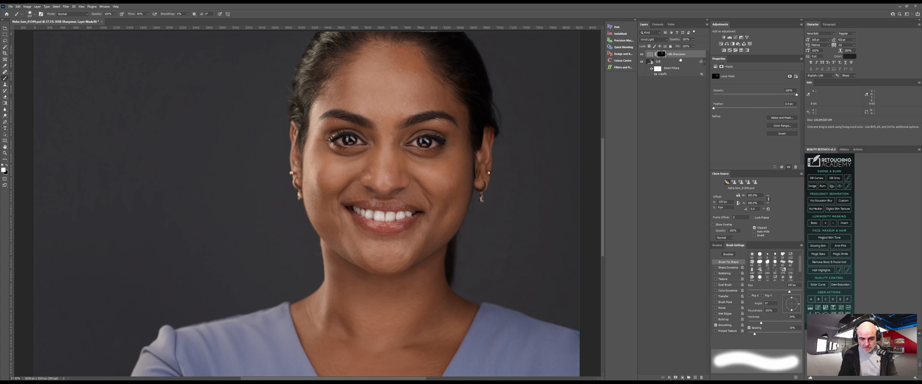
- Add a darkening Curves vignette and move its mask so the bright area is centred on the face
key("F5")
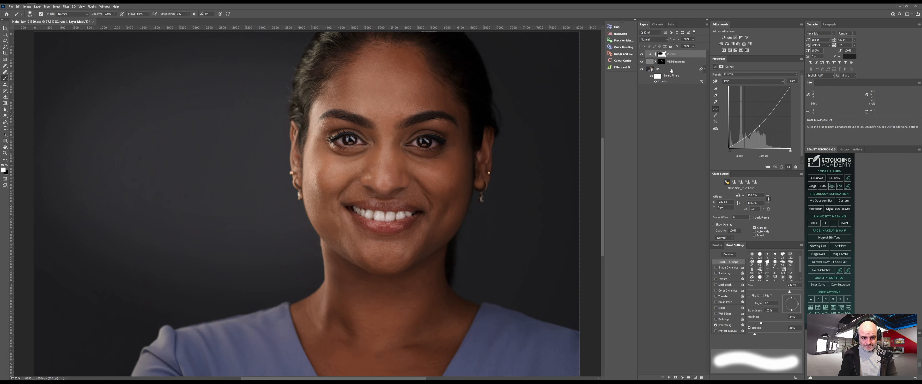
key("v")
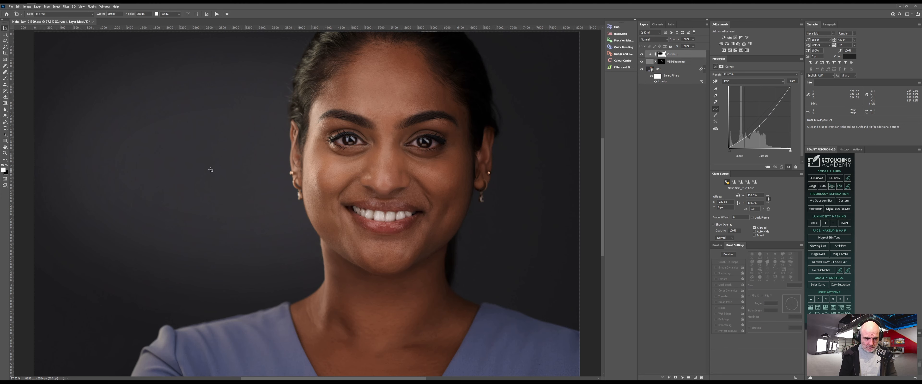
key("v")
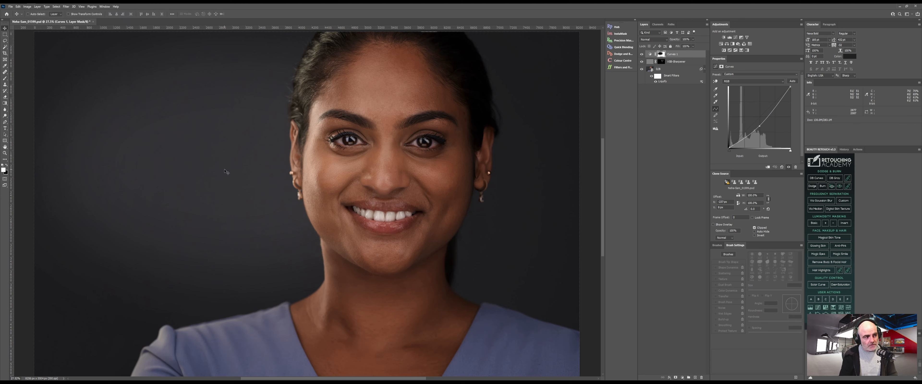
left_click_drag(217, 160, 384, 179)
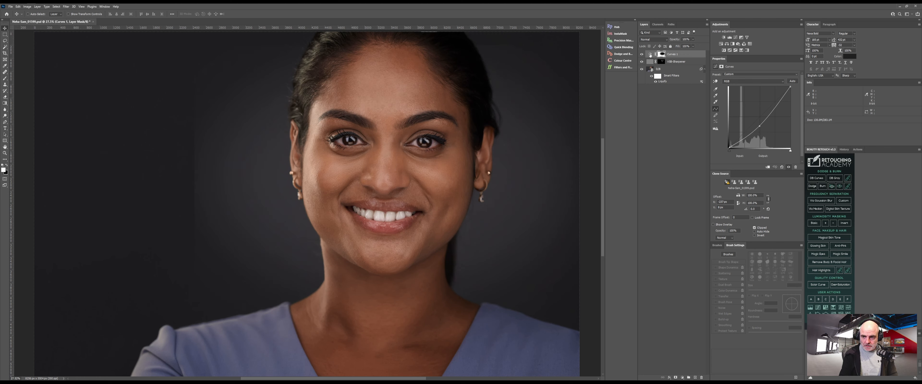
- Fine-tune the vignette mask's position over the face, view the whole portrait and deselect the layer
left_click(651, 55)
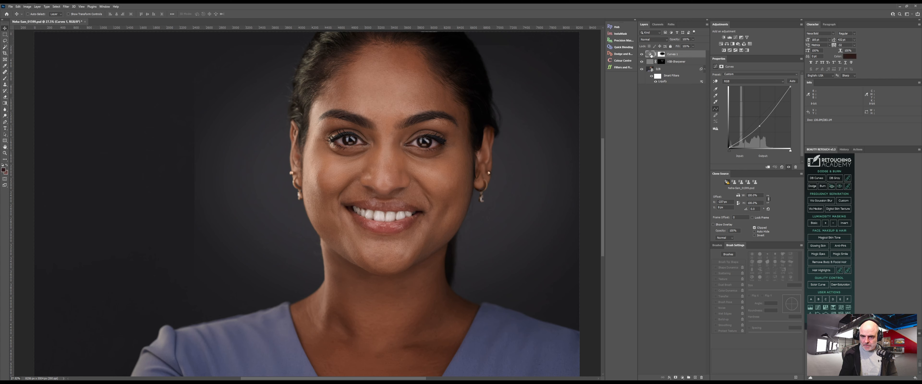
left_click(663, 56)
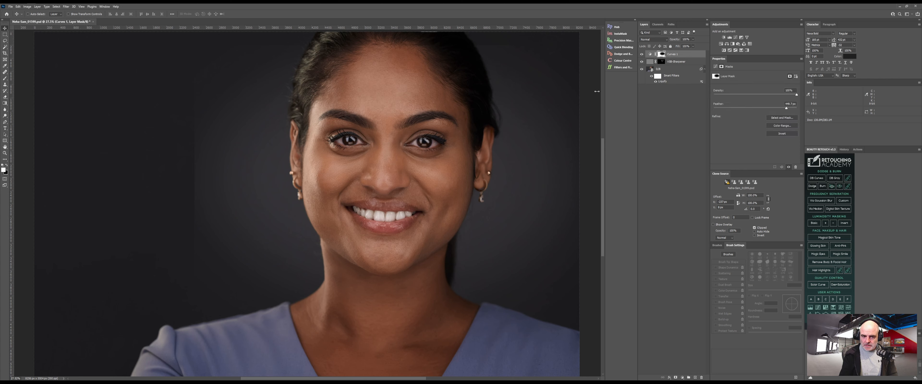
mouse_move(380, 182)
left_mouse_down()
mouse_move(362, 187)
mouse_move(385, 180)
left_mouse_up()
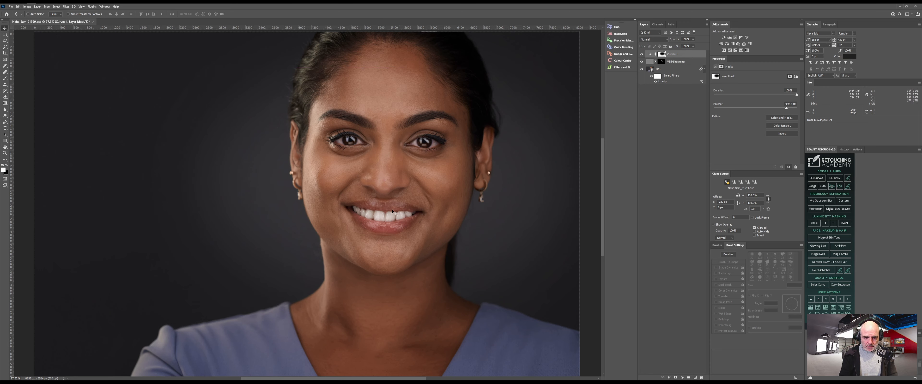
key("z")
left_click_drag(402, 209, 386, 221)
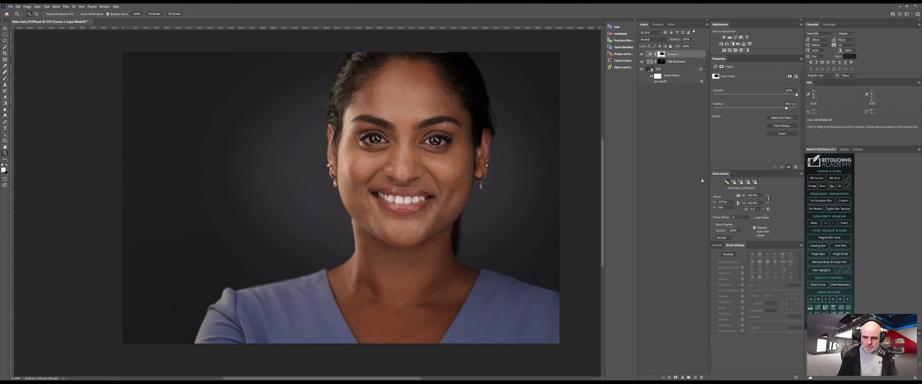
left_click(680, 176)
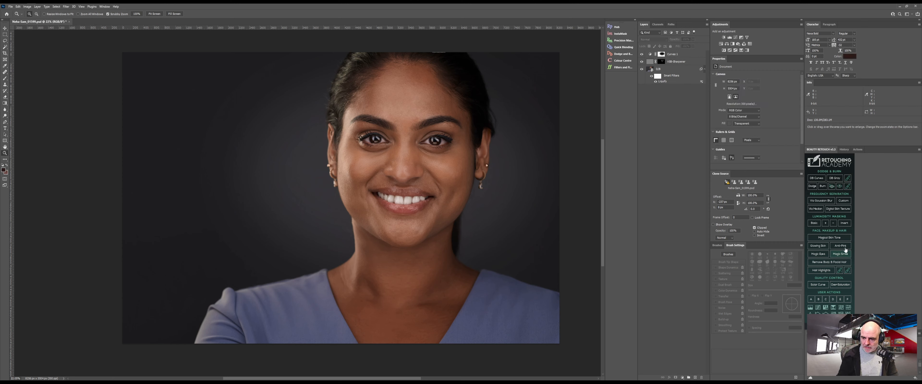